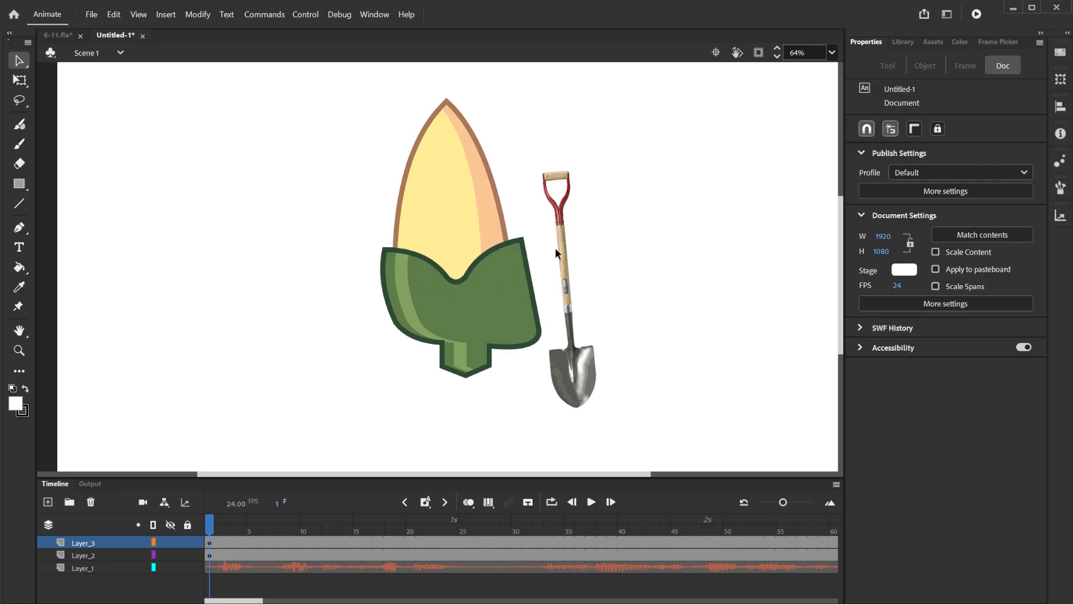
scroll(555, 247, "down", 2)
scroll(448, 257, "up", 1)
left_click_drag(376, 248, 360, 261)
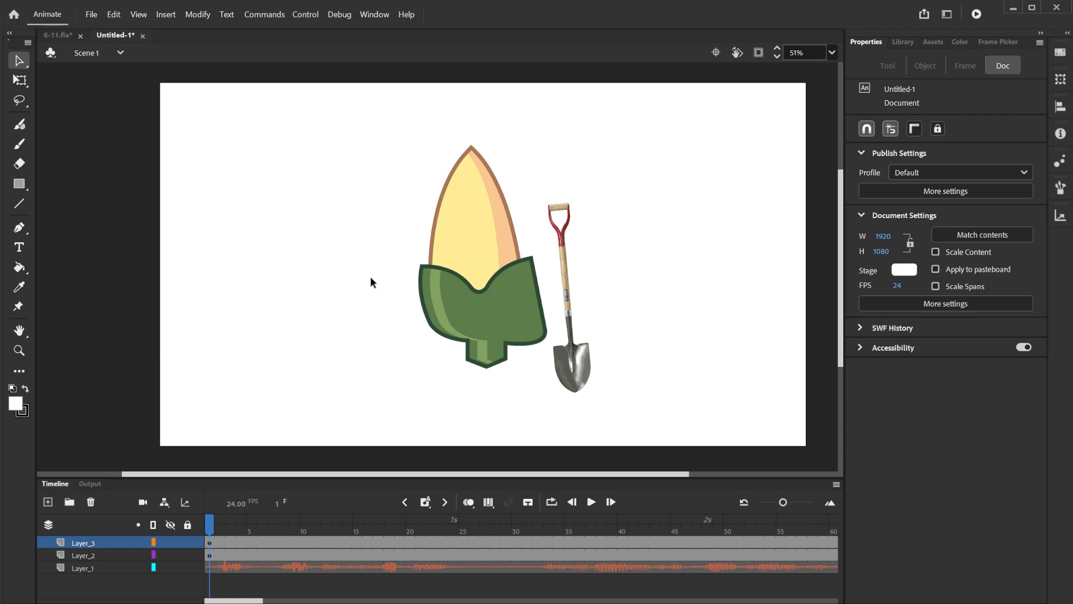
left_click(592, 505)
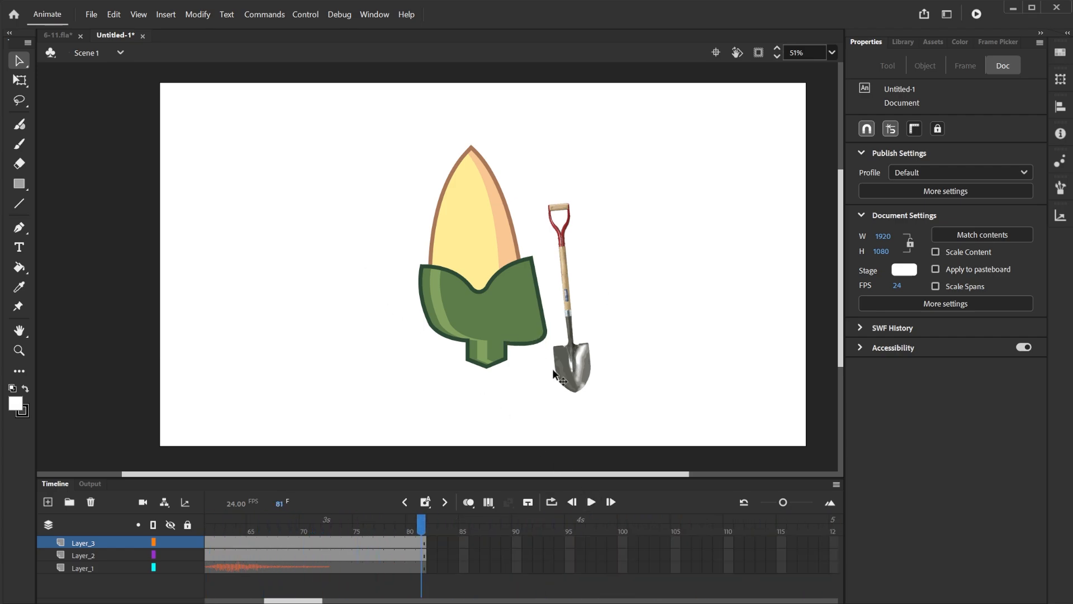
left_click_drag(583, 391, 609, 370)
left_click_drag(517, 337, 507, 337)
key("ctrl+z")
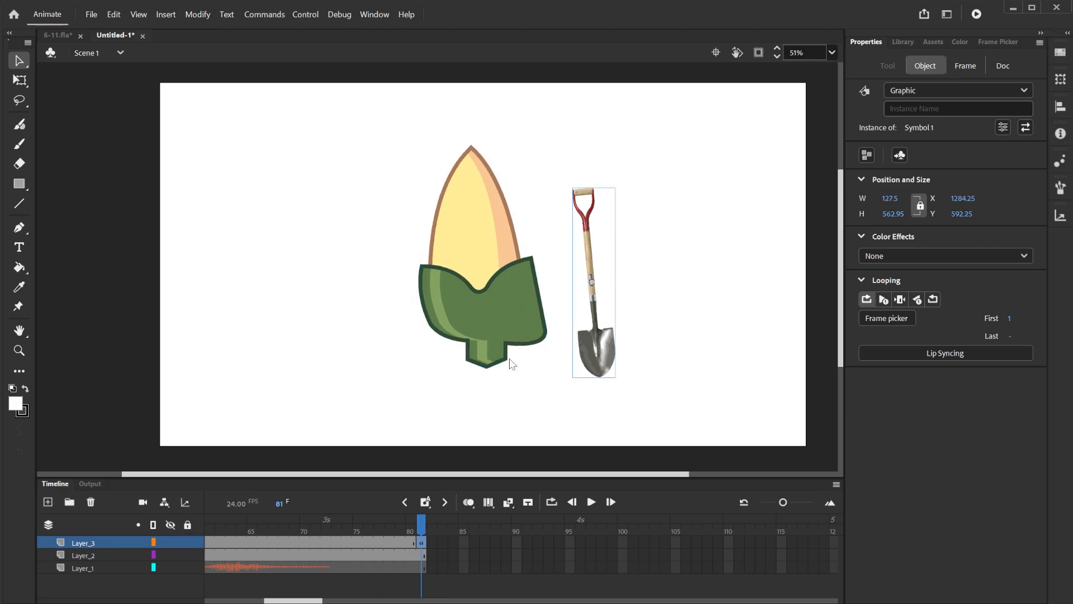
key("ctrl+z")
left_click(403, 504)
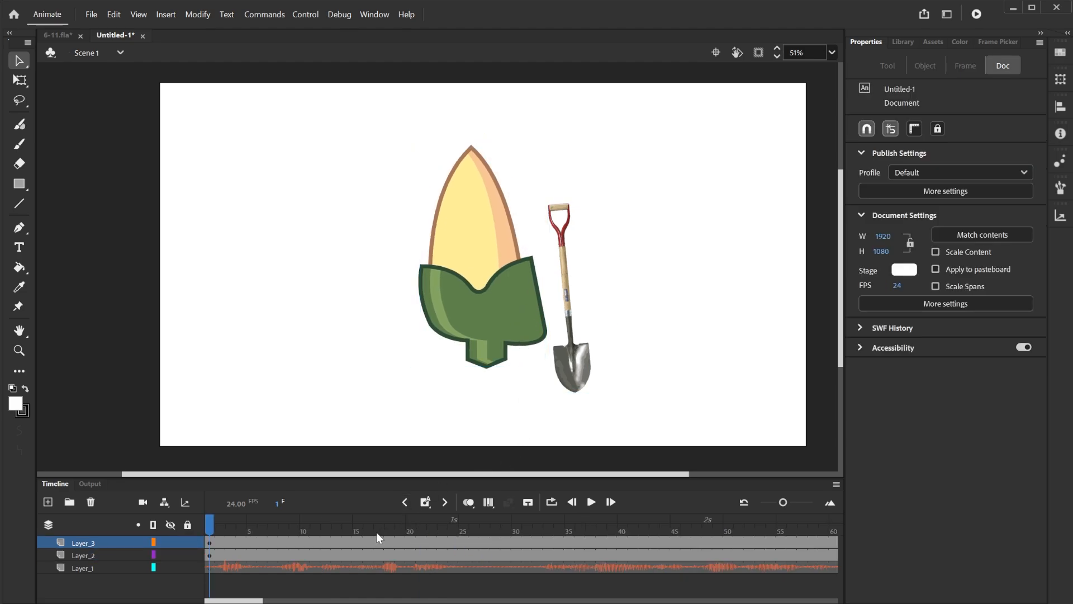
Step: Add a new layer on top and paint two black legs with rounded feet beneath the character's stem
left_click(48, 502)
scroll(400, 326, "up", 5)
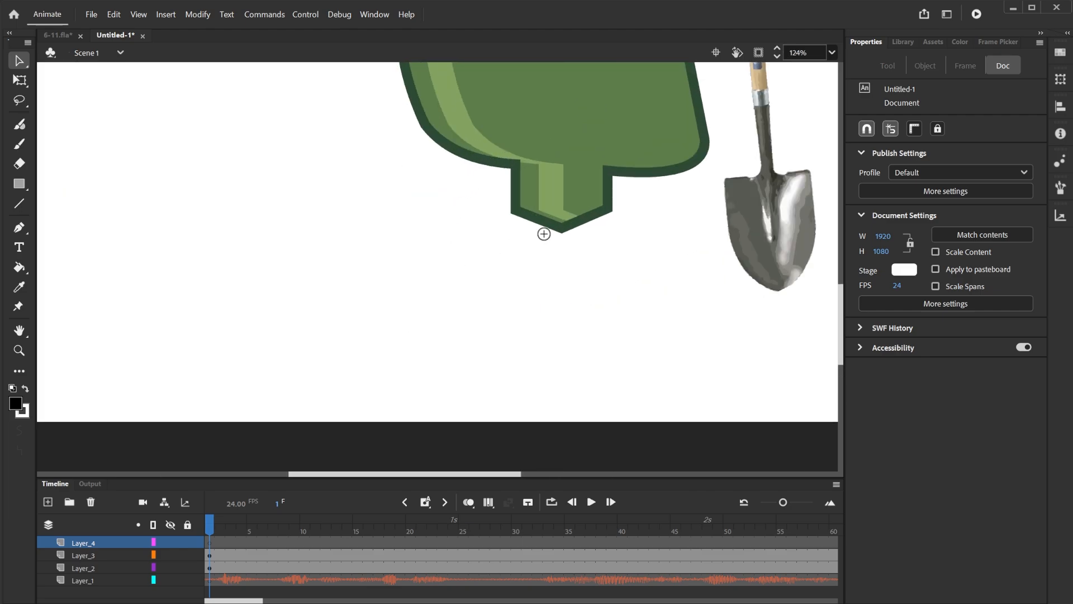
key("b")
mouse_move(535, 222)
left_mouse_down()
mouse_move(515, 309)
mouse_move(498, 292)
mouse_move(492, 305)
left_mouse_up()
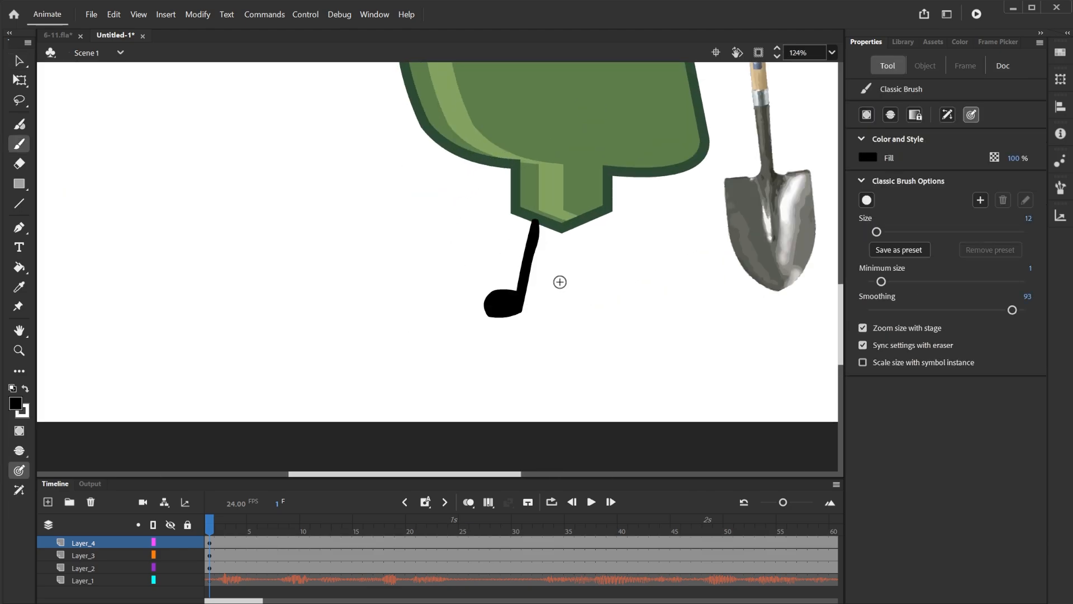
mouse_move(585, 224)
left_mouse_down()
mouse_move(583, 300)
mouse_move(610, 302)
left_mouse_up()
Step: Paint a solid round black hand over the wooden part of the shovel's handle
left_click_drag(639, 197, 427, 340)
scroll(422, 336, "up", 5)
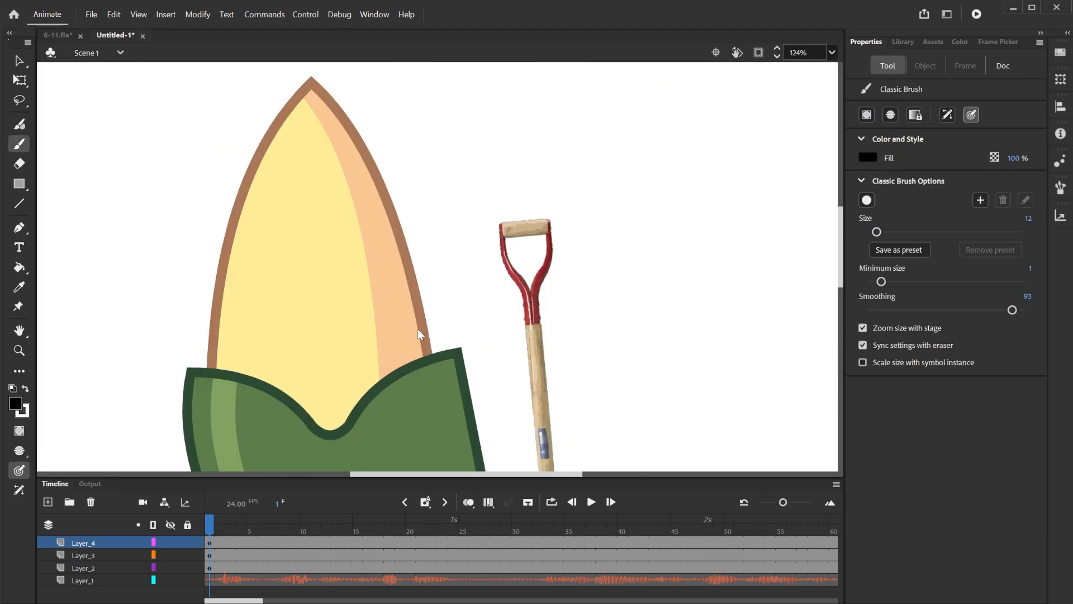
scroll(417, 329, "down", 5)
scroll(506, 290, "up", 2)
scroll(507, 271, "up", 2)
mouse_move(574, 206)
left_mouse_down()
mouse_move(565, 175)
mouse_move(551, 204)
mouse_move(575, 197)
left_mouse_up()
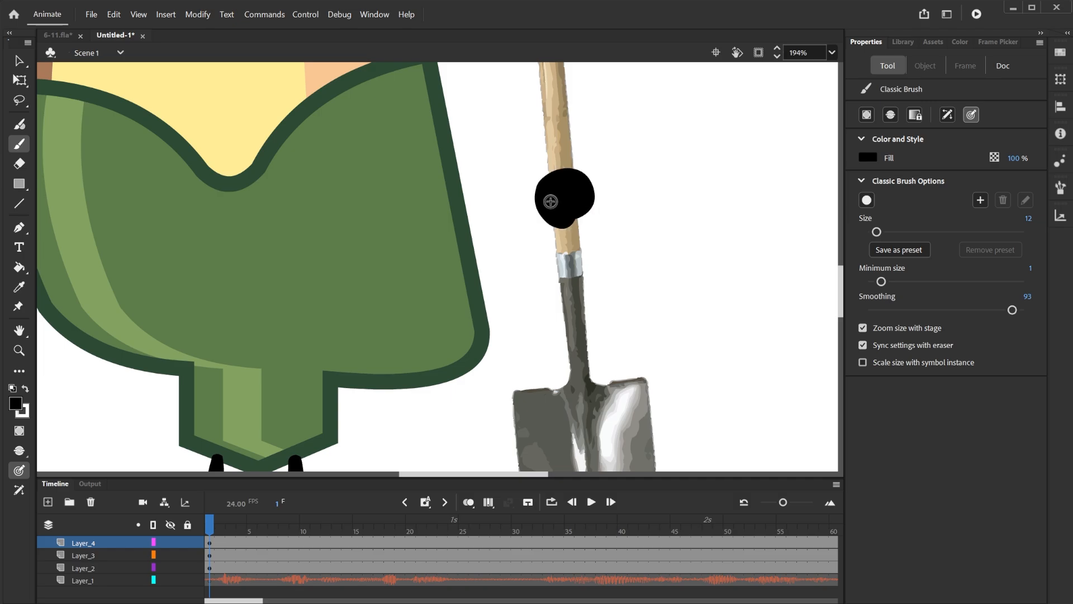
Step: Paint a curved arm joining the body to the hand on the shovel, and a bent arm with its hand on the stem
scroll(540, 255, "down", 3)
scroll(482, 288, "up", 3)
scroll(358, 356, "down", 4)
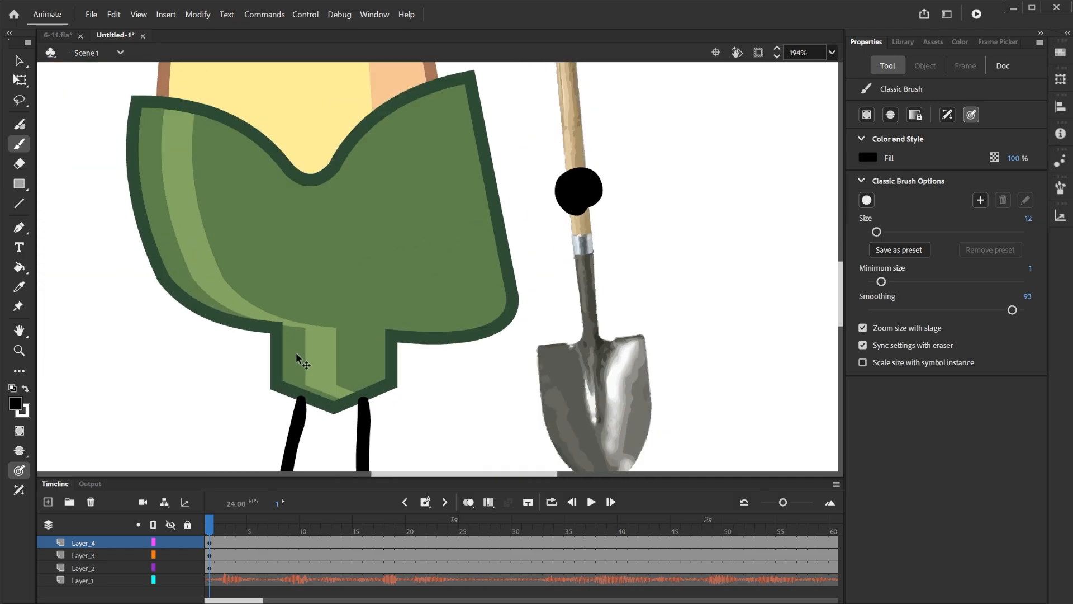
left_click_drag(291, 354, 551, 320)
scroll(594, 323, "down", 3)
scroll(458, 334, "up", 5)
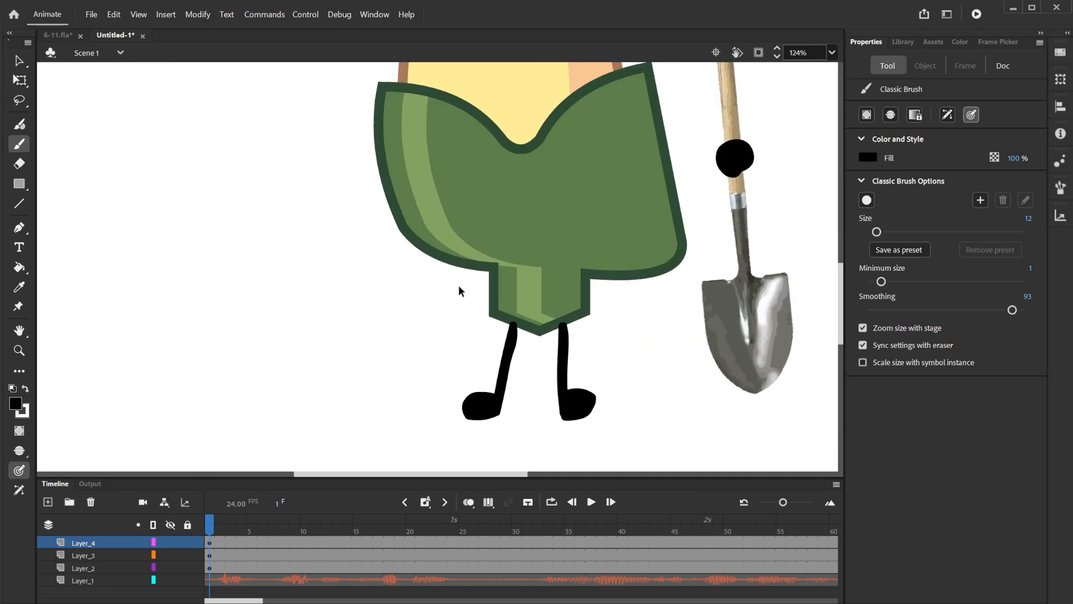
left_click_drag(525, 255, 340, 306)
key("ctrl+z")
scroll(364, 267, "down", 2)
scroll(373, 267, "up", 2)
mouse_move(557, 115)
left_mouse_down()
mouse_move(545, 177)
mouse_move(529, 196)
mouse_move(545, 176)
left_mouse_up()
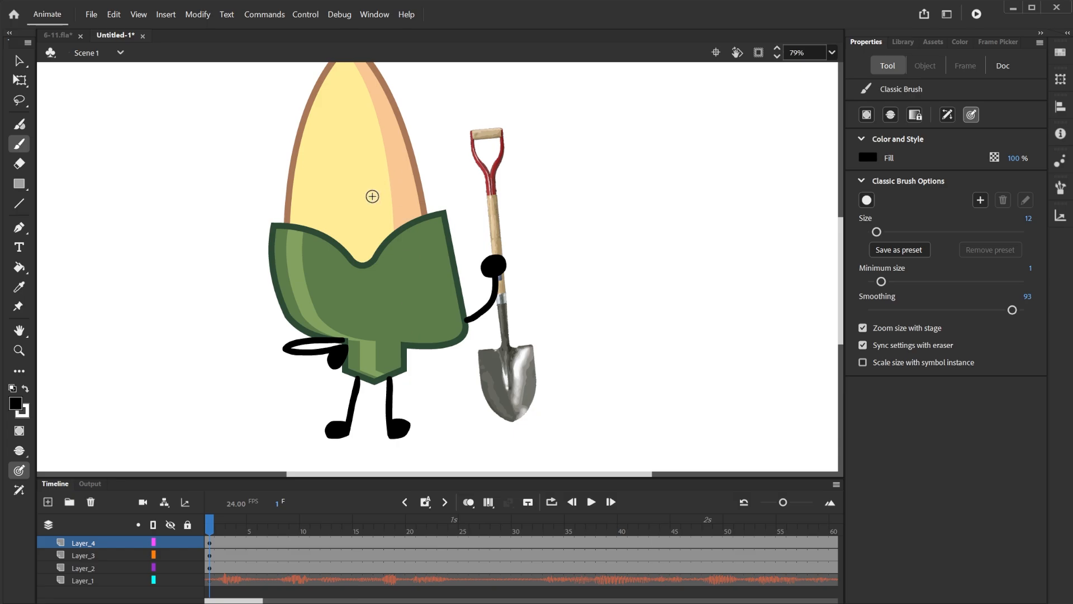
Step: Paint a slightly tilted vertical black eye on the yellow face and place a matching one beside it
left_click_drag(374, 188, 408, 230)
scroll(396, 195, "up", 4)
scroll(396, 195, "down", 4)
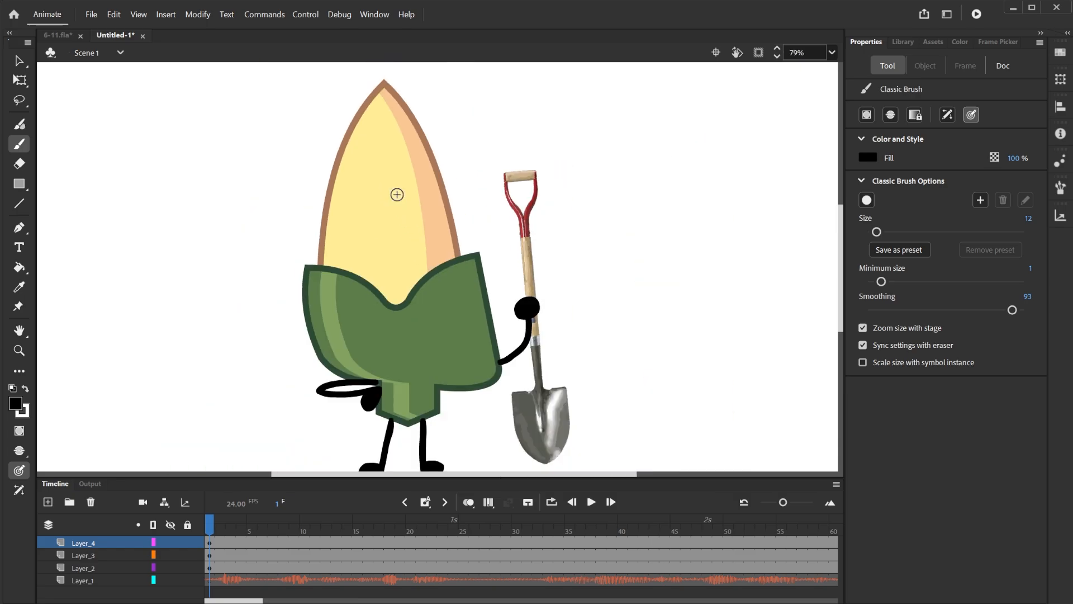
scroll(368, 206, "up", 5)
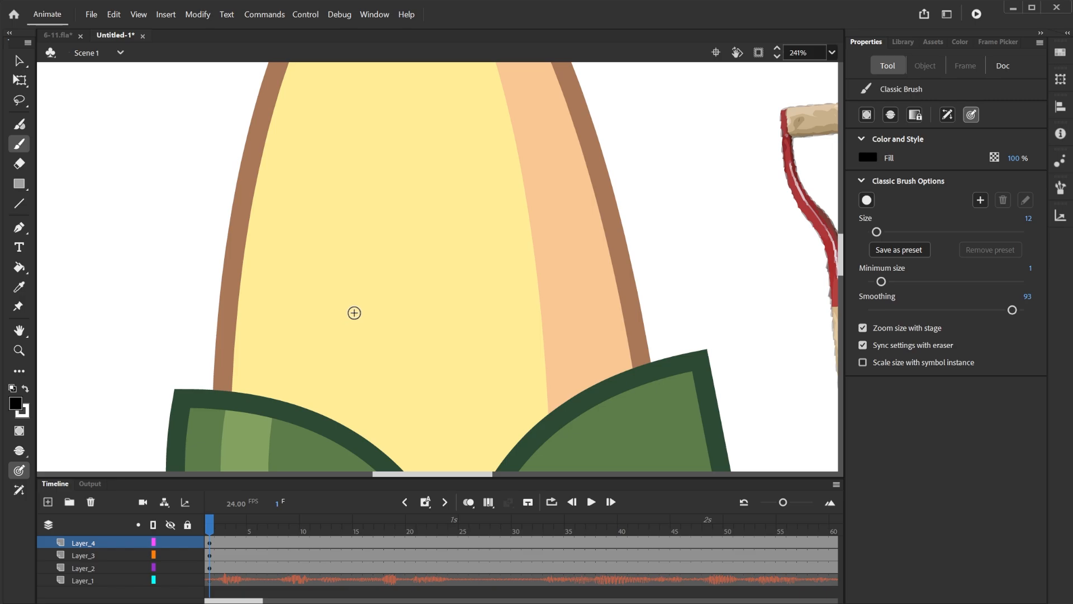
mouse_move(496, 215)
left_mouse_down()
mouse_move(495, 247)
mouse_move(513, 247)
mouse_move(520, 242)
mouse_move(397, 291)
left_mouse_up()
key("v")
scroll(399, 296, "up", 3)
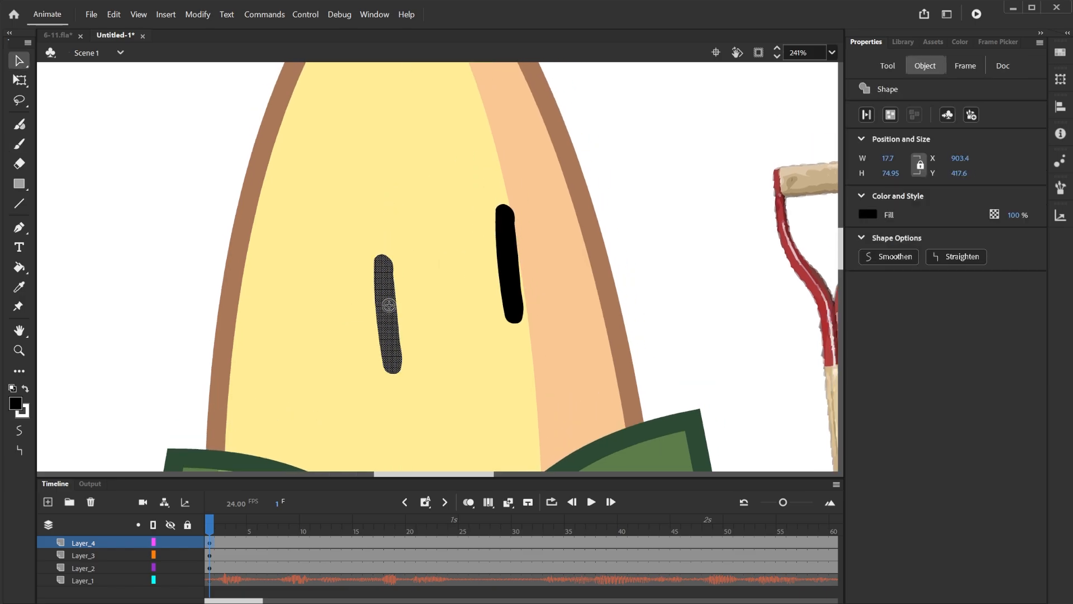
Step: Paint two slanted, angry-looking black eyebrows above the eyes
key("b")
left_click_drag(270, 198, 371, 219)
left_click_drag(431, 183, 476, 94)
Step: Paint a large, solid black round mouth on the lower face, overlapping the green husk's edge
scroll(484, 148, "down", 4)
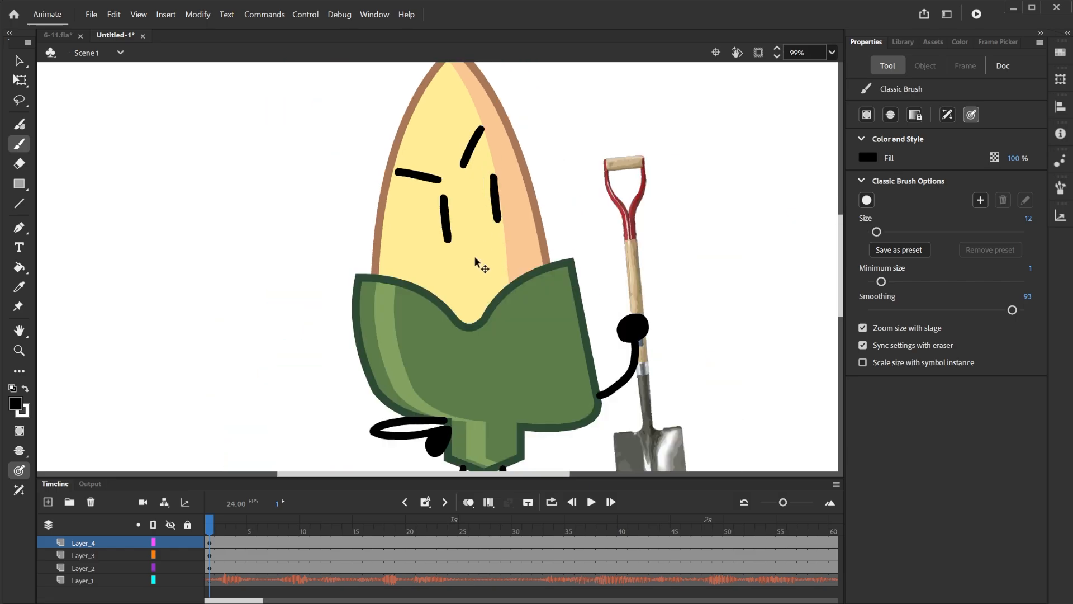
scroll(475, 265, "up", 2)
key("v")
scroll(435, 258, "up", 2)
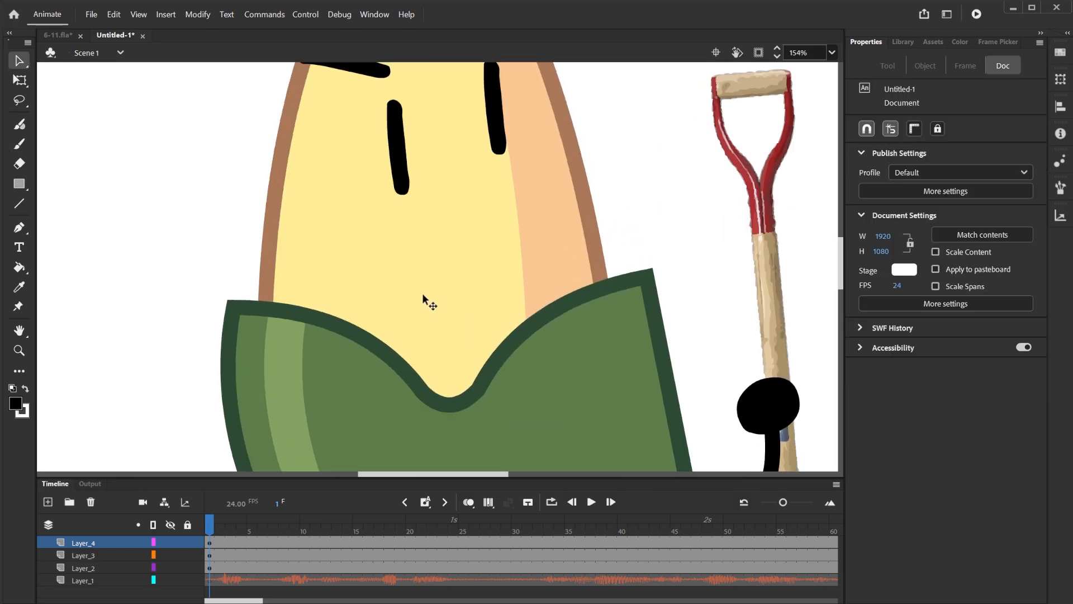
key("b")
mouse_move(375, 359)
left_mouse_down()
mouse_move(437, 236)
mouse_move(530, 326)
mouse_move(532, 385)
left_mouse_up()
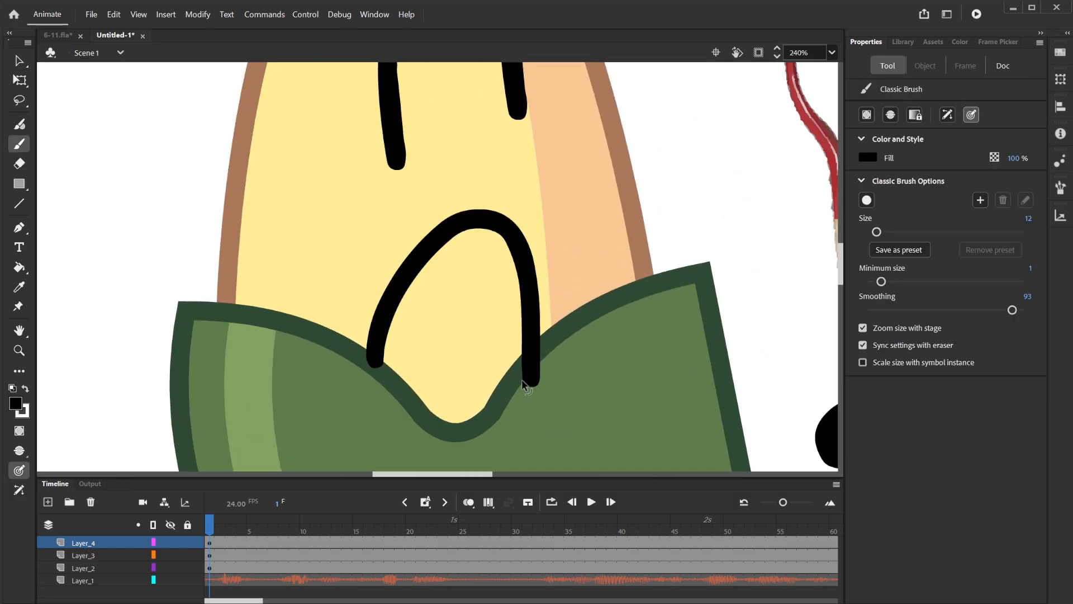
key("ctrl+z")
Step: Doodle an egg-shaped character with drooping eyes, a mouth, arms and legs beside the two other doodles
scroll(498, 322, "down", 6)
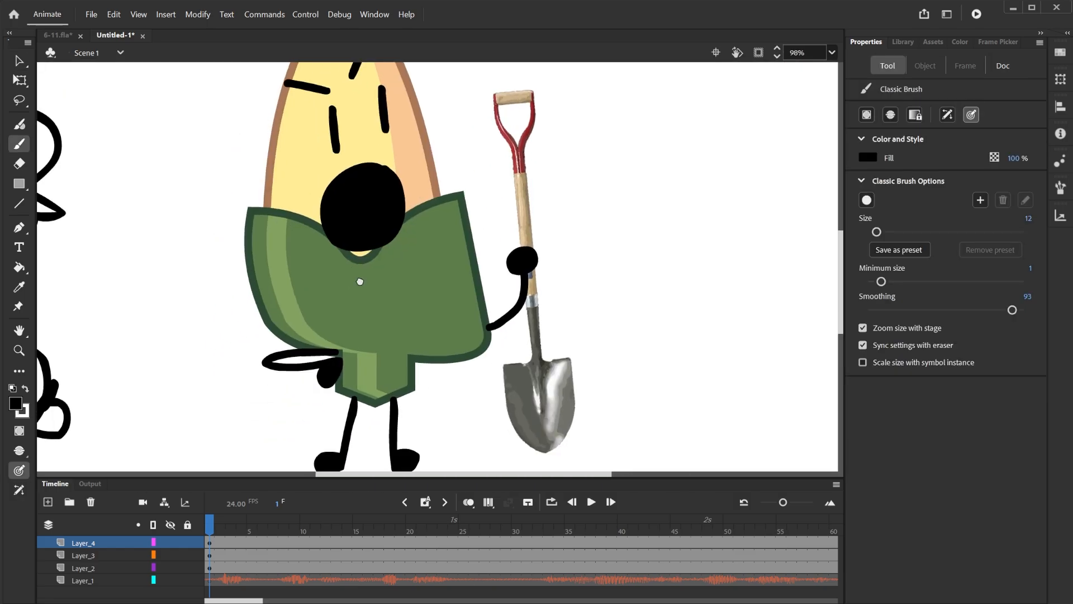
mouse_move(360, 282)
left_mouse_down()
mouse_move(257, 296)
mouse_move(285, 266)
mouse_move(257, 274)
mouse_move(365, 362)
mouse_move(242, 307)
mouse_move(263, 319)
mouse_move(249, 368)
mouse_move(283, 285)
mouse_move(256, 434)
mouse_move(216, 332)
mouse_move(647, 337)
left_mouse_up()
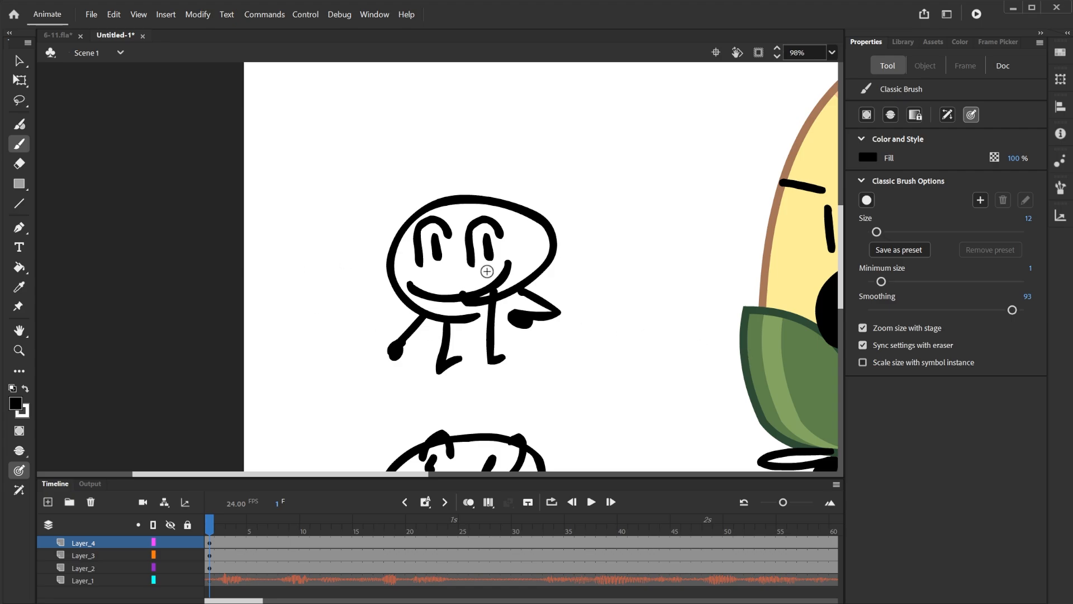
left_click_drag(444, 349, 407, 132)
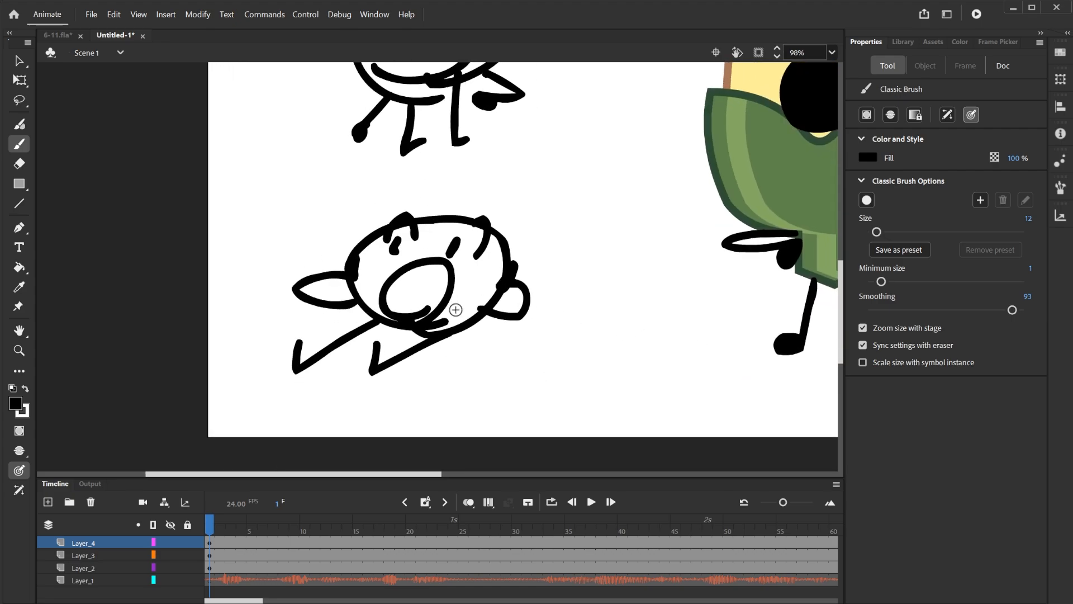
left_click_drag(412, 221, 470, 312)
mouse_move(349, 301)
left_mouse_down()
mouse_move(264, 283)
mouse_move(323, 349)
left_mouse_up()
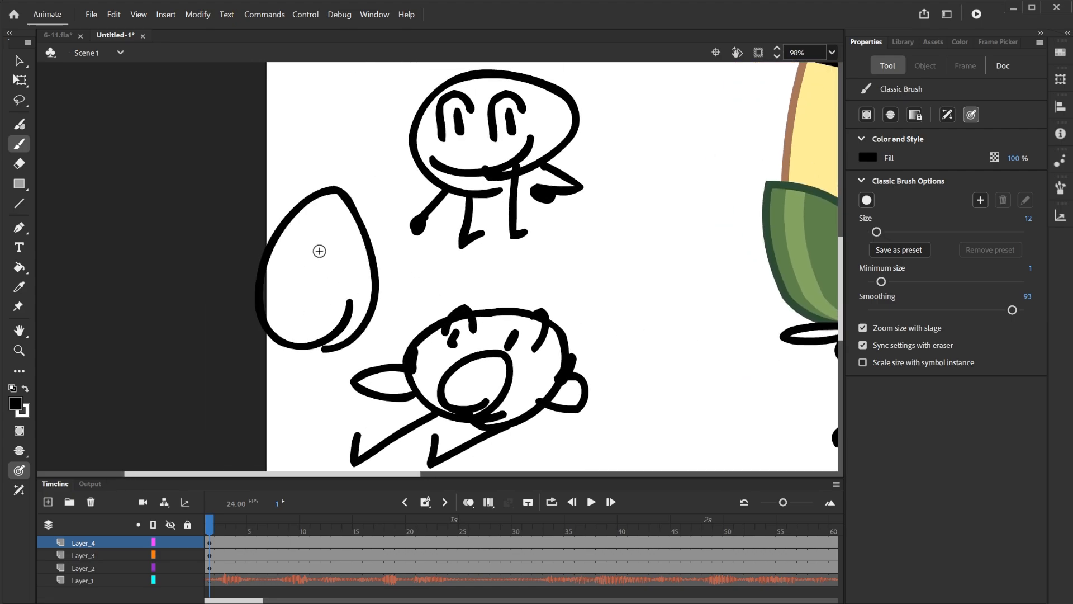
left_click_drag(278, 247, 362, 246)
mouse_move(342, 305)
left_mouse_down()
mouse_move(313, 292)
mouse_move(321, 295)
left_mouse_up()
left_click_drag(256, 298, 202, 292)
left_click_drag(378, 290, 433, 258)
left_click_drag(340, 346, 342, 387)
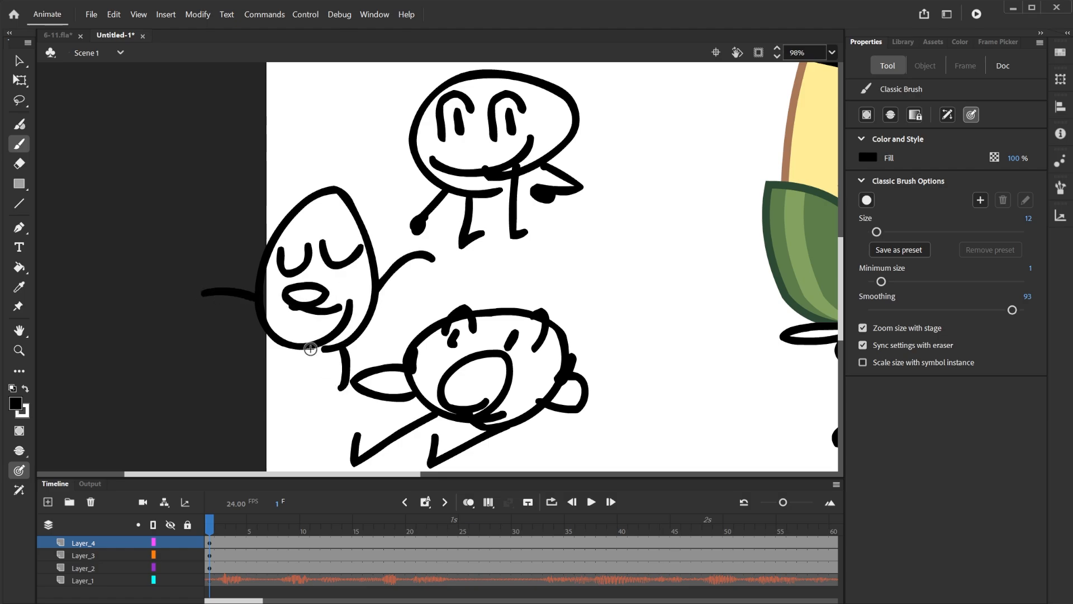
left_click_drag(306, 342, 274, 419)
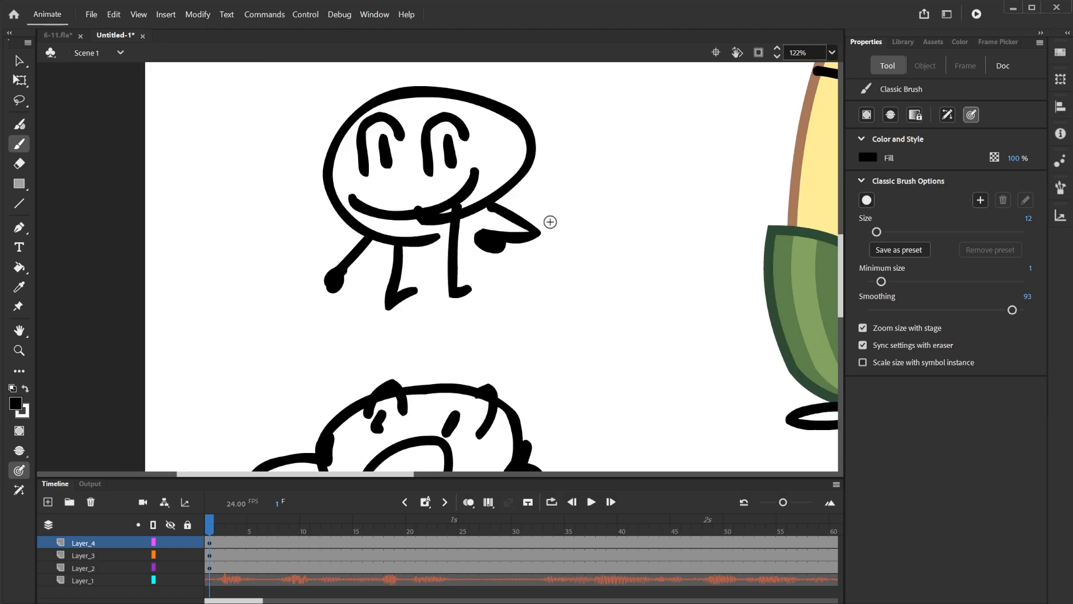
Step: Select the outlined doodle characters beside the main character and delete them
key("q")
scroll(407, 263, "down", 3)
left_click_drag(267, 121, 529, 478)
key("Delete")
Step: Doodle a sad round figure and a tall egg-shaped figure next to the laughing one
scroll(445, 237, "up", 2)
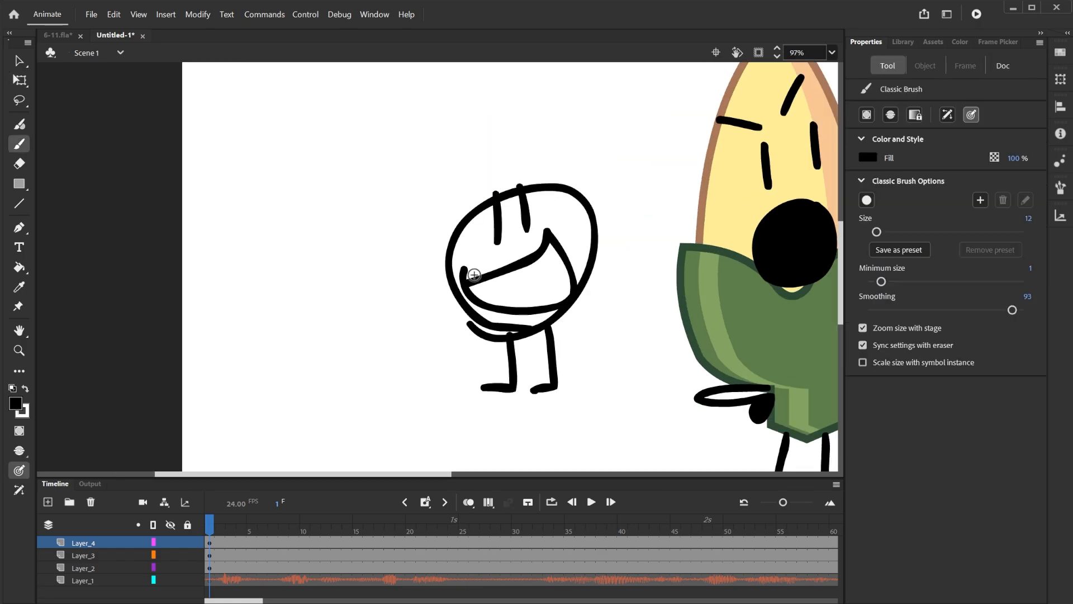
scroll(303, 235, "left", 5)
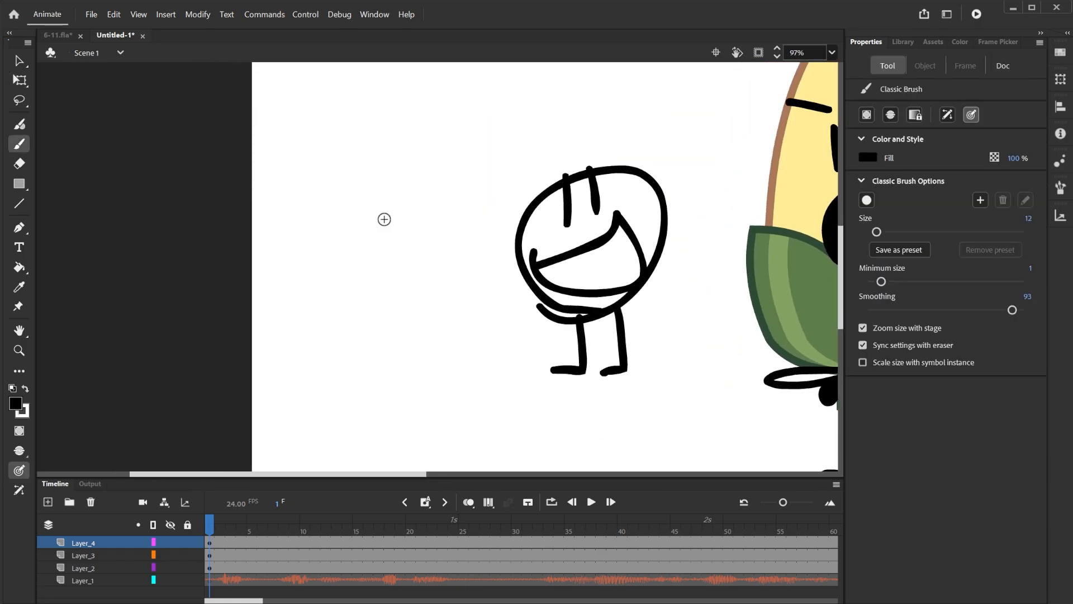
left_click_drag(529, 318, 489, 331)
mouse_move(442, 265)
left_mouse_down()
mouse_move(479, 285)
mouse_move(563, 274)
left_mouse_up()
mouse_move(535, 328)
left_mouse_down()
mouse_move(454, 311)
mouse_move(452, 321)
left_mouse_up()
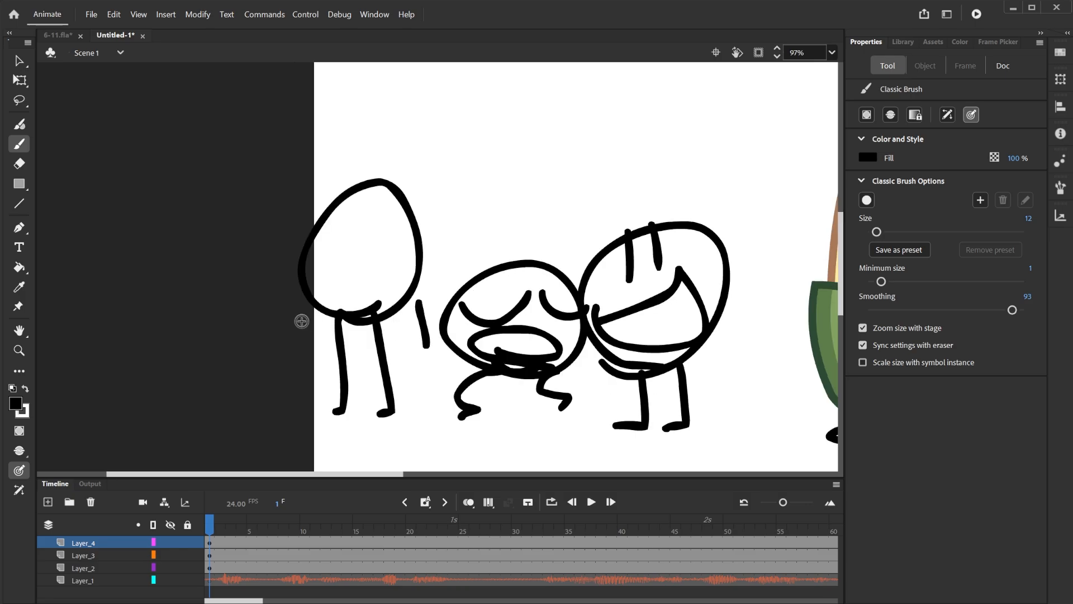
Step: Undo the last stray strokes beside the egg-shaped doodle and draw its eyes and mouth
key("ctrl+z")
key("ctrl+z")
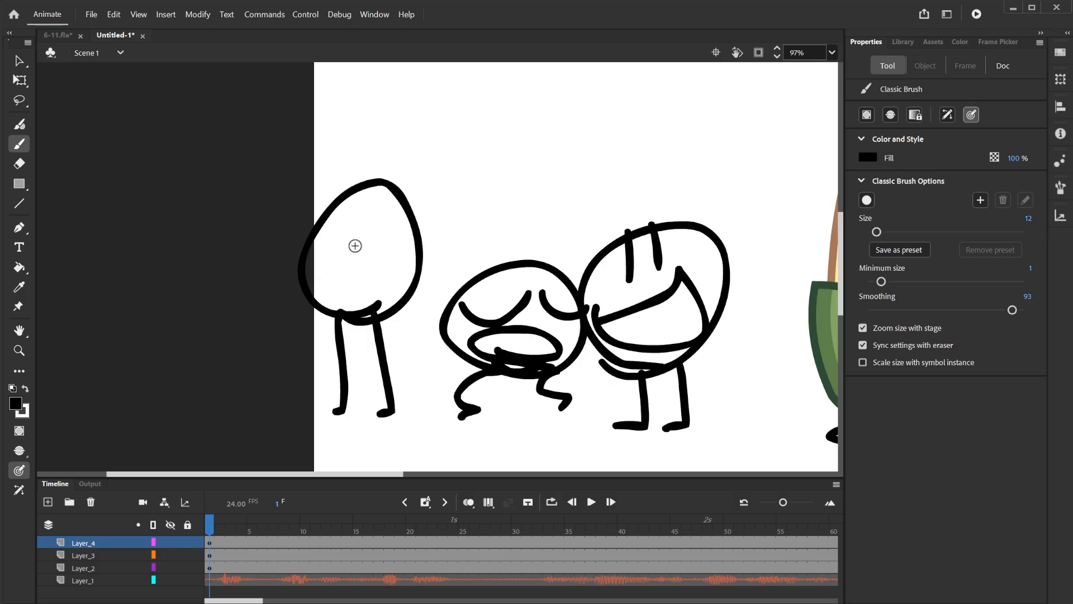
left_click_drag(355, 246, 353, 223)
left_click_drag(375, 189, 373, 217)
mouse_move(318, 271)
left_mouse_down()
mouse_move(384, 257)
mouse_move(346, 263)
left_mouse_up()
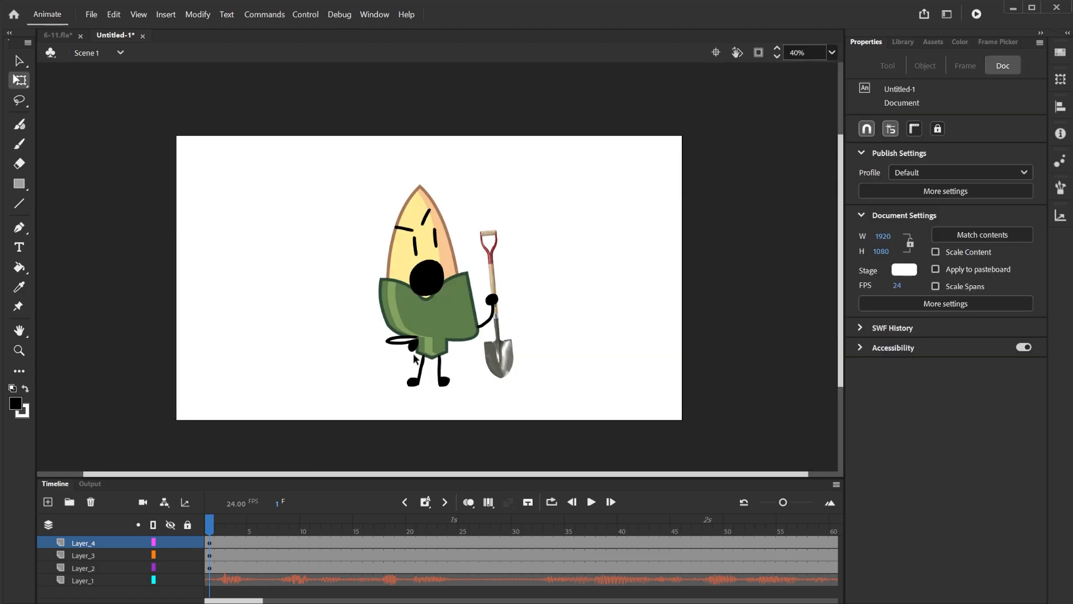
scroll(414, 354, "up", 3)
scroll(418, 360, "down", 3)
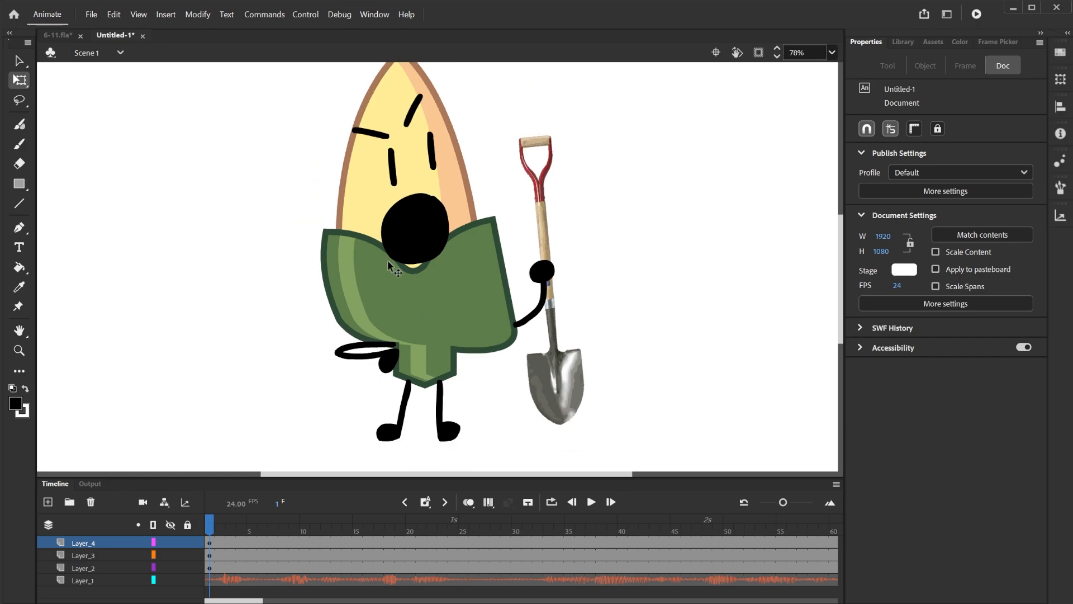
scroll(336, 300, "down", 2)
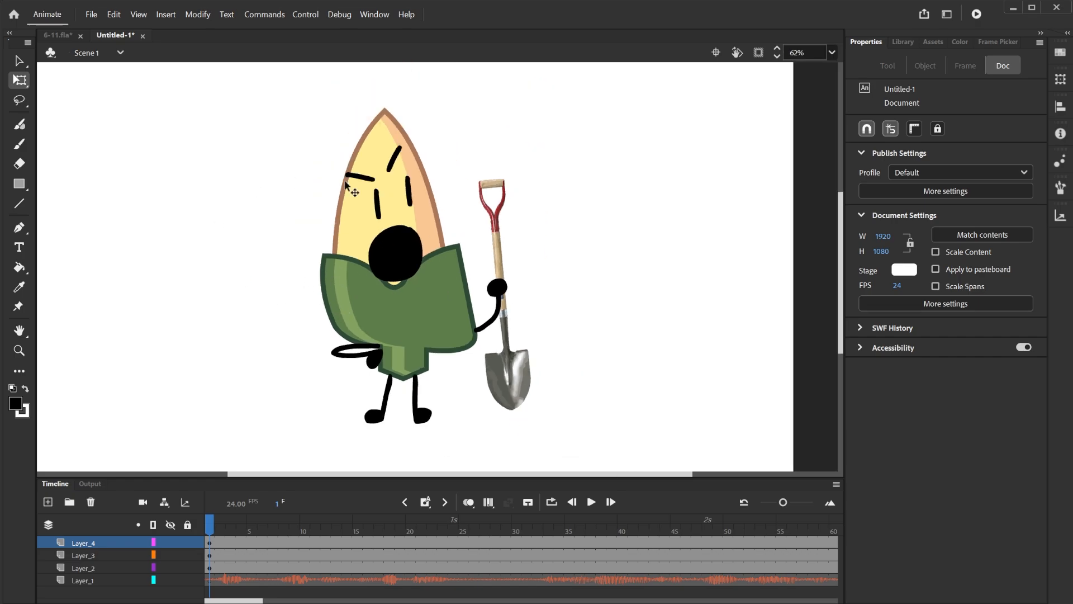
scroll(284, 279, "up", 2)
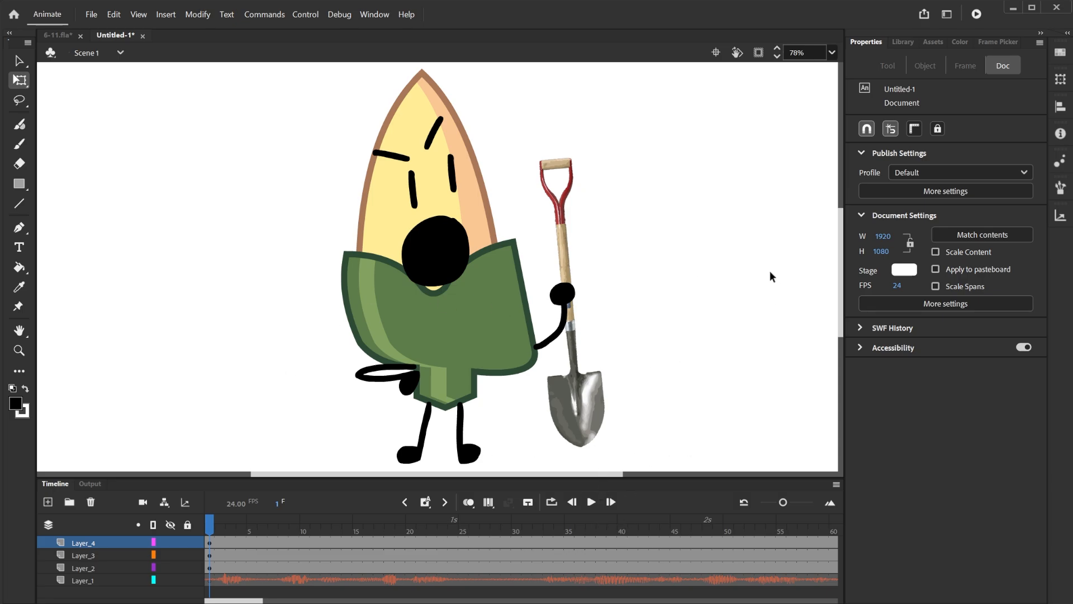
scroll(627, 274, "up", 2)
left_click(620, 273)
left_click_drag(641, 269, 655, 250)
scroll(541, 323, "down", 2)
left_click_drag(445, 388, 456, 335)
scroll(447, 360, "up", 3)
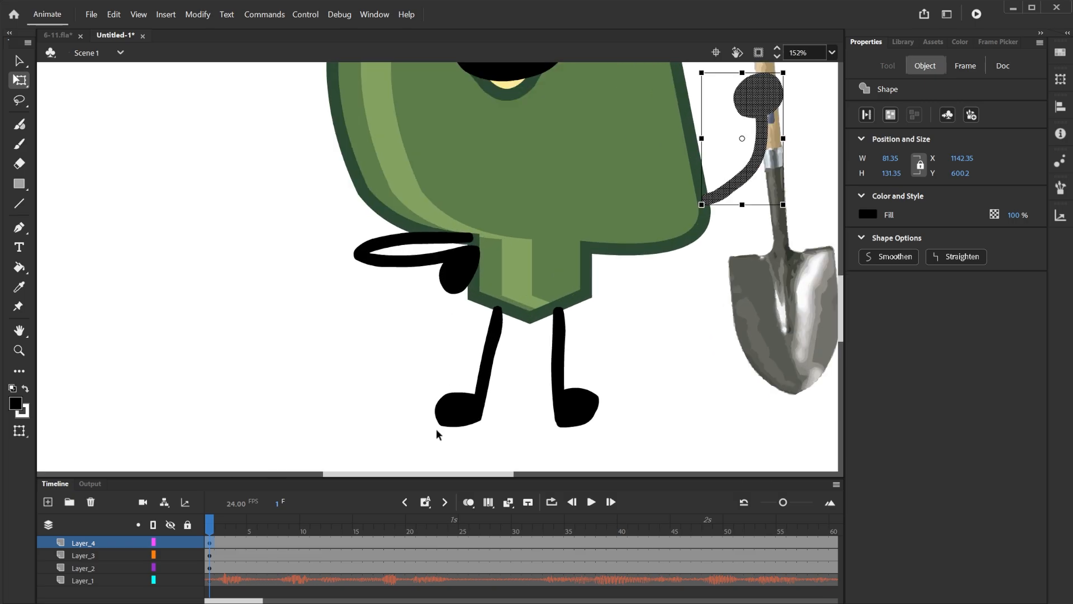
left_click(437, 433)
scroll(643, 322, "down", 4)
left_click_drag(604, 249, 498, 352)
scroll(473, 447, "up", 3)
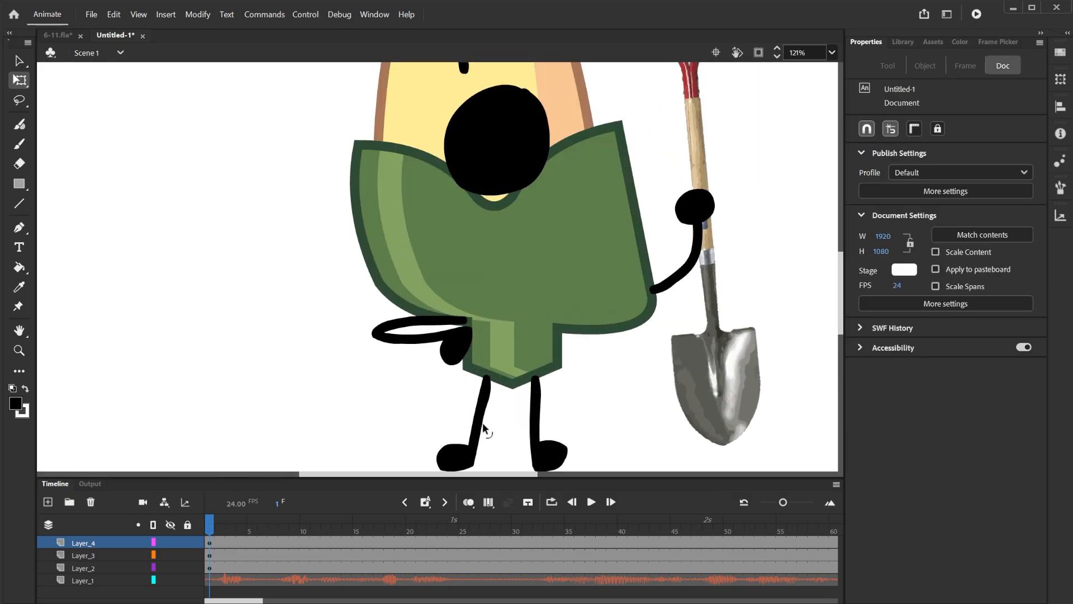
Step: Move the two legs onto a new layer directly above the audio layer, pasting them in place
left_click(482, 422)
left_click_drag(548, 439, 387, 351)
key("ctrl+x")
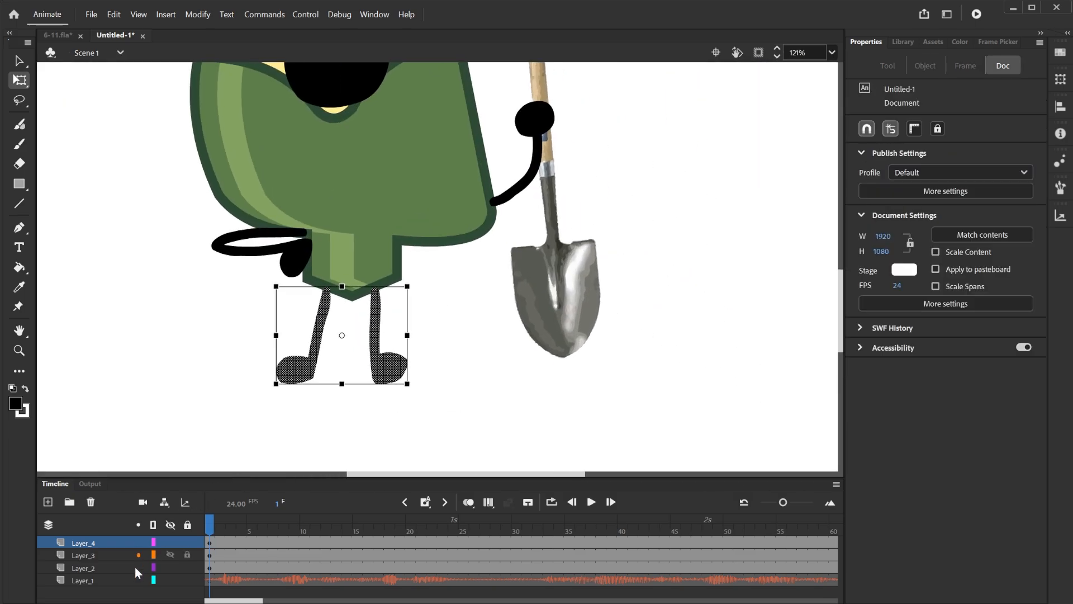
left_click(97, 578)
left_click(47, 502)
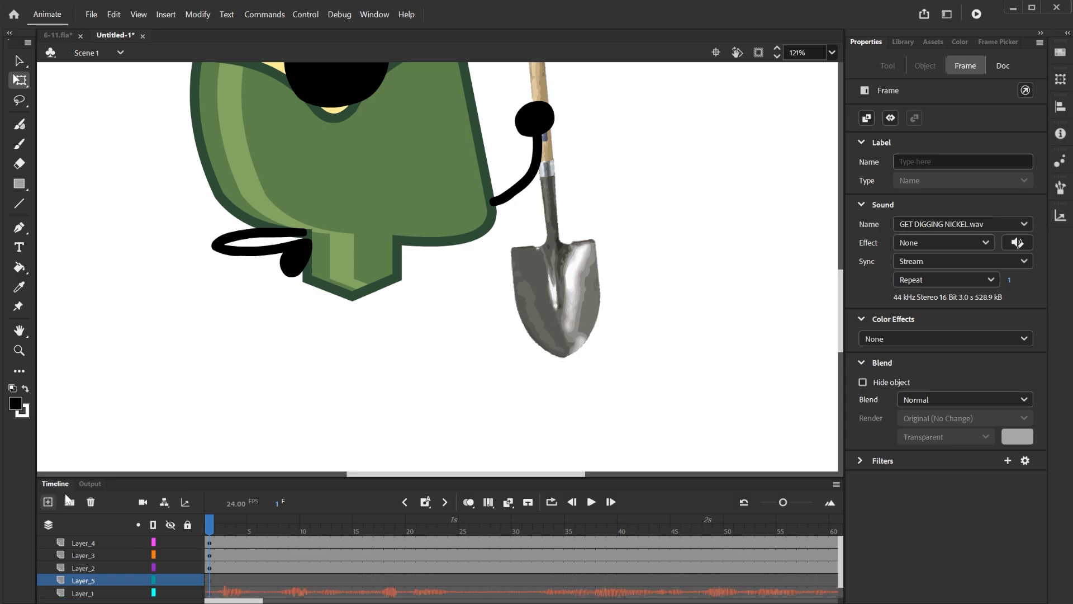
left_click_drag(370, 274, 462, 313)
key("ctrl+shift+v")
scroll(595, 270, "down", 2)
Step: Try moving the shovel away from the character's hand, and undo the move
left_click(569, 303)
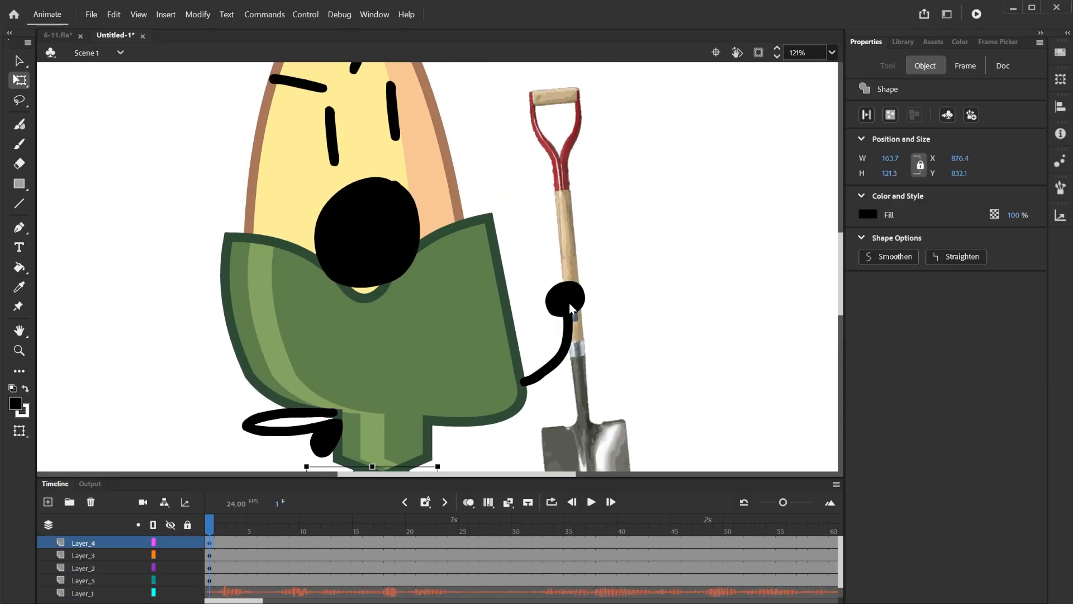
scroll(571, 338, "down", 2)
scroll(571, 337, "up", 2)
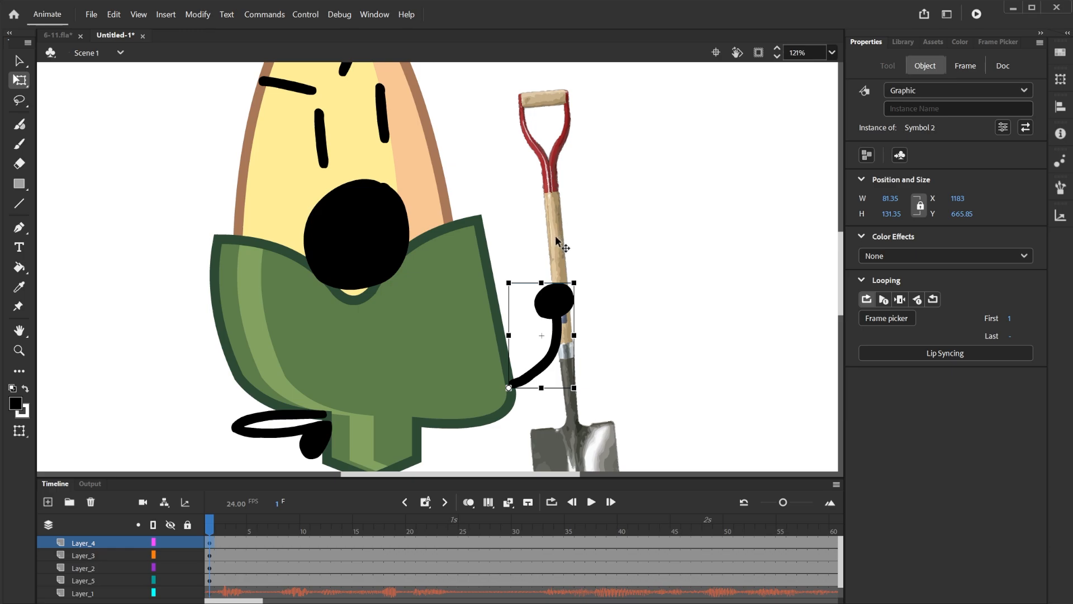
left_click_drag(555, 236, 775, 192)
key("ctrl+z")
left_click(563, 290)
left_click(553, 241)
left_click(559, 298)
left_click(556, 264)
Step: Move the black mouth onto a new layer above all others, pasting it in place
left_click(379, 410)
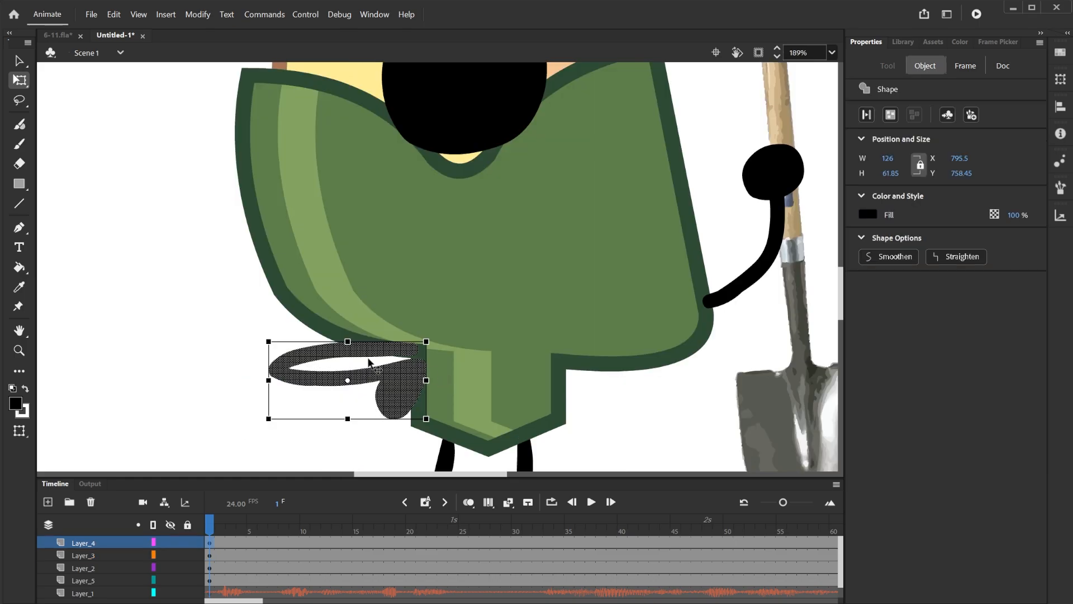
left_click_drag(362, 290, 349, 315)
scroll(349, 314, "down", 3)
left_click_drag(395, 192, 288, 591)
scroll(399, 243, "down", 3)
scroll(388, 356, "up", 4)
left_click_drag(270, 351, 284, 208)
left_click_drag(282, 387, 280, 323)
scroll(290, 263, "down", 2)
left_click(325, 272)
key("ctrl+x")
left_click(48, 502)
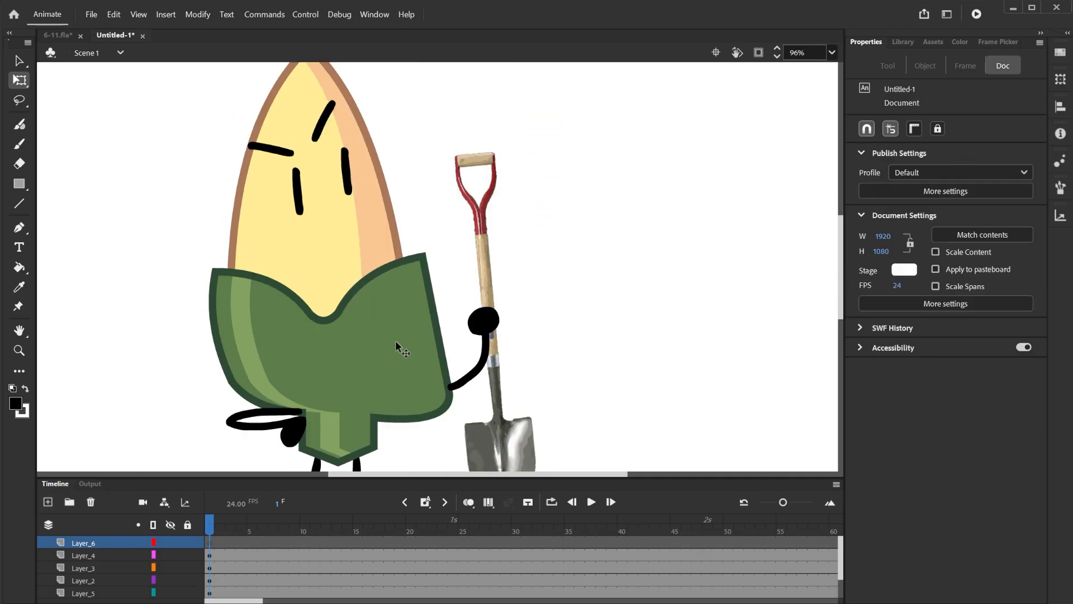
key("ctrl+shift+v")
Step: Convert the mouth into a graphic symbol and open it for editing
scroll(397, 339, "up", 3)
key("F8")
left_click(631, 160)
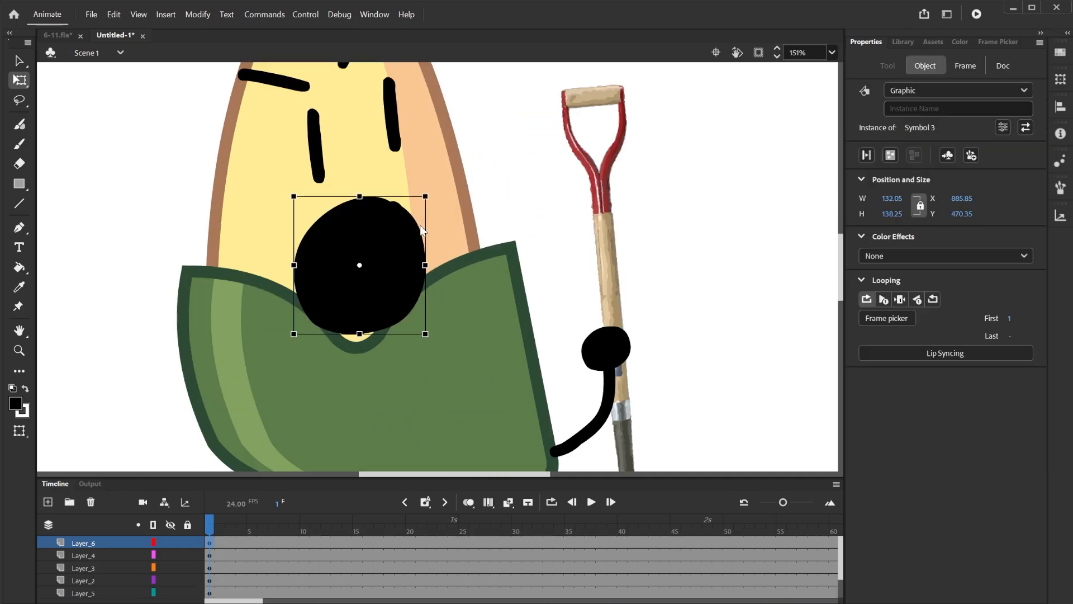
double_click(387, 250)
double_click(395, 258)
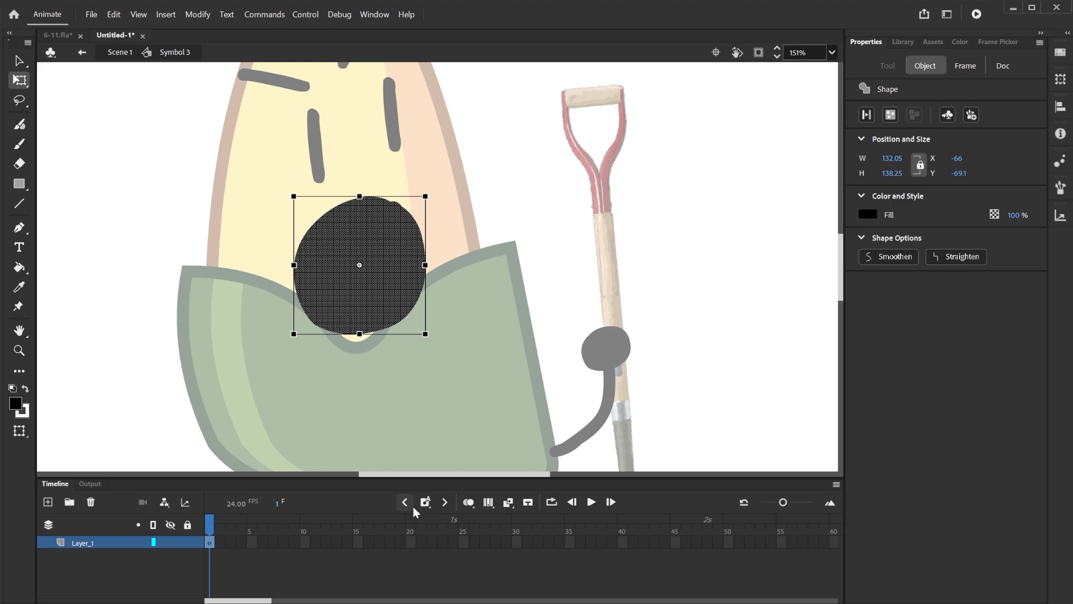
Step: Extend the mouth symbol to frame 20, add a keyframe at frame 3 and flatten the mouth on frame 1
left_click(409, 542)
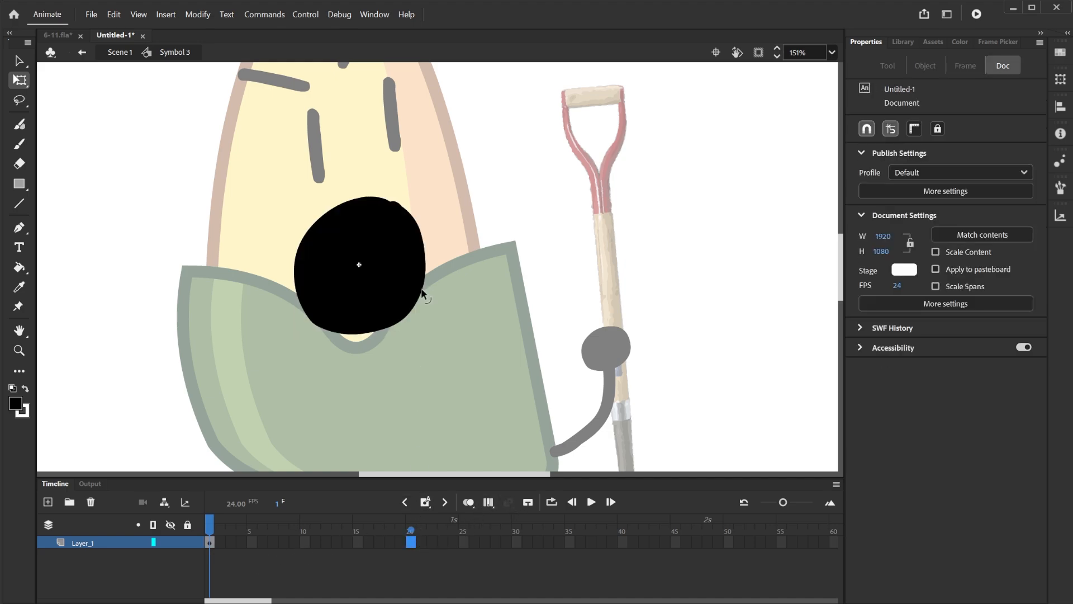
key("F6")
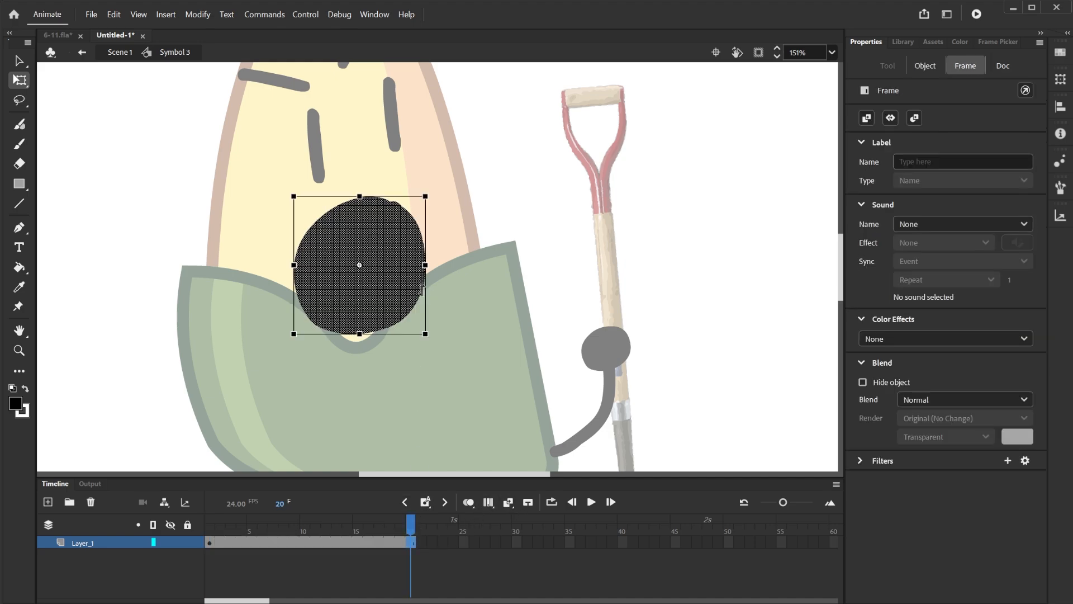
left_click(232, 543)
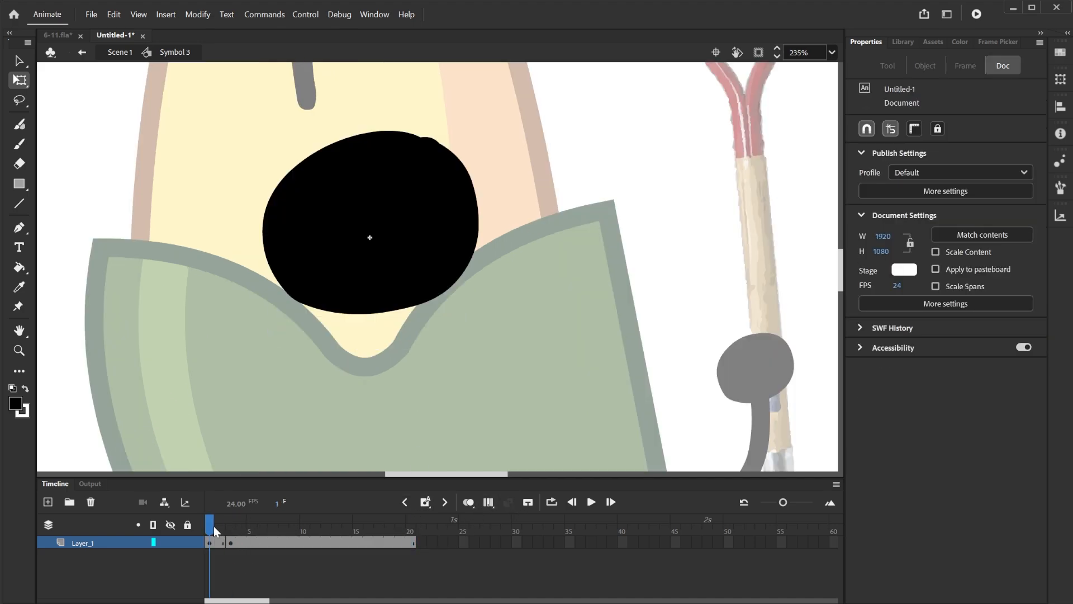
left_click_drag(214, 524, 239, 521)
Step: Add keyframes at frames 5 and 7, pasting the flattened mouth on frame 5 and keeping the round one on frame 7
left_click(254, 542)
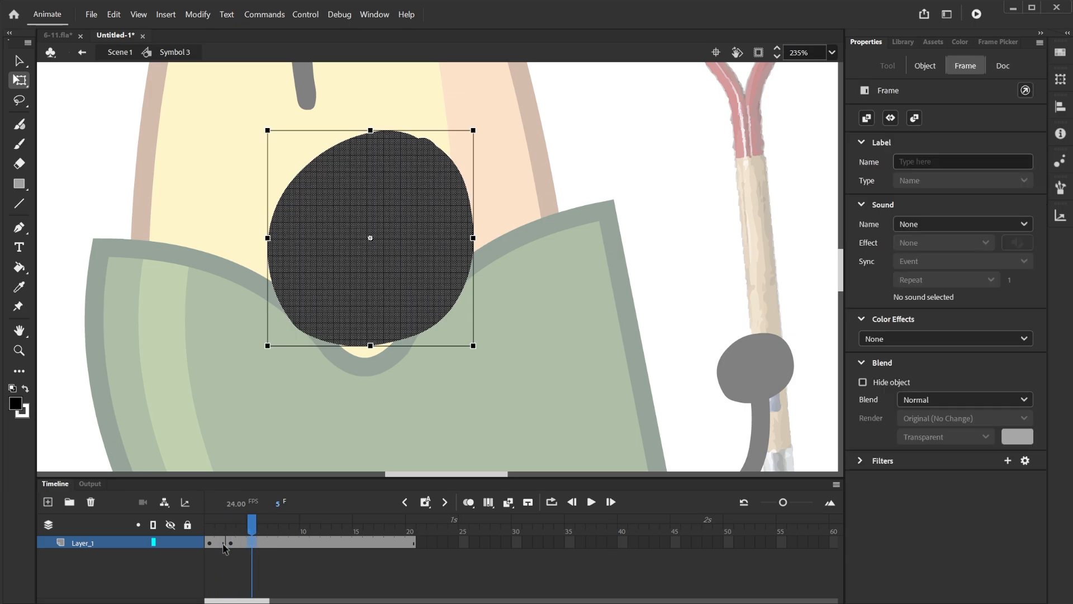
key("F7")
left_click(222, 541)
left_click(253, 541)
key("ctrl+alt+v")
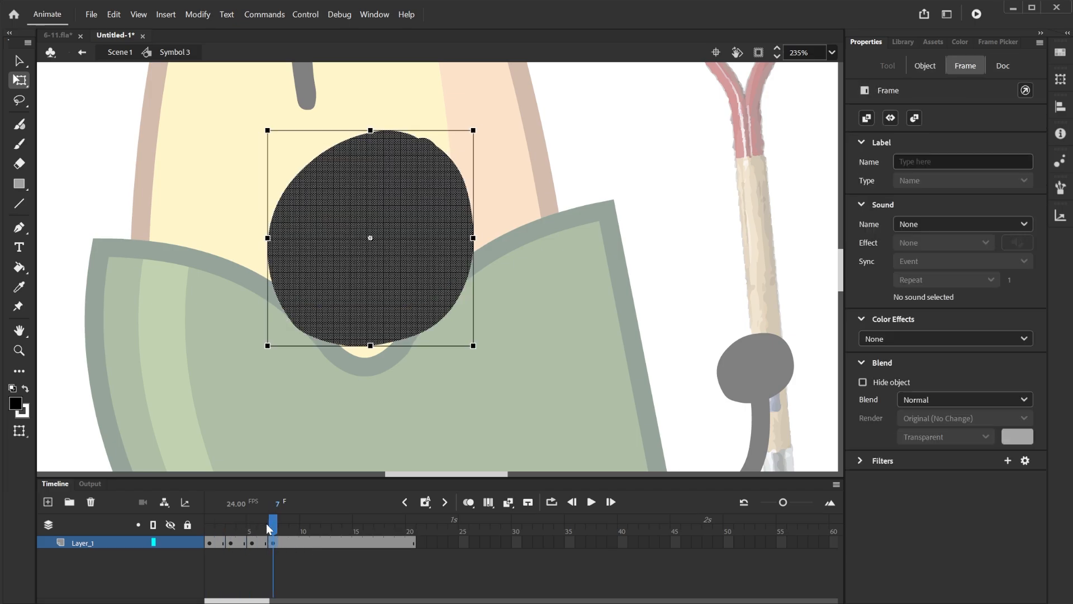
Step: Draw a narrow, white-filled mouth with a thick black outline on a blank keyframe at frame 9
left_click_drag(271, 527, 297, 543)
key("F7")
left_click_drag(451, 310, 659, 345)
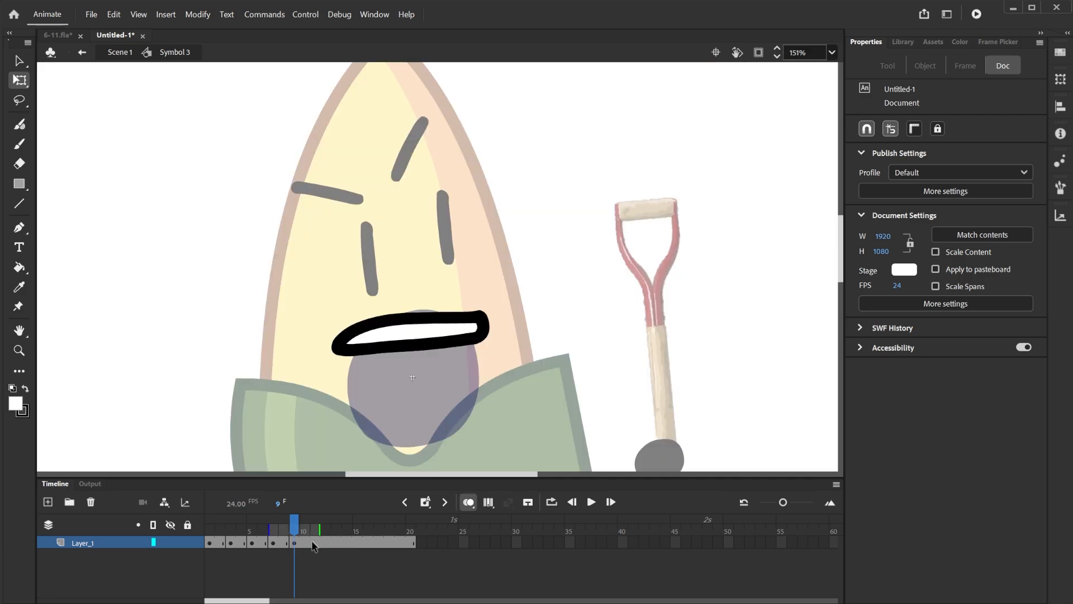
Step: Add keyframes at frames 11 and 13 and paste the open black mouth into them in place
left_click(315, 545)
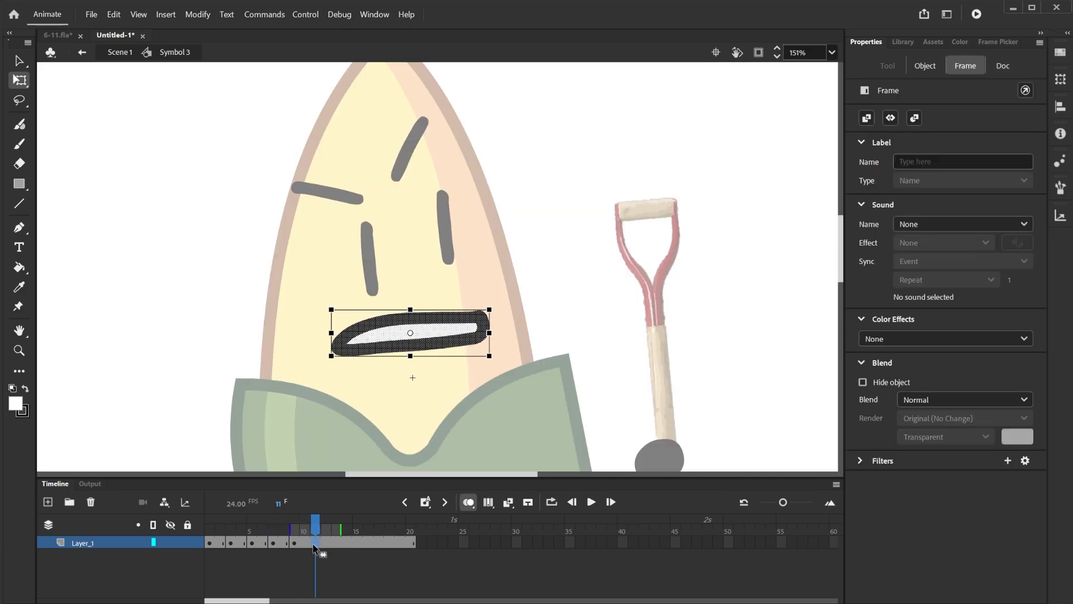
key("F7")
left_click(283, 543)
key("ctrl+c")
left_click(336, 543)
key("ctrl+shift+v")
left_click(315, 543)
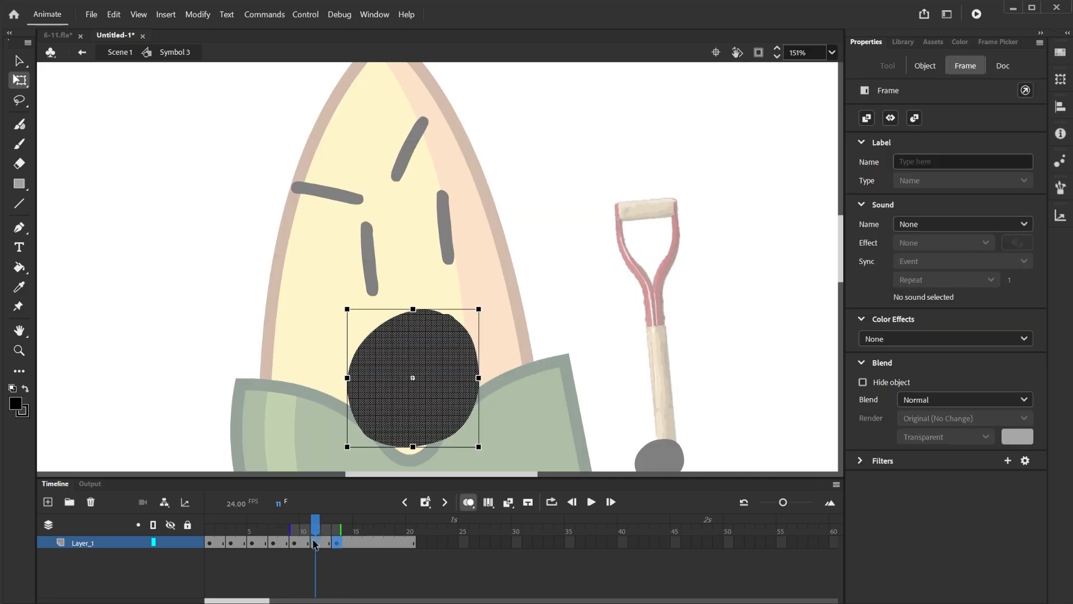
key("ctrl+shift+v")
Step: Paste the flattened mouth onto a keyframe at frame 15 and the round mouth onto one at frame 17
left_click_drag(326, 522, 216, 551)
left_click(222, 544)
left_click(349, 540)
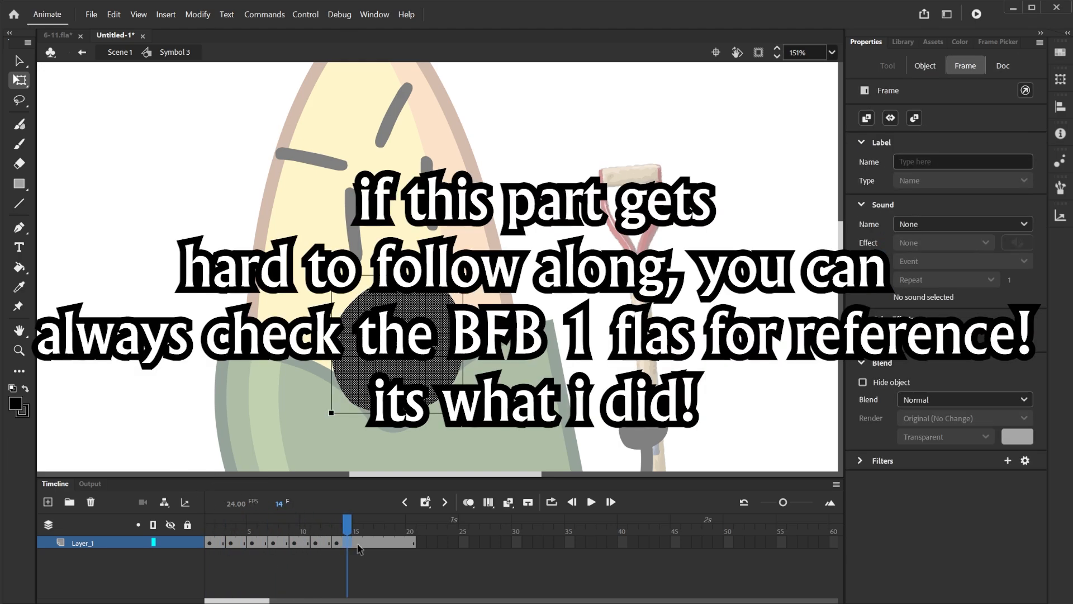
left_click(362, 542)
key("F7")
key("ctrl+shift+v")
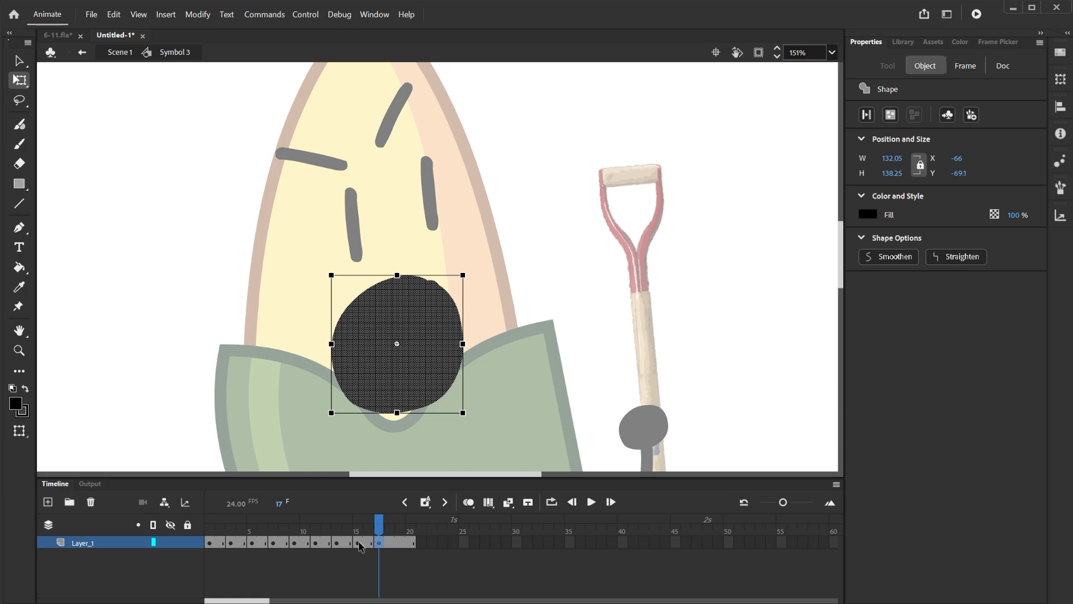
left_click(359, 542)
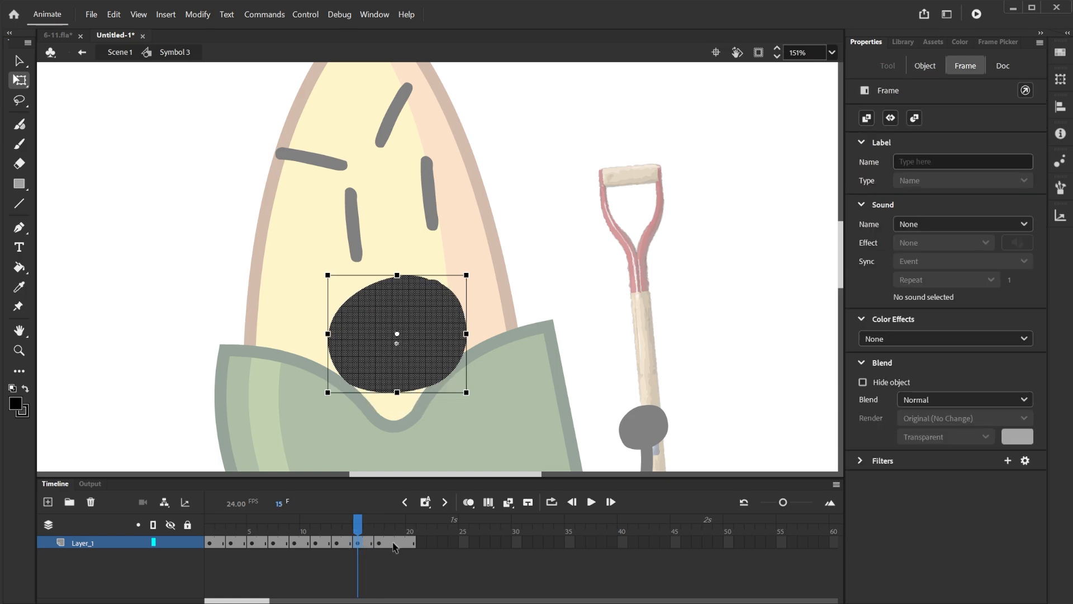
Step: Paste the flattened mouth onto a blank keyframe at frame 19 and resize it to about 142 by 116
left_click(401, 543)
key("F7")
key("ctrl+shift+v")
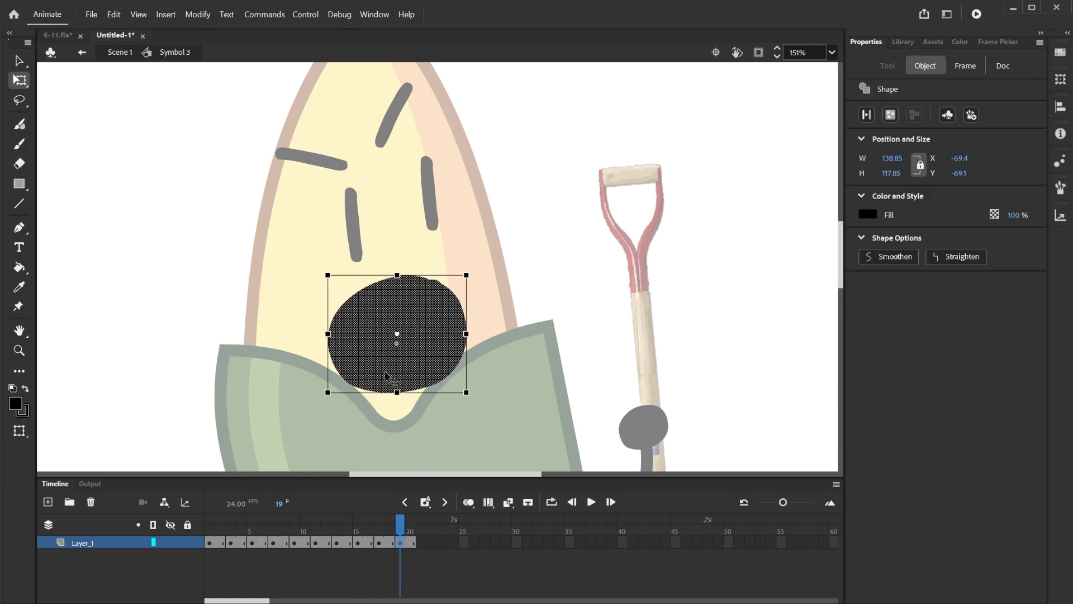
scroll(407, 370, "up", 2)
left_click_drag(412, 377, 413, 375)
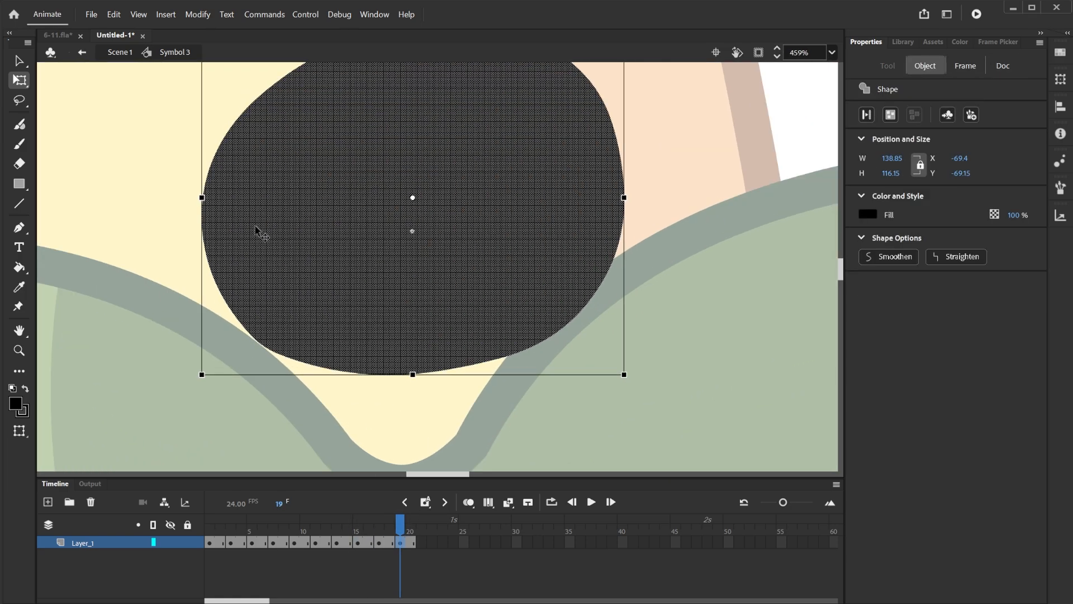
left_click_drag(202, 197, 198, 197)
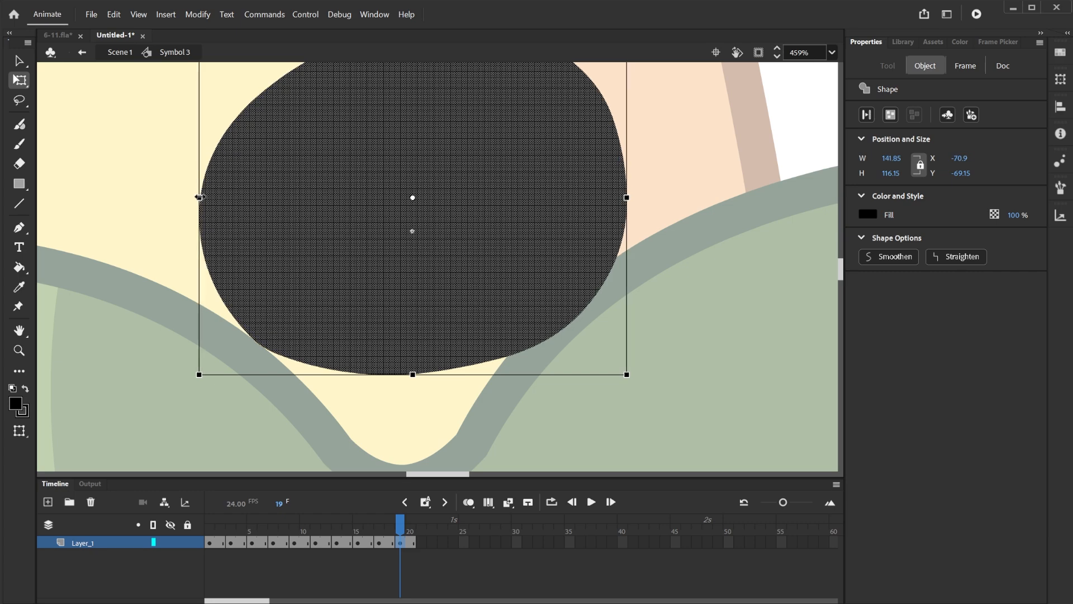
Step: Play back the mouth animation from the first frame, including in the main scene
scroll(311, 414, "down", 3)
left_click(213, 526)
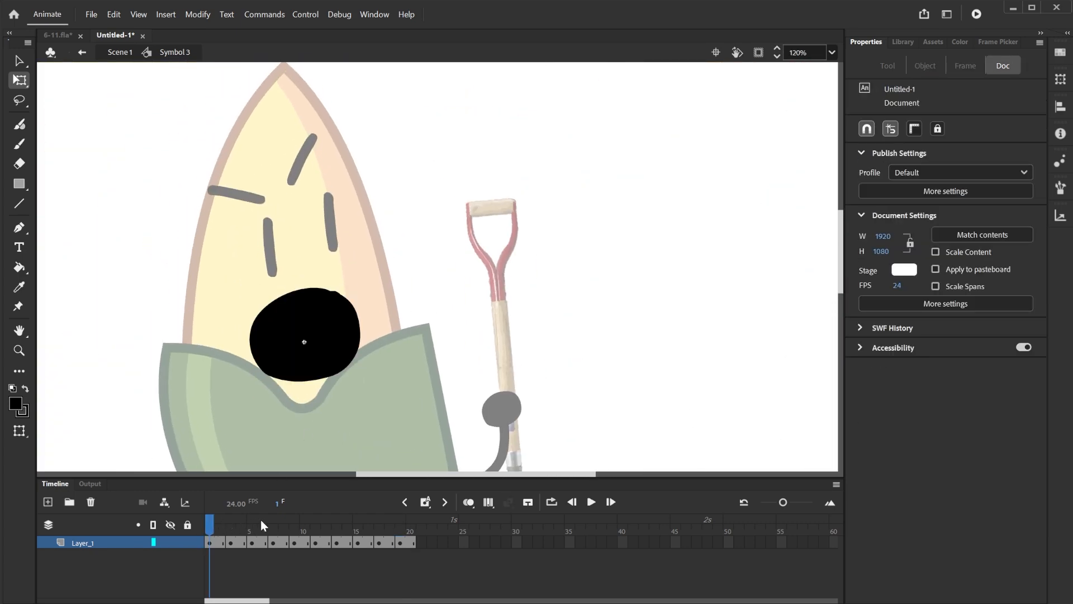
left_click(595, 508)
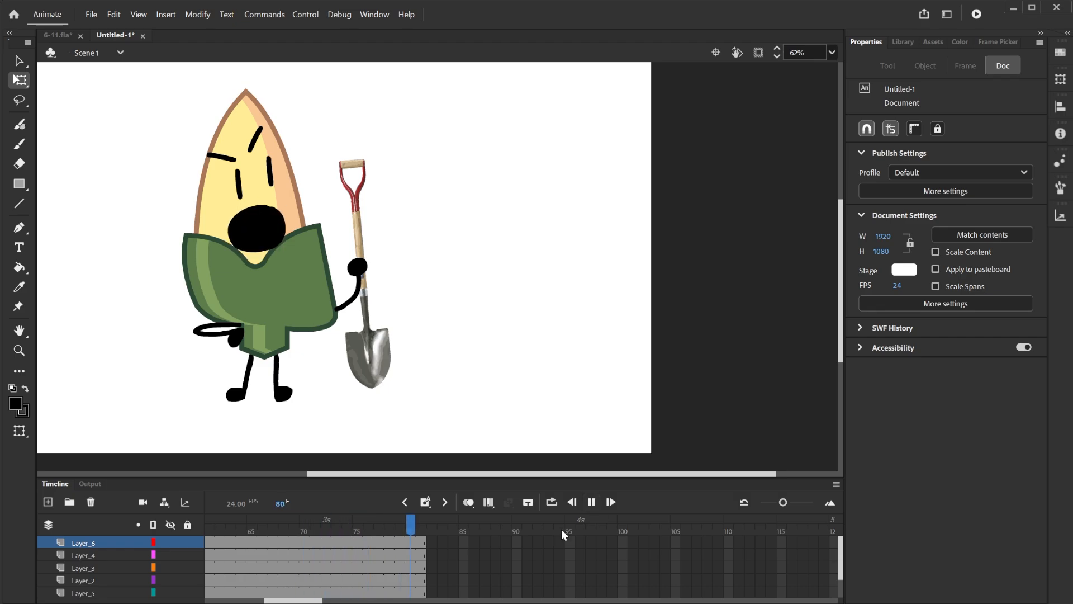
left_click(405, 502)
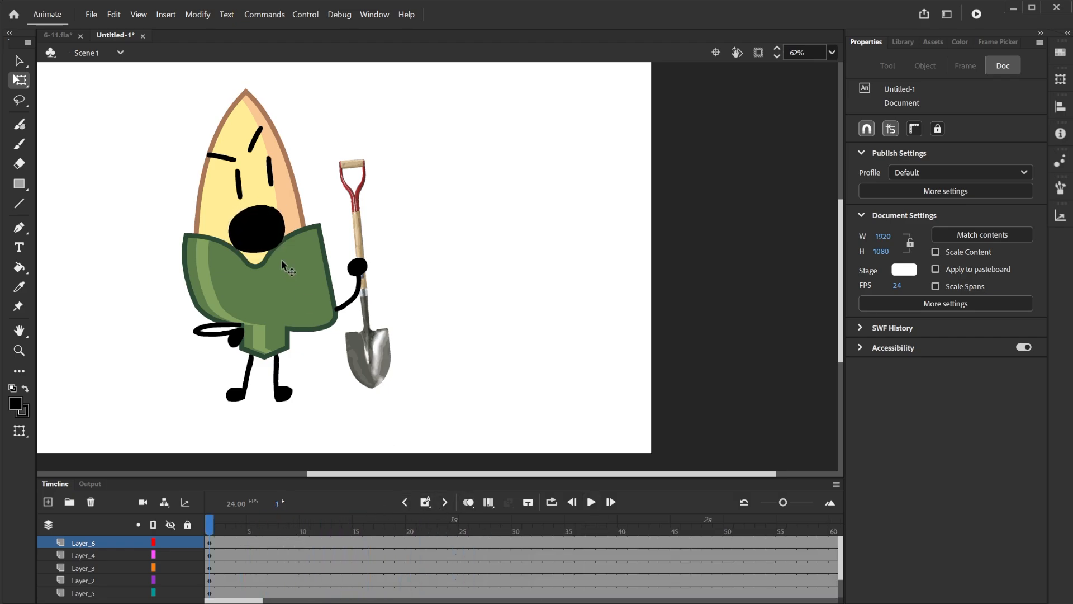
Step: Delete the animated mouth from the character's face on the top layer
scroll(168, 215, "up", 2)
left_click_drag(162, 213, 328, 214)
scroll(514, 269, "up", 1)
left_click_drag(514, 268, 498, 345)
key("Delete")
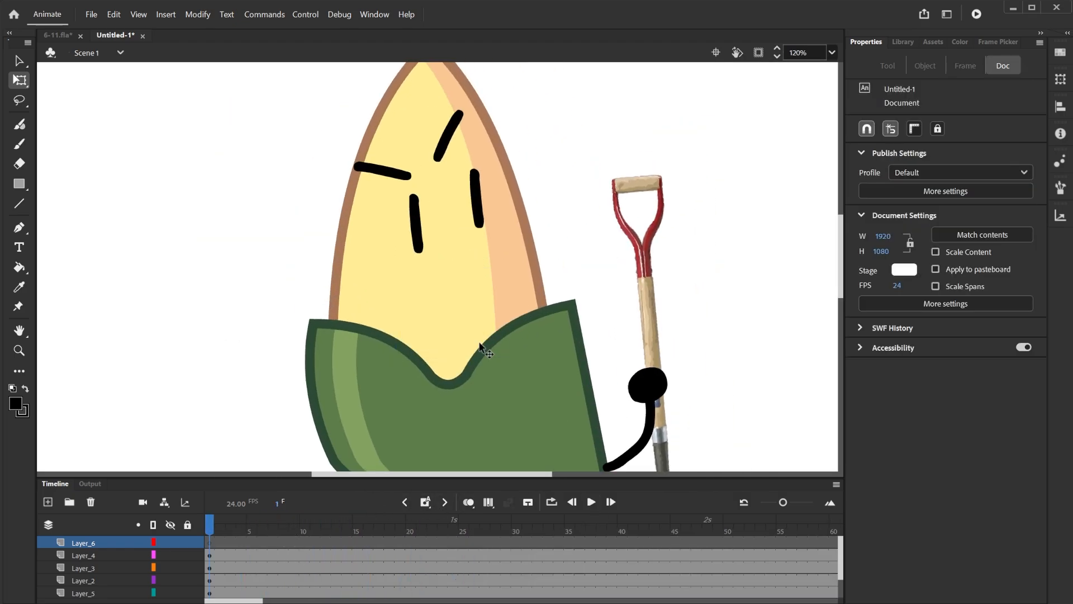
Step: Brush a rounded black mouth outline about 133 by 115 below the eyes, undoing oversized strokes, and open it as a symbol
scroll(482, 279, "up", 1)
key("b")
scroll(479, 341, "up", 1)
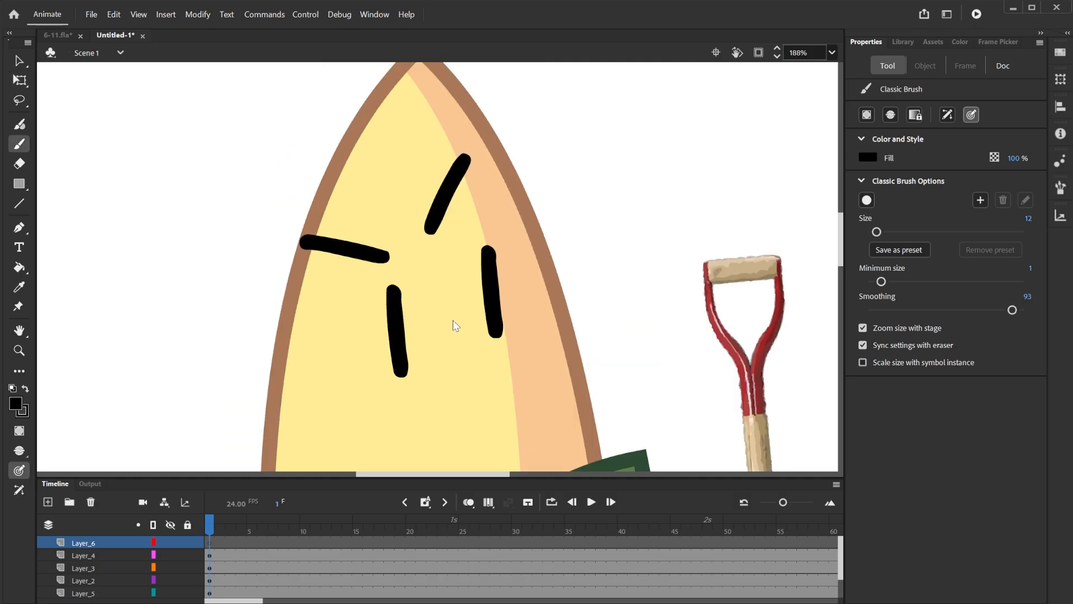
mouse_move(502, 384)
left_mouse_down()
mouse_move(514, 290)
mouse_move(515, 357)
mouse_move(545, 299)
mouse_move(374, 393)
mouse_move(551, 414)
mouse_move(427, 252)
mouse_move(376, 398)
left_mouse_up()
key("ctrl+z")
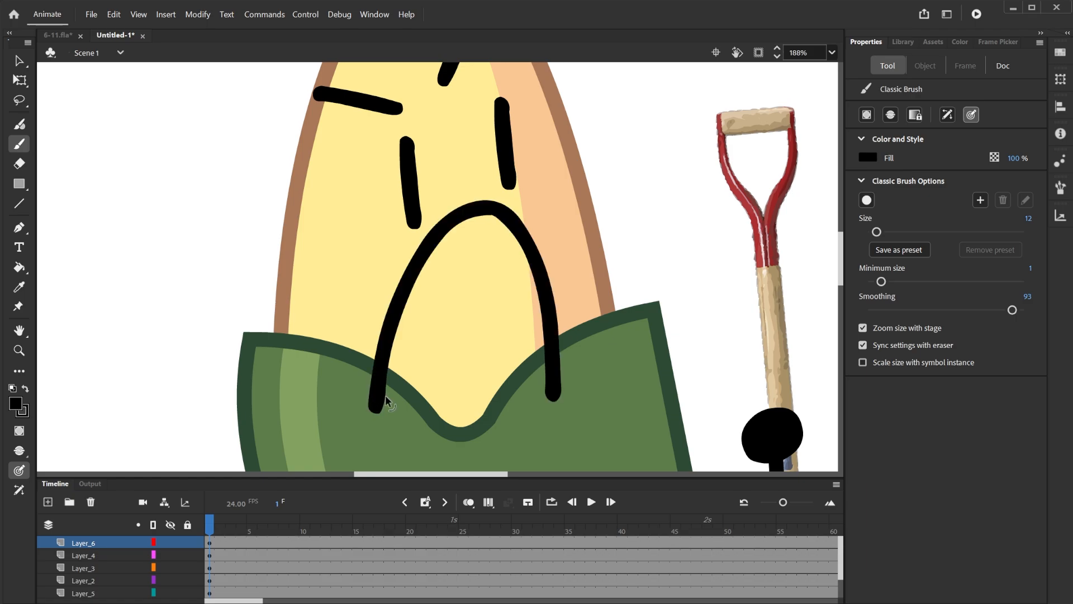
key("ctrl+z")
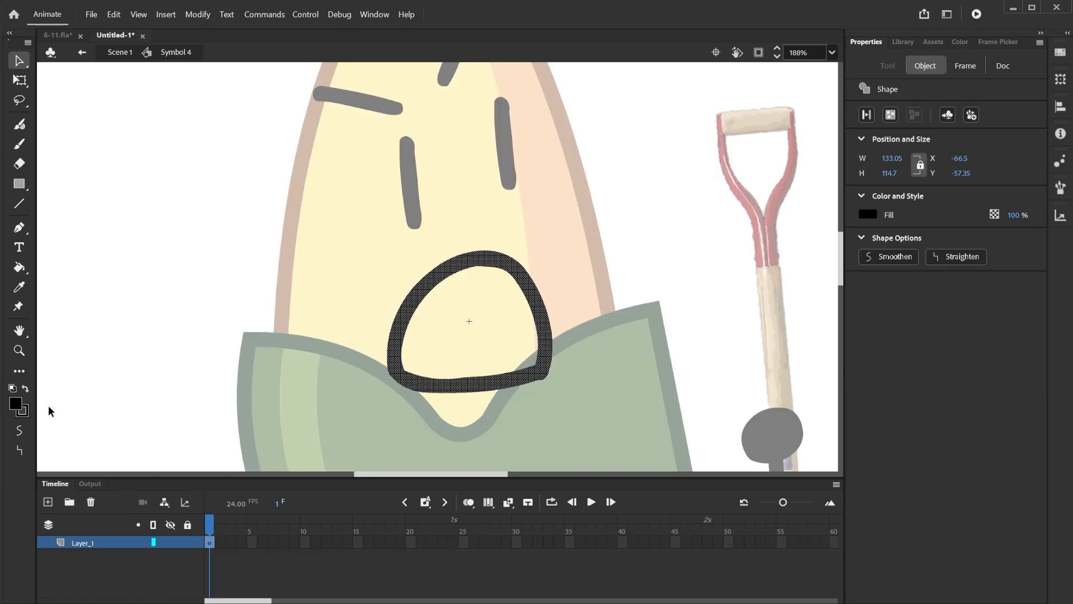
Step: Extend the outlined mouth symbol to frame 12 and make the outline wider and flatter on a keyframe at frame 3
left_click(327, 542)
key("F5")
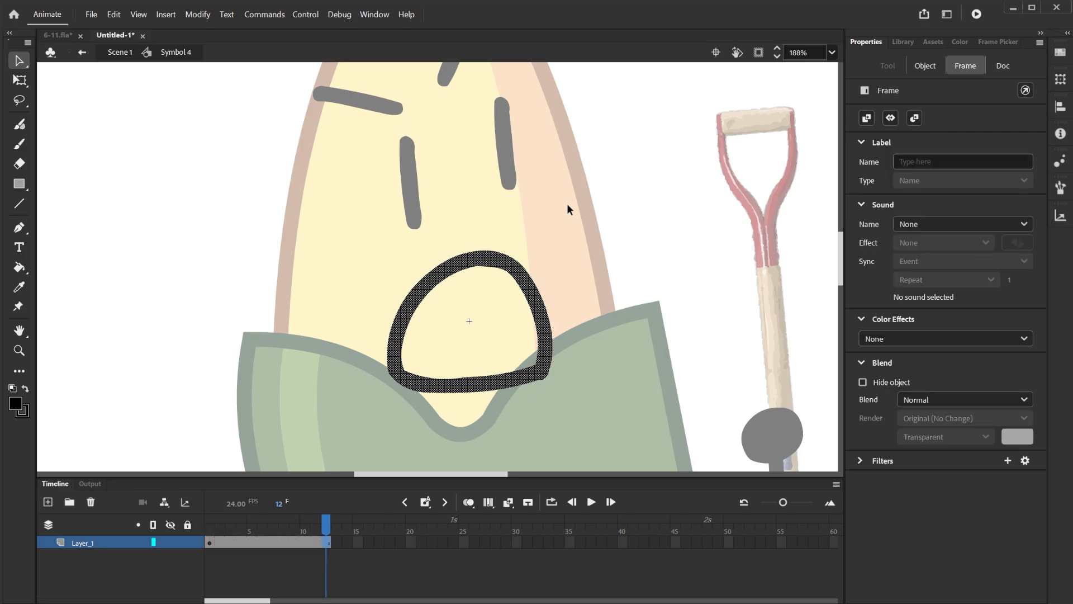
left_click(233, 543)
key("q")
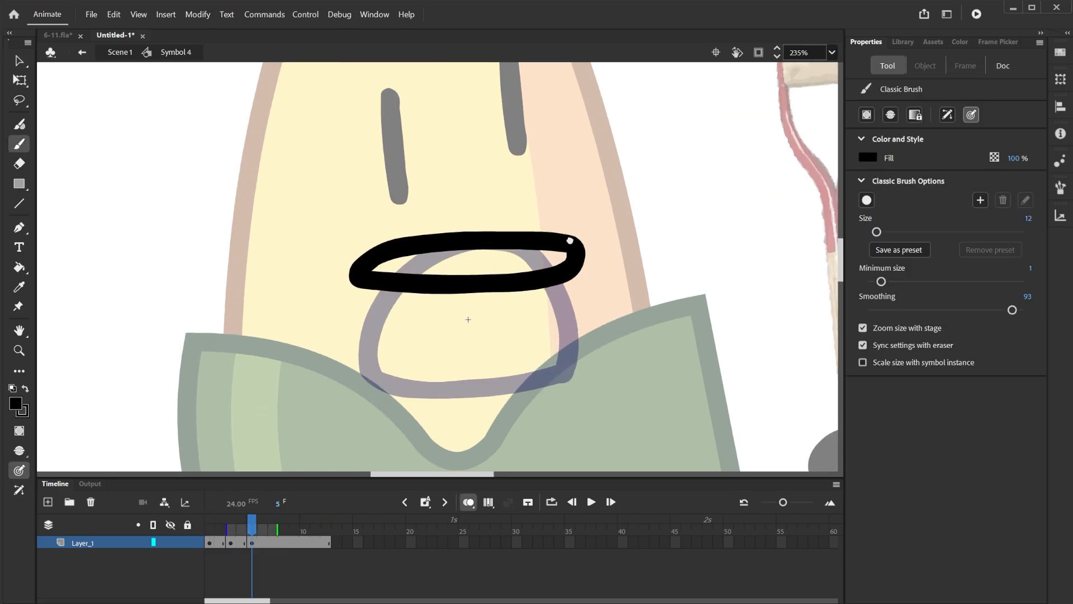
Step: Fill the inside of the narrow mouth outline drawn on frame 5 with white
key("k")
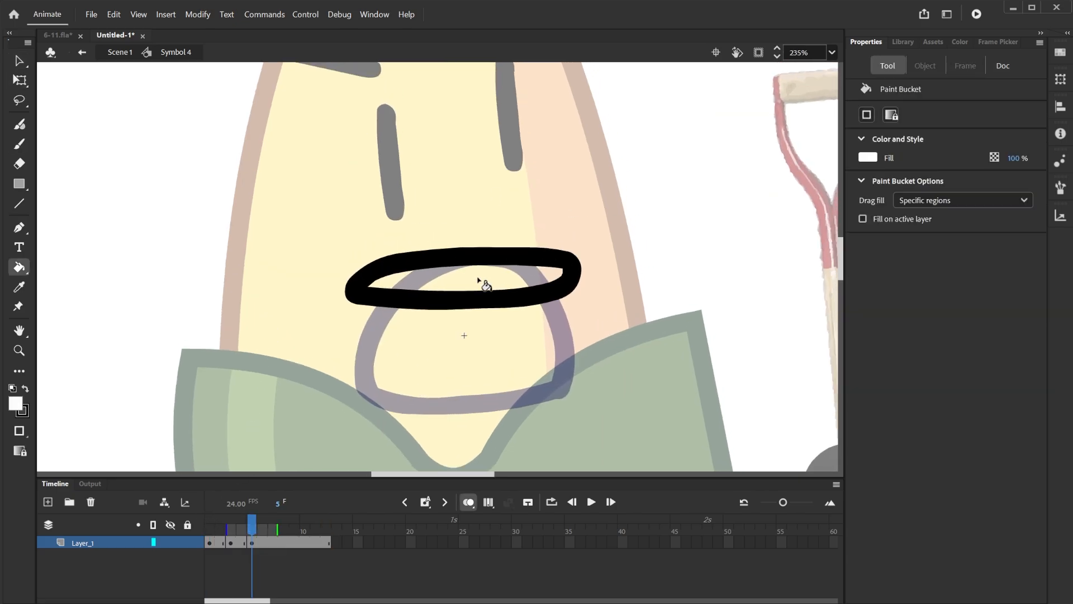
left_click(479, 280)
scroll(479, 279, "down", 4)
scroll(480, 282, "up", 3)
Step: Make the narrow mouth slightly taller and less wide on a keyframe at frame 7, about 146 by 43
key("q")
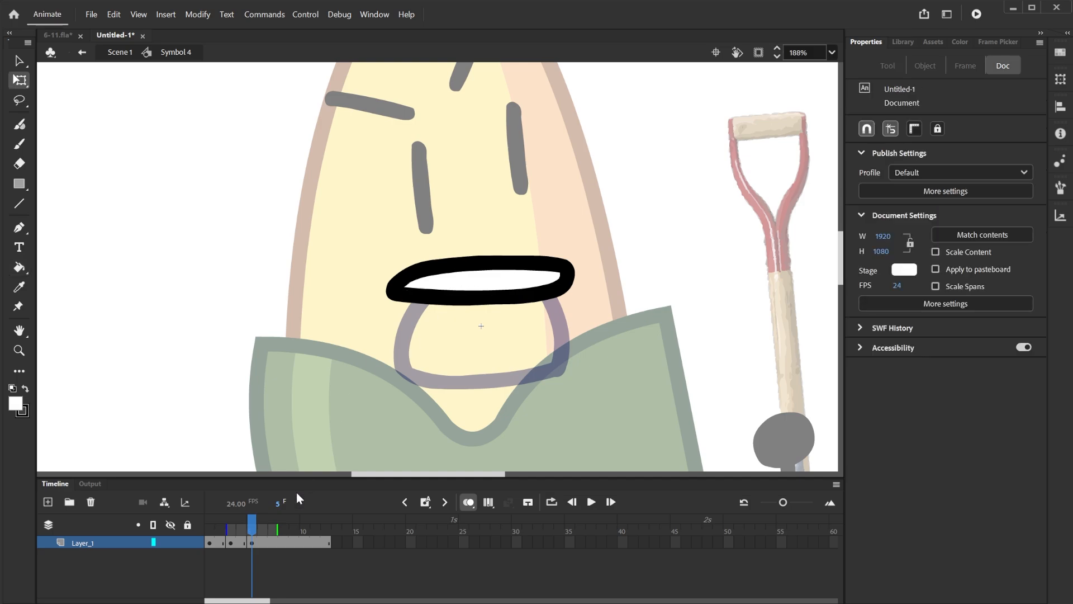
left_click(276, 543)
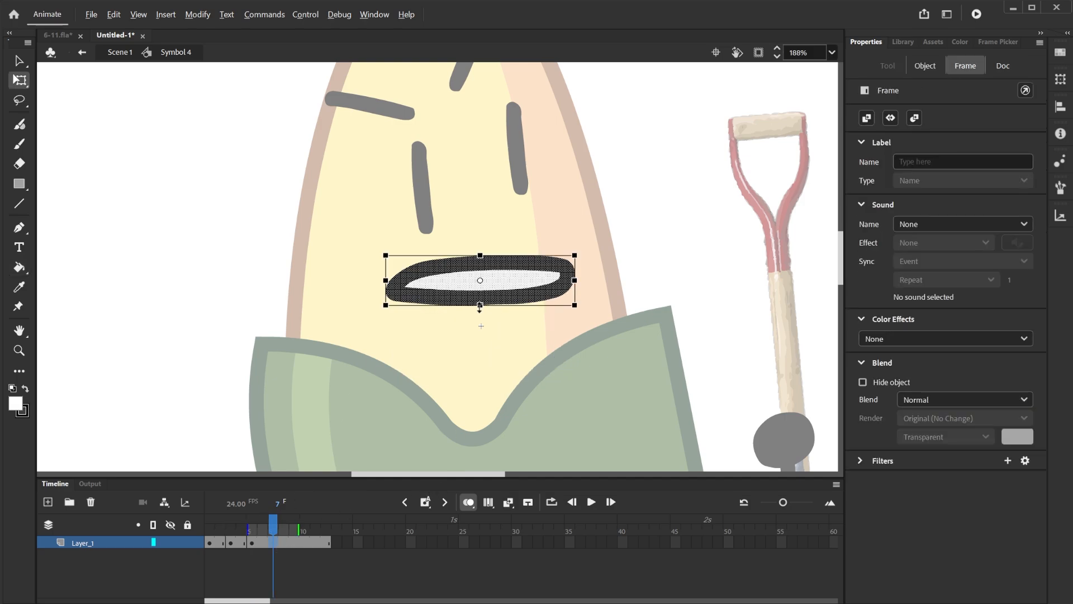
left_click_drag(480, 307, 480, 310)
left_click_drag(385, 281, 390, 281)
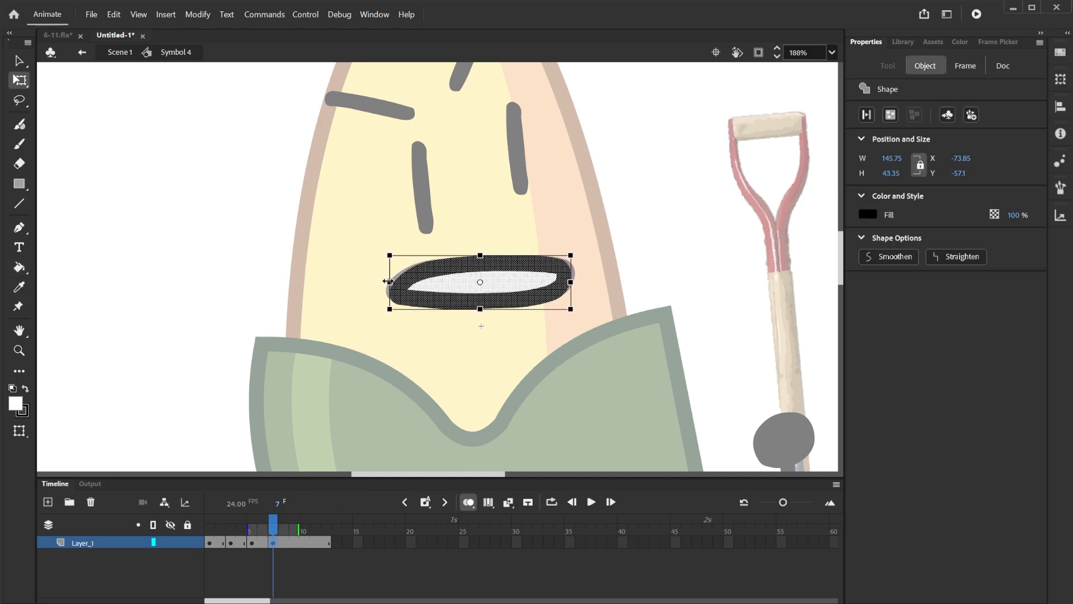
Step: Brush a tall oval mouth outline about 108 by 153 on frame 9 and slightly reshape it
left_click(424, 345)
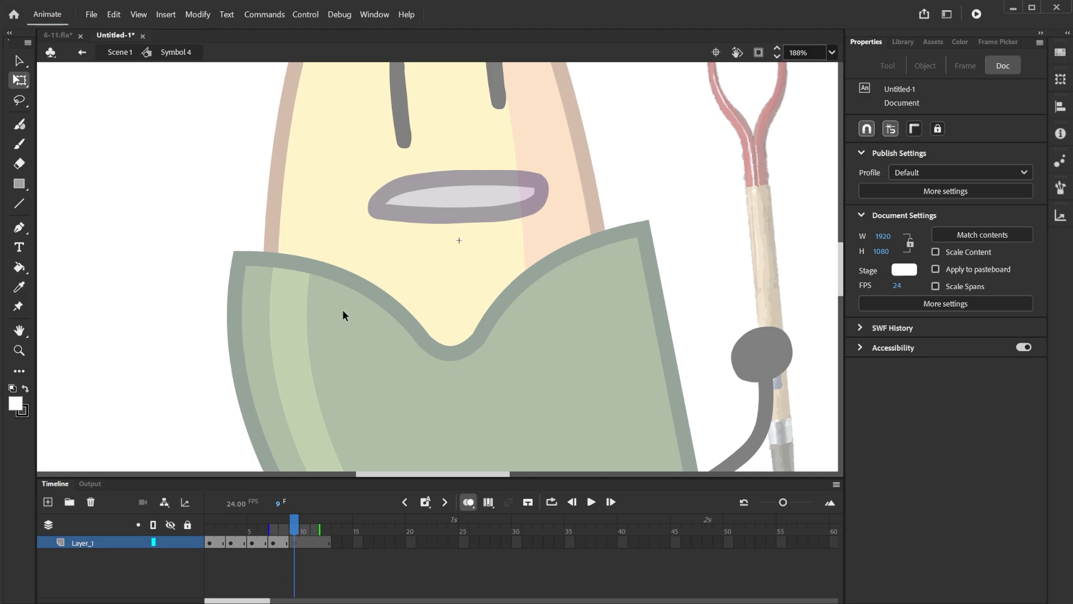
scroll(358, 305, "up", 2)
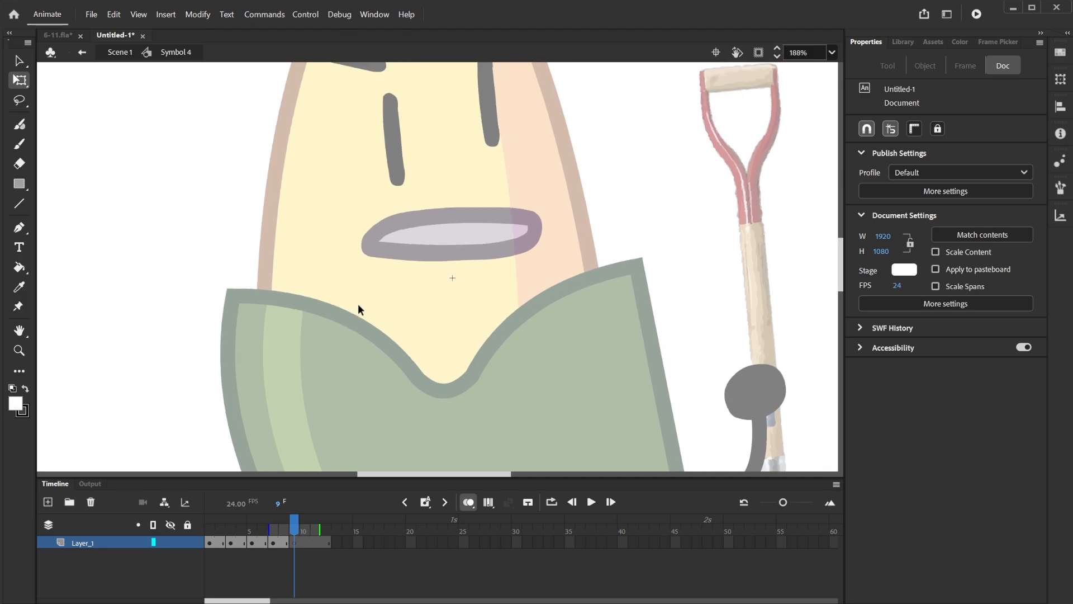
key("b")
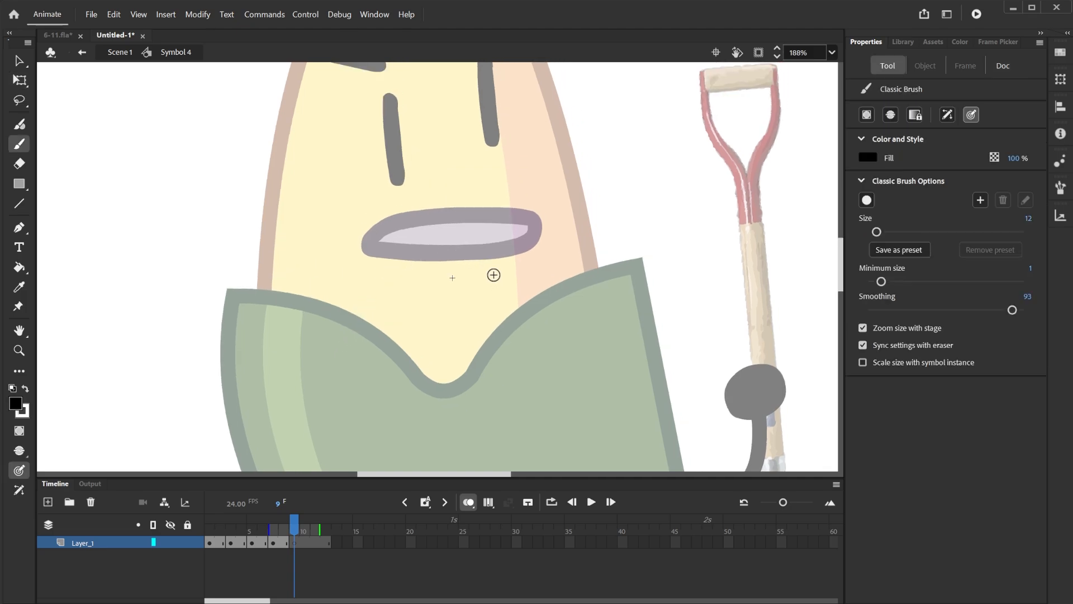
mouse_move(502, 286)
left_mouse_down()
mouse_move(469, 369)
mouse_move(386, 350)
mouse_move(437, 238)
mouse_move(481, 234)
mouse_move(504, 286)
mouse_move(501, 312)
left_mouse_up()
key("q")
left_click(487, 241)
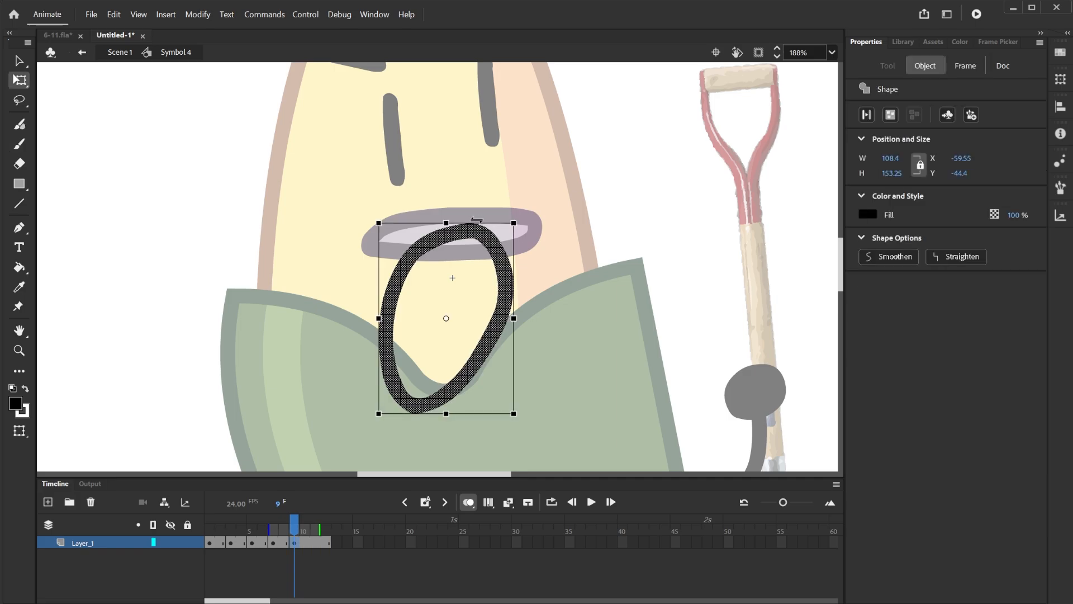
left_click_drag(477, 219, 464, 220)
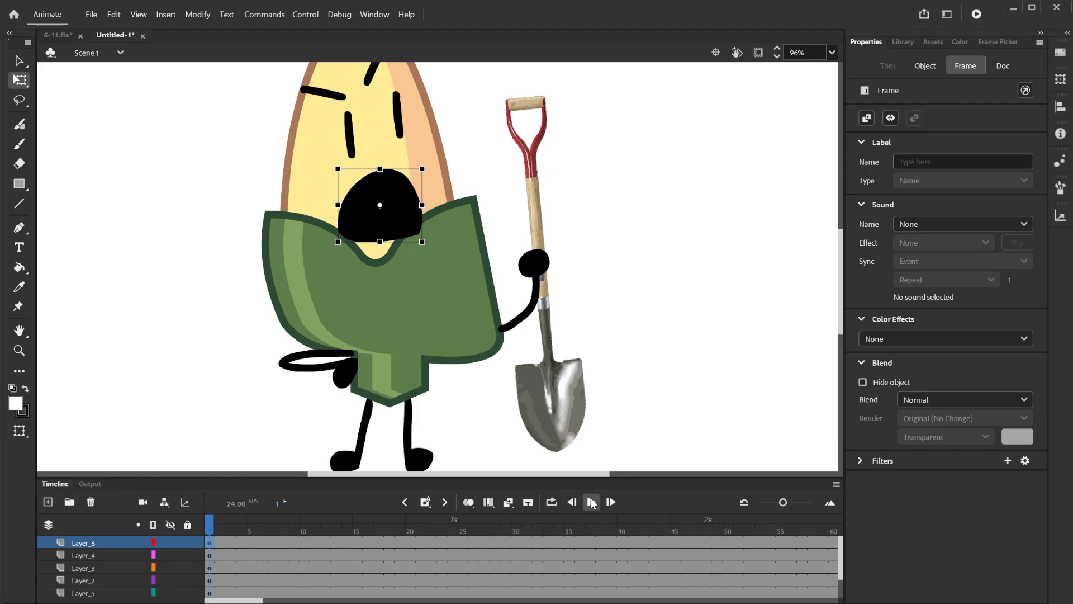
Step: Play the main scene to preview the mouth animation against the voice track
left_click(592, 502)
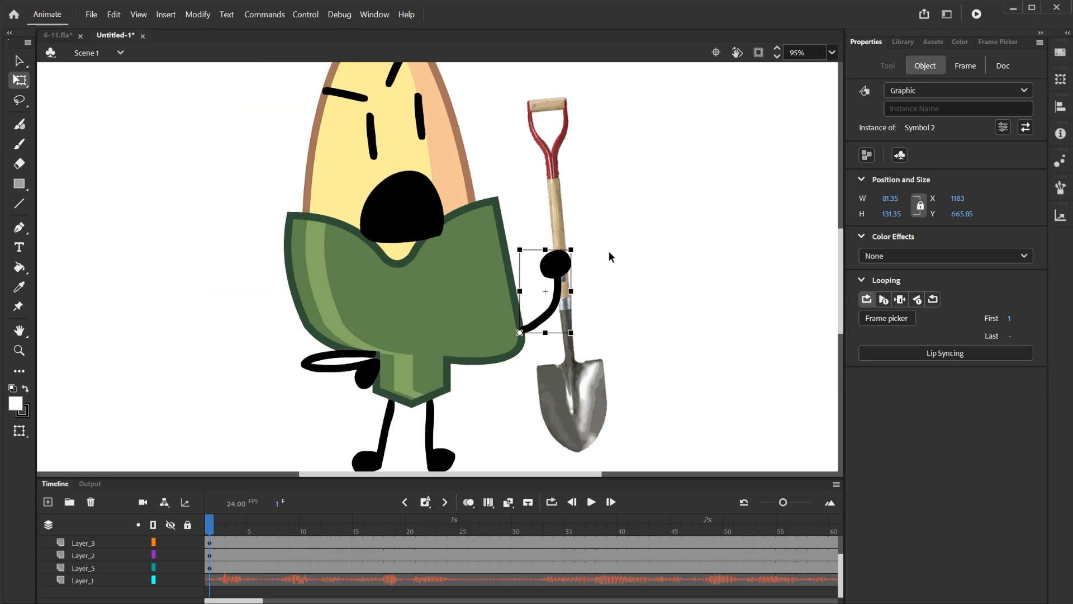
scroll(611, 251, "down", 3)
scroll(557, 297, "up", 5)
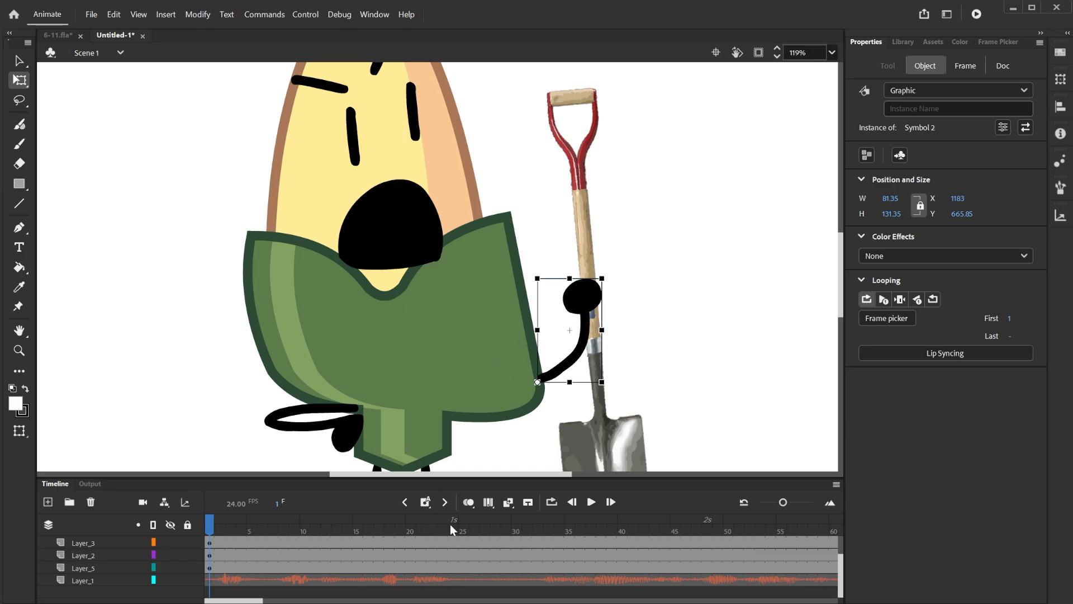
Step: On frame 33, move the shovel farther from the character and tilt it the other way
left_click_drag(451, 524, 549, 524)
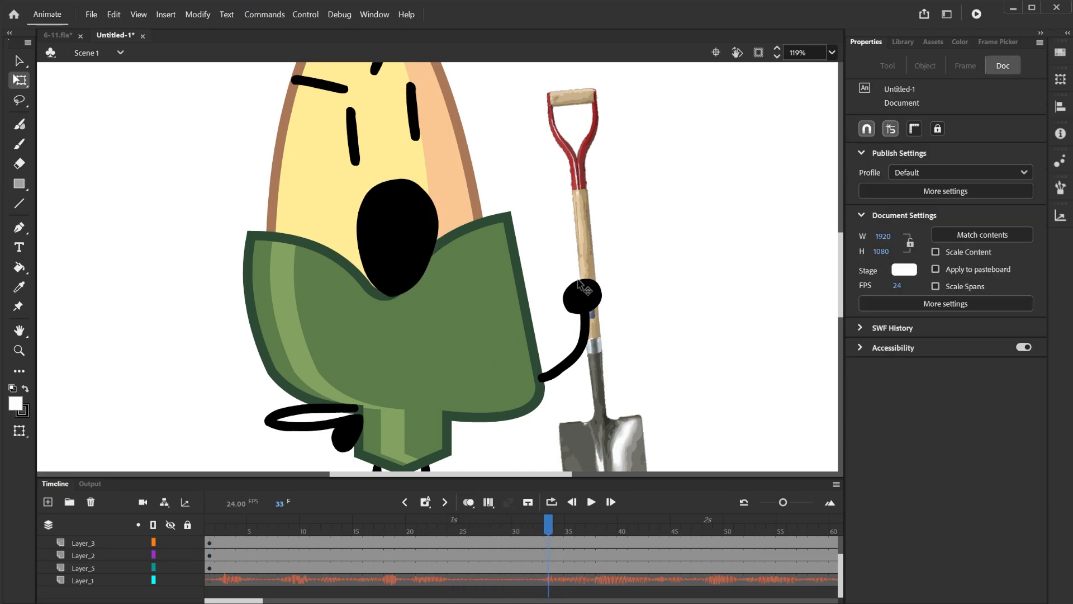
left_click_drag(579, 243, 705, 201)
left_click_drag(784, 307, 751, 208)
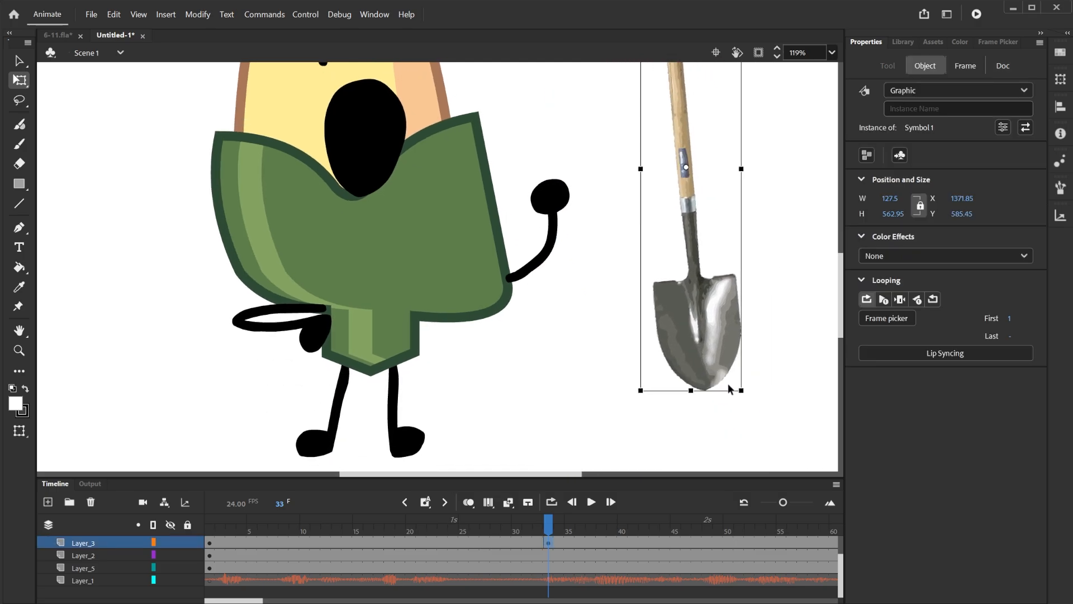
left_click_drag(741, 400, 704, 404)
Step: Replace the bent arm on frame 33 with a brushed straight black arm and fist about 189 by 131 gripping the shovel
left_click(562, 195)
key("Delete")
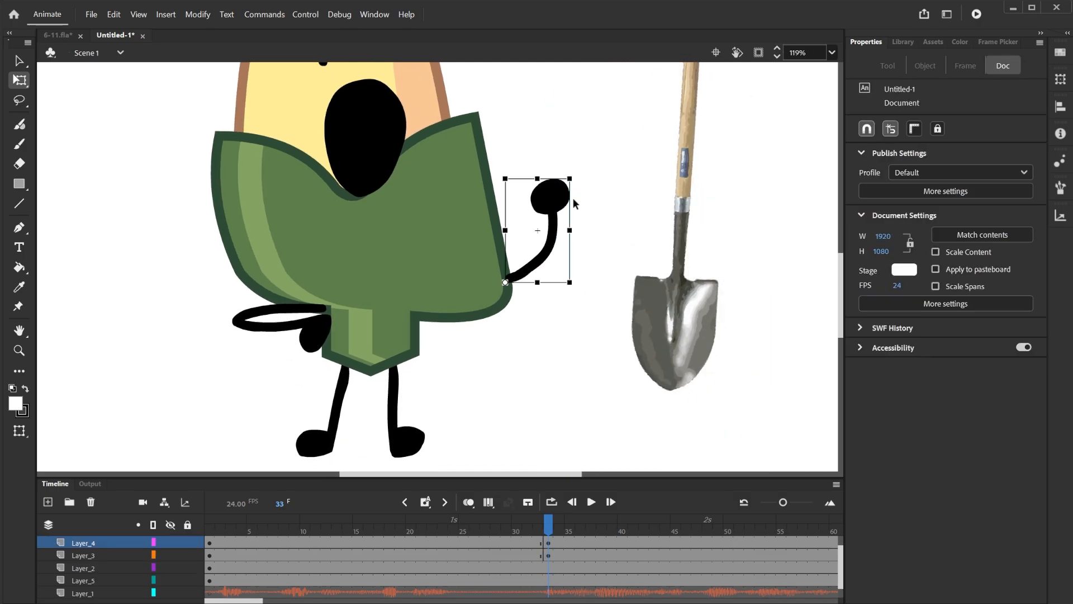
key("b")
left_click(469, 502)
scroll(322, 409, "up", 3)
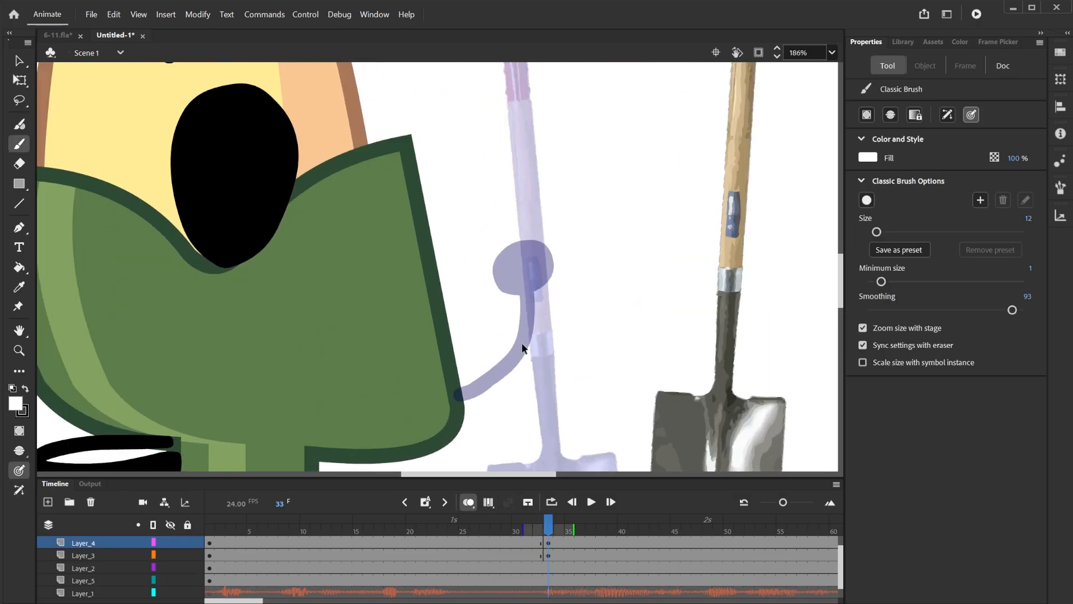
left_click_drag(306, 416, 316, 407)
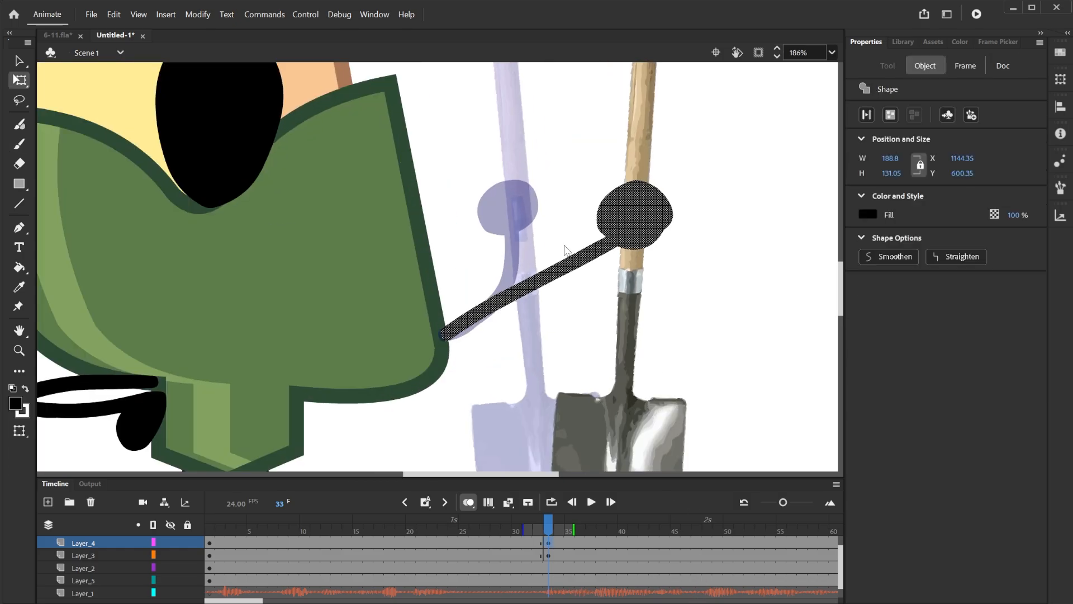
Step: Convert the straight arm drawing to a symbol and place its pivot point at the shoulder
key("F8")
key("Return")
left_click_drag(557, 262, 445, 336)
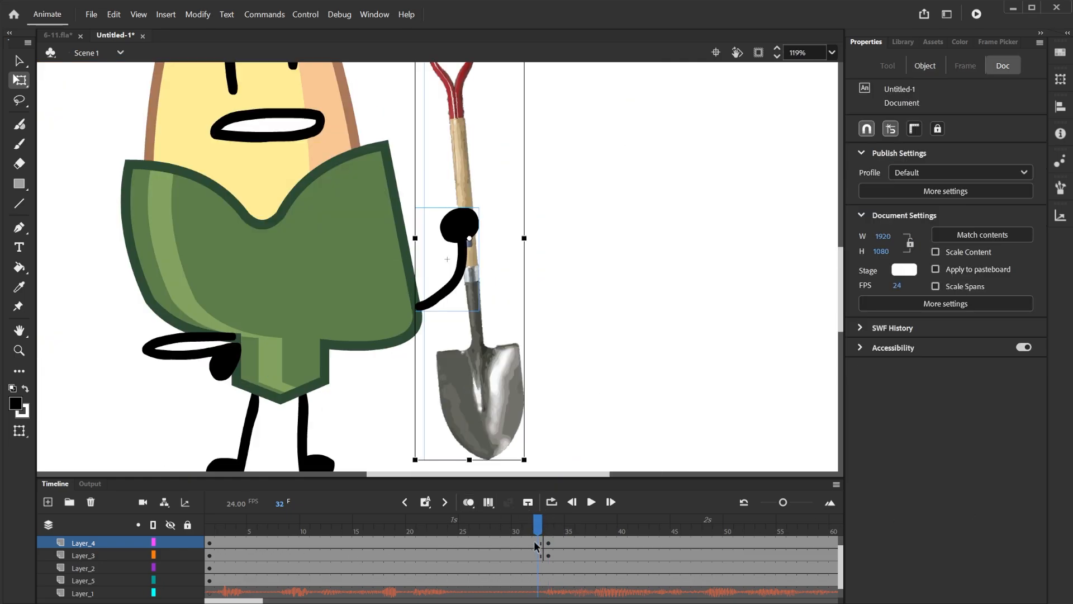
Step: Separate the shovel-holding arm from the other character parts onto its own layer
left_click(538, 543)
key("Delete")
key("ctrl+z")
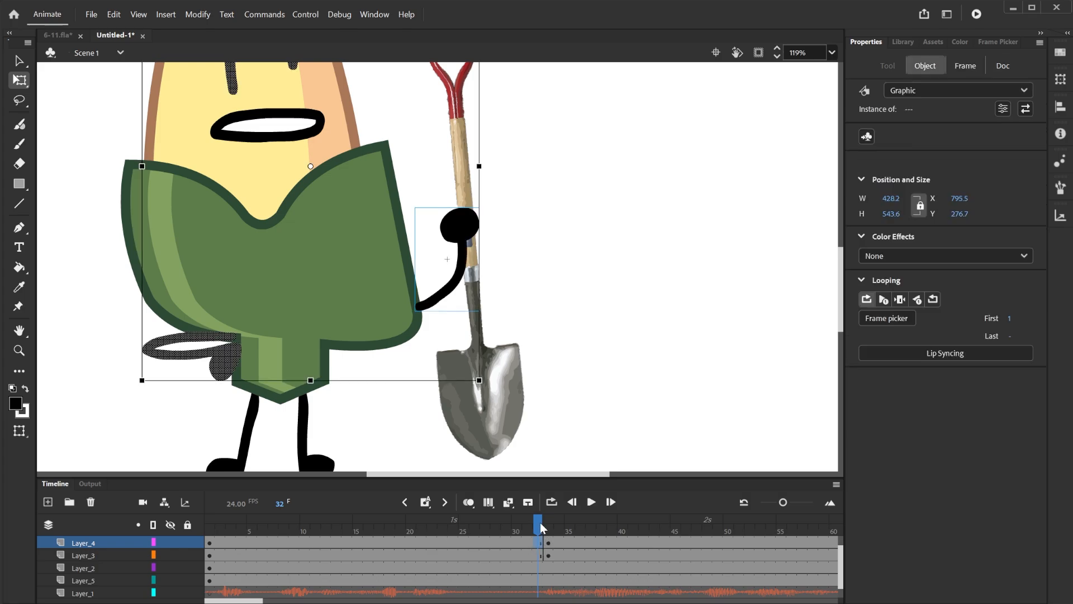
left_click_drag(540, 522, 548, 521)
left_click(465, 447)
left_click(218, 361)
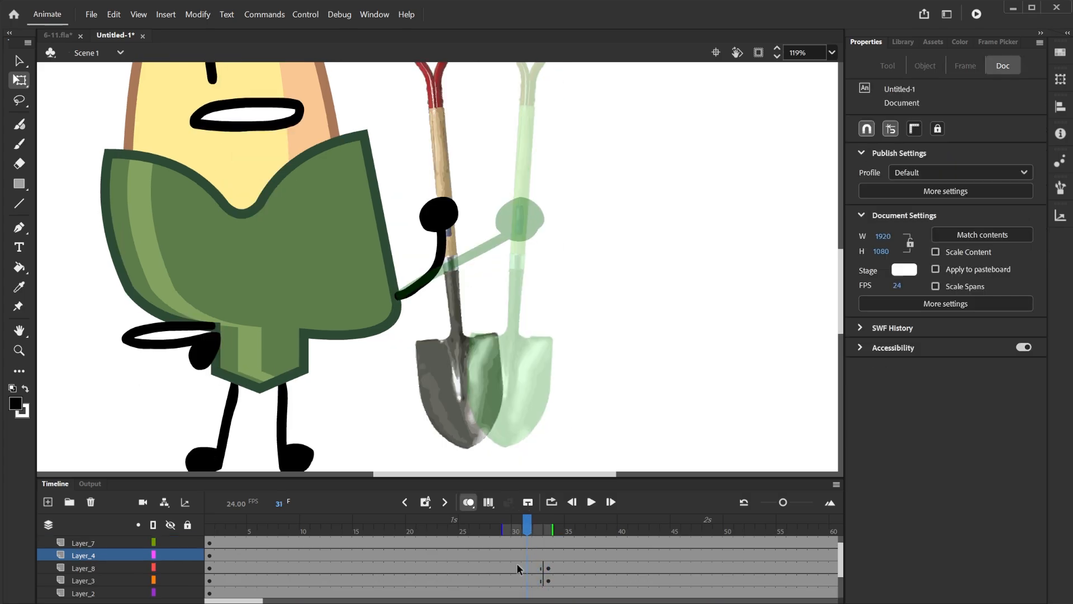
Step: Insert keyframes at frames 30 and 32 on the arm and shovel layers
left_click(516, 580)
left_click(427, 503)
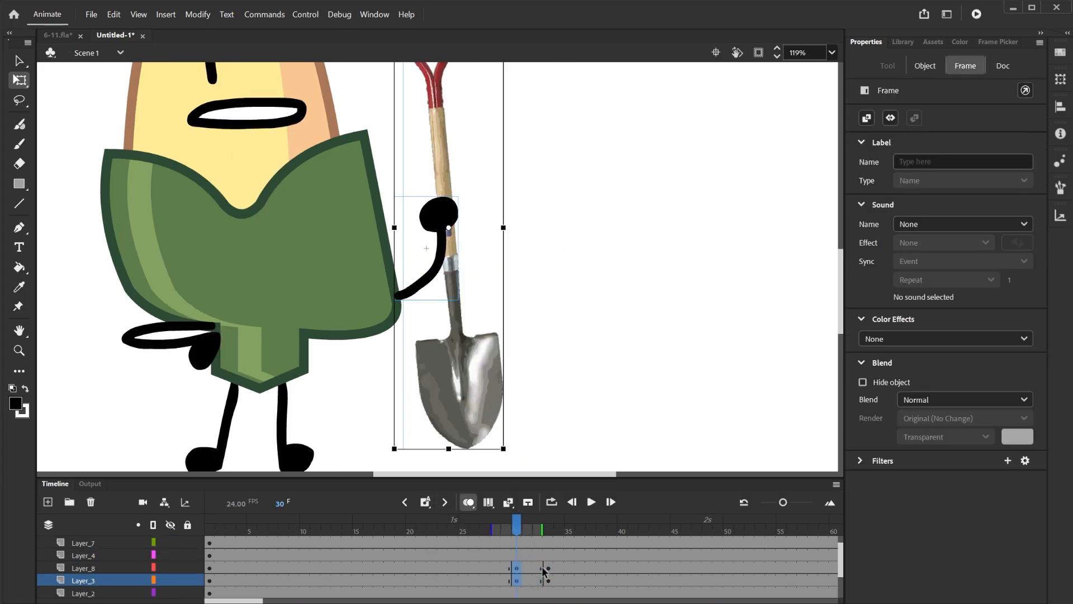
left_click_drag(543, 569, 540, 577)
key("F6")
Step: On frame 32, shift and tilt the shovel to an upright pose between its two neighbouring poses
mouse_move(539, 528)
left_mouse_down()
mouse_move(496, 529)
mouse_move(540, 534)
left_mouse_up()
left_click_drag(460, 434, 506, 452)
scroll(433, 330, "up", 4)
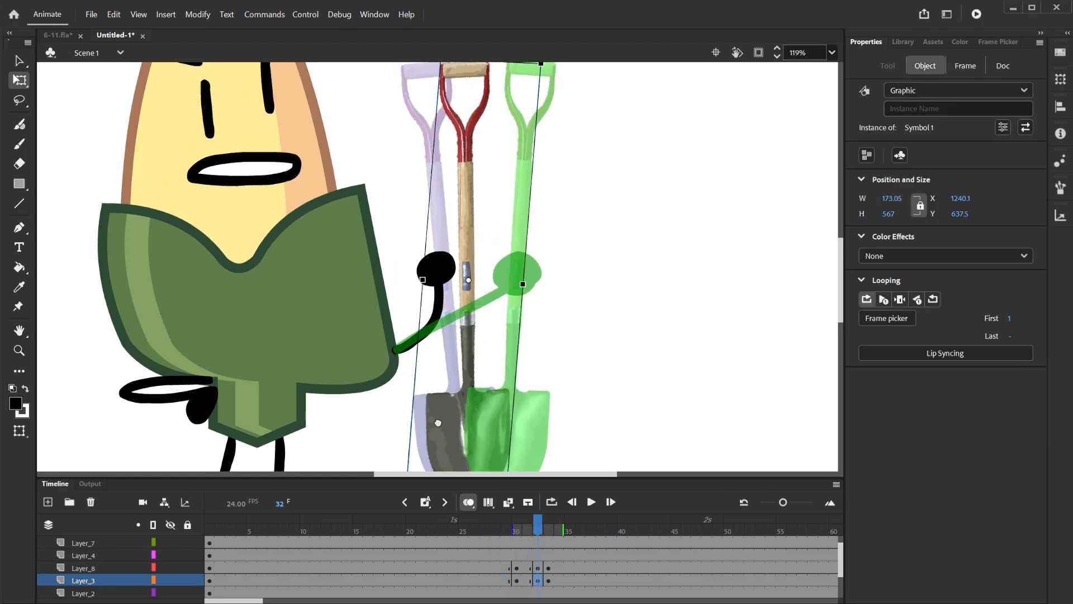
Step: Stretch and skew the bent arm on frame 32 to about 116 by 138 so the fist meets the shovel
left_click(433, 331)
scroll(434, 348, "up", 3)
left_click_drag(466, 368, 506, 358)
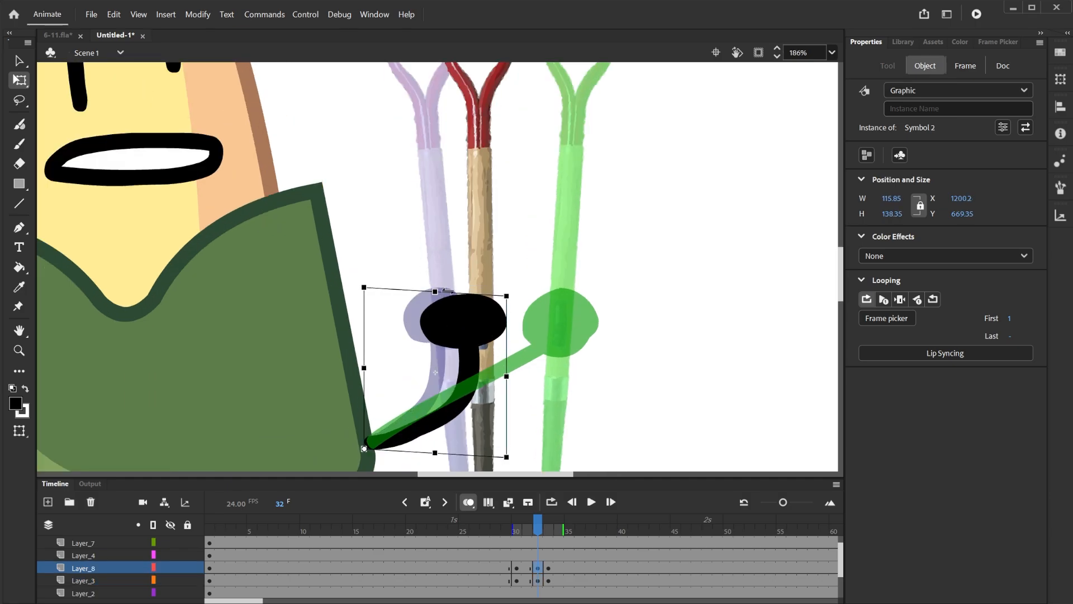
left_click(564, 323)
scroll(565, 323, "down", 3)
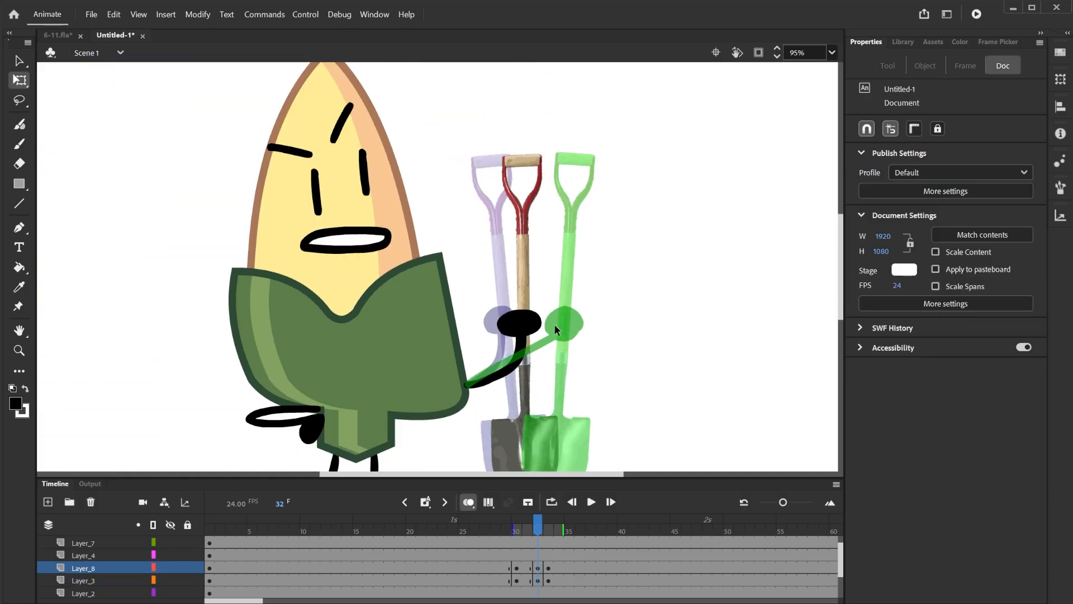
Step: Add keyframes at frame 37 on the arm and shovel layers to hold the extended pose
scroll(555, 324, "right", 3)
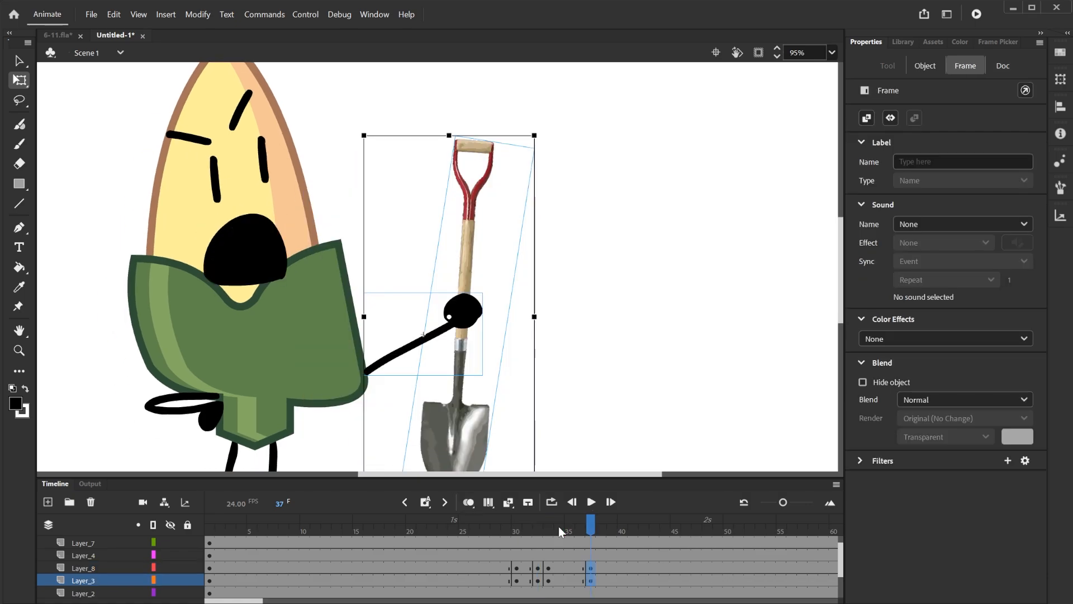
left_click(541, 521)
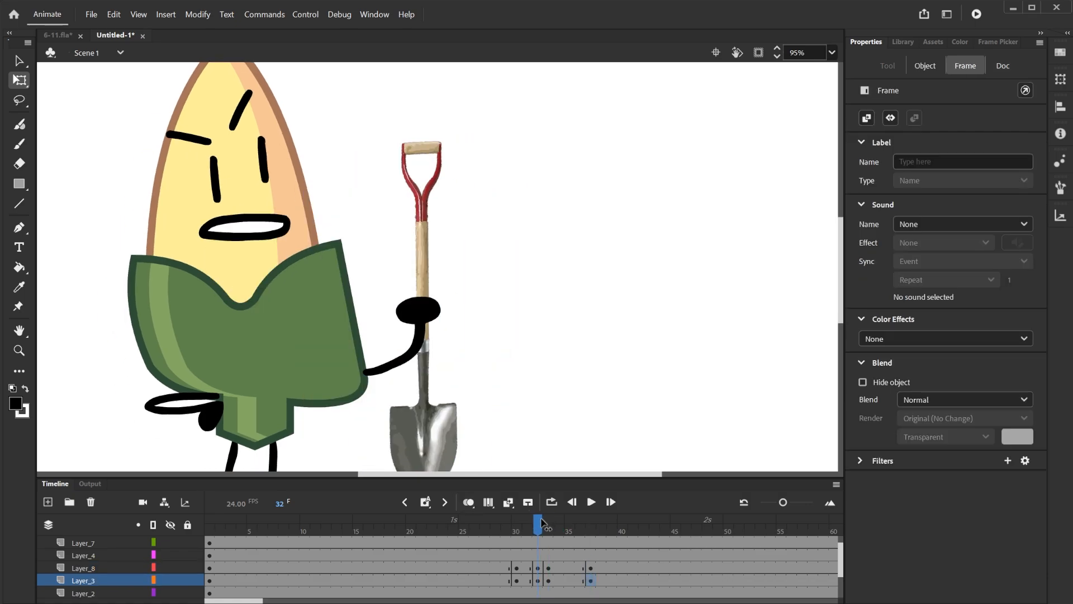
left_click_drag(541, 523, 552, 579)
left_click(550, 576)
Step: On frame 33, pull the shovel closer and rotate and stretch the straight arm to about 177 by 144
mouse_move(558, 527)
left_mouse_down()
mouse_move(591, 537)
mouse_move(550, 533)
left_mouse_up()
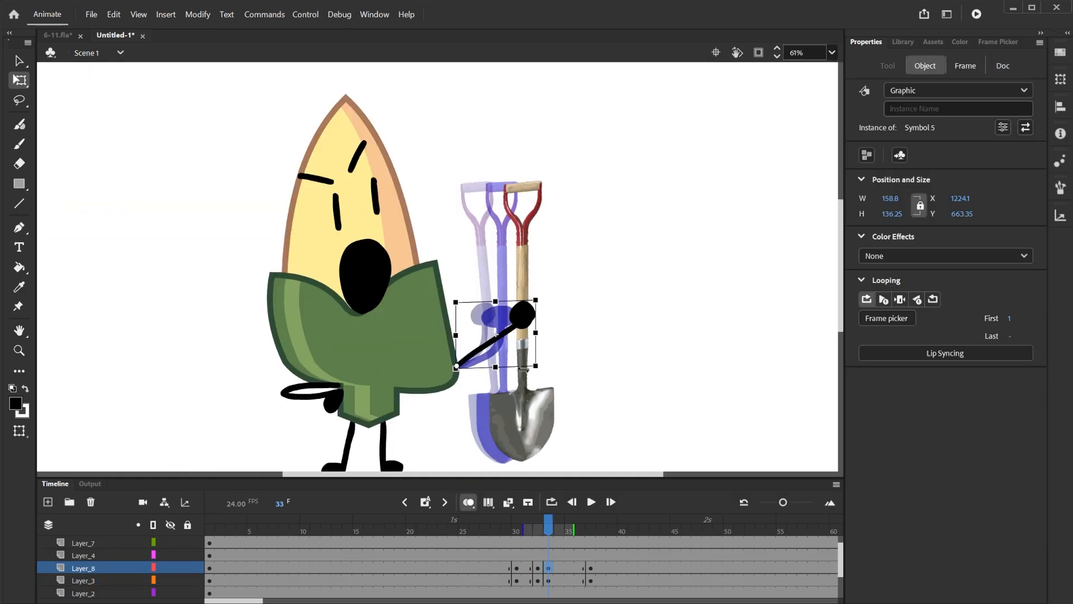
scroll(521, 368, "up", 3)
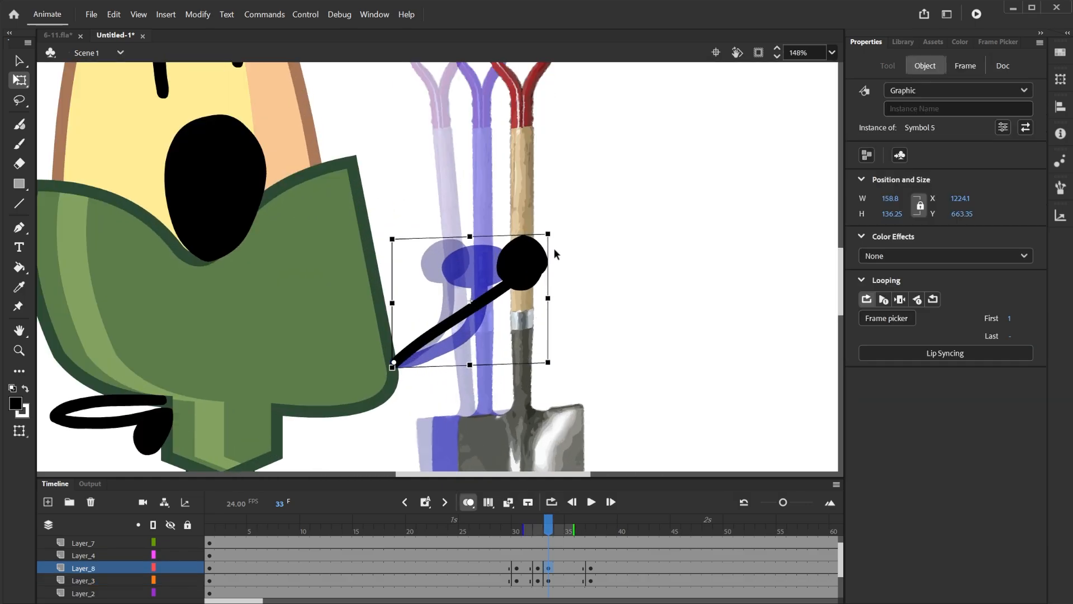
left_click_drag(554, 244, 551, 290)
scroll(560, 340, "down", 3)
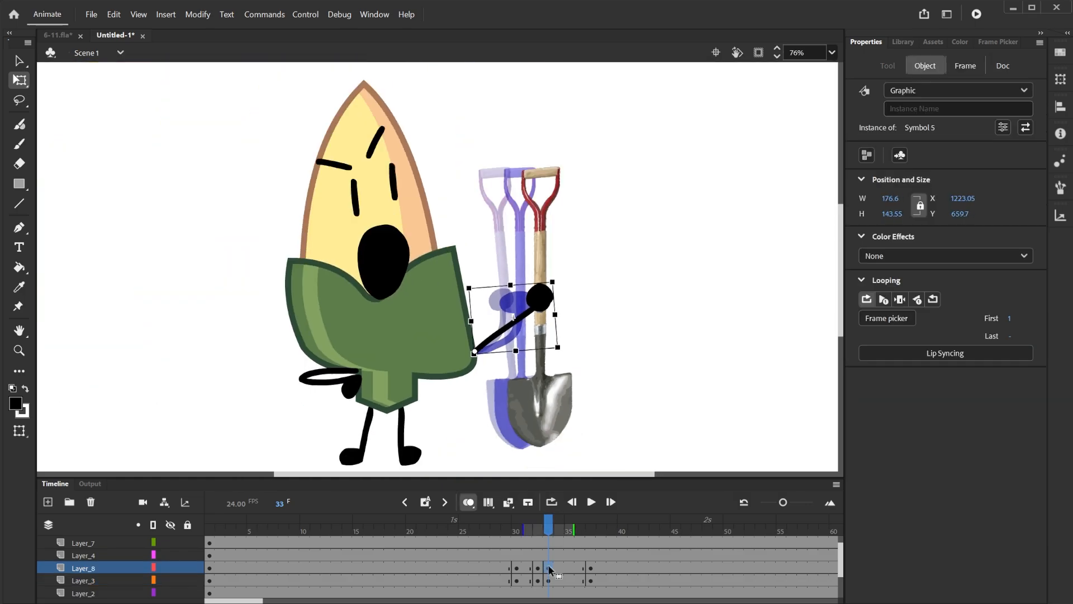
Step: Apply classic tweens to the arm and shovel, Quart Ease-Out from frame 33 and Cubic Ease-In from frame 30
left_click(548, 581)
key("F4")
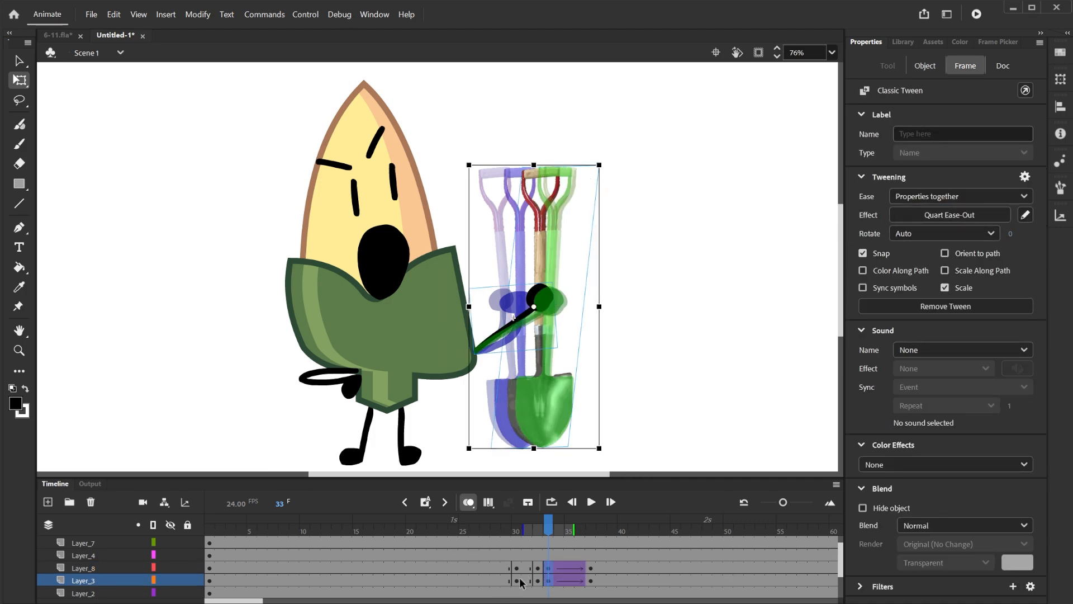
left_click(519, 581)
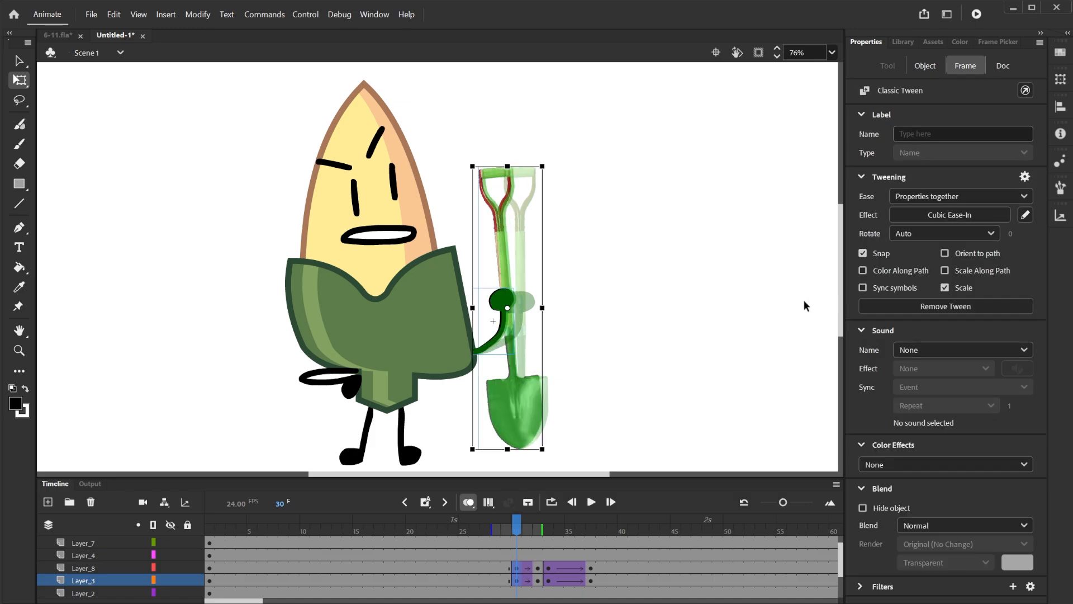
left_click_drag(570, 330, 530, 378)
left_click(468, 503)
scroll(488, 405, "down", 3)
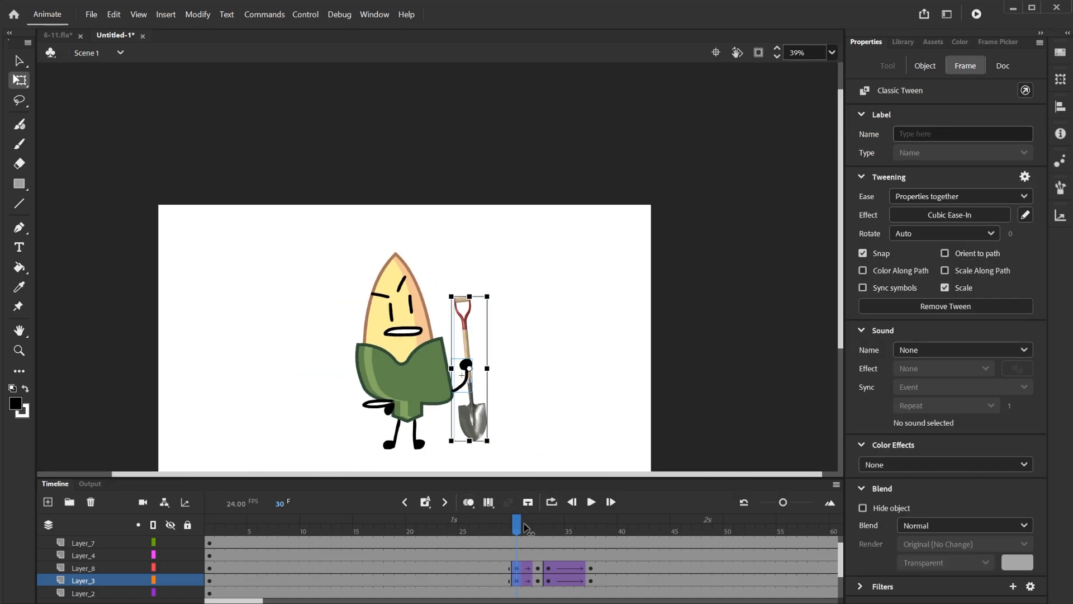
Step: Scrub through the frames around the tweens up to frame 37 to review the arm and shovel swing
left_click_drag(526, 527, 505, 536)
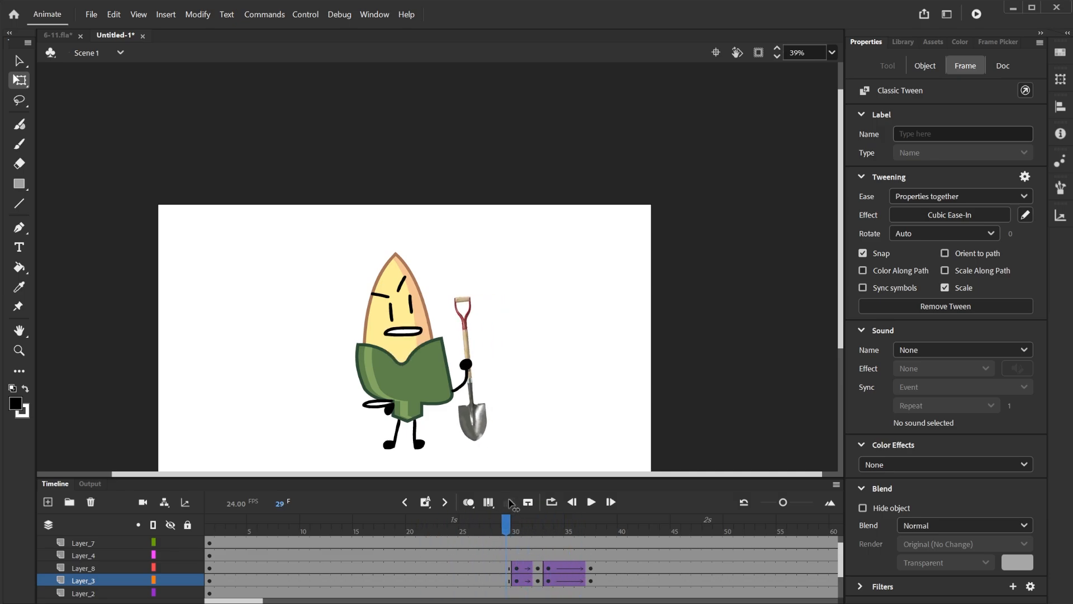
left_click_drag(508, 500, 473, 491)
left_click_drag(443, 369, 447, 318)
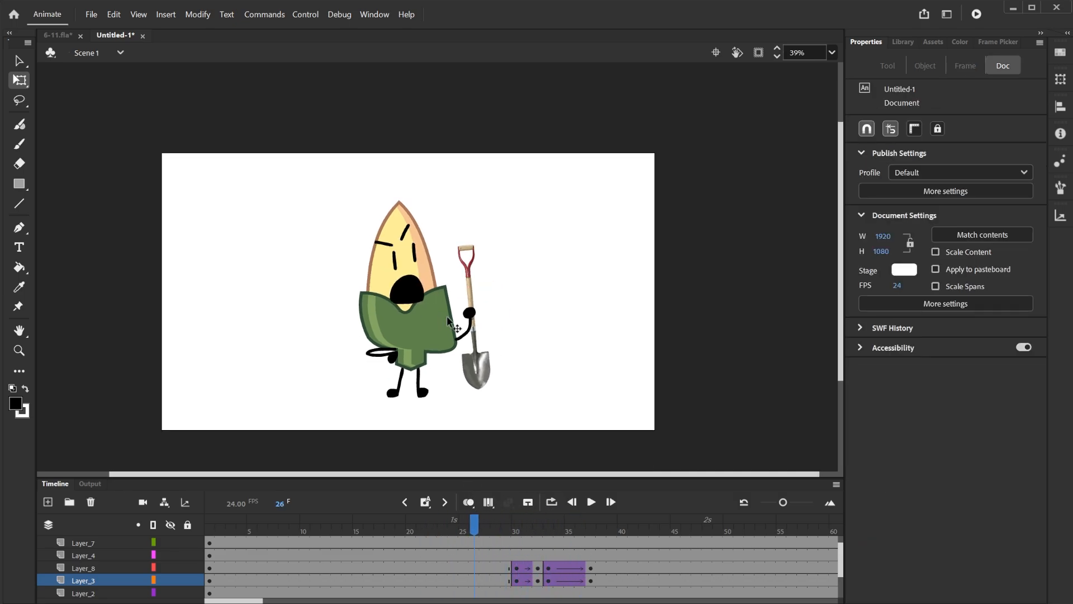
scroll(447, 322, "up", 5)
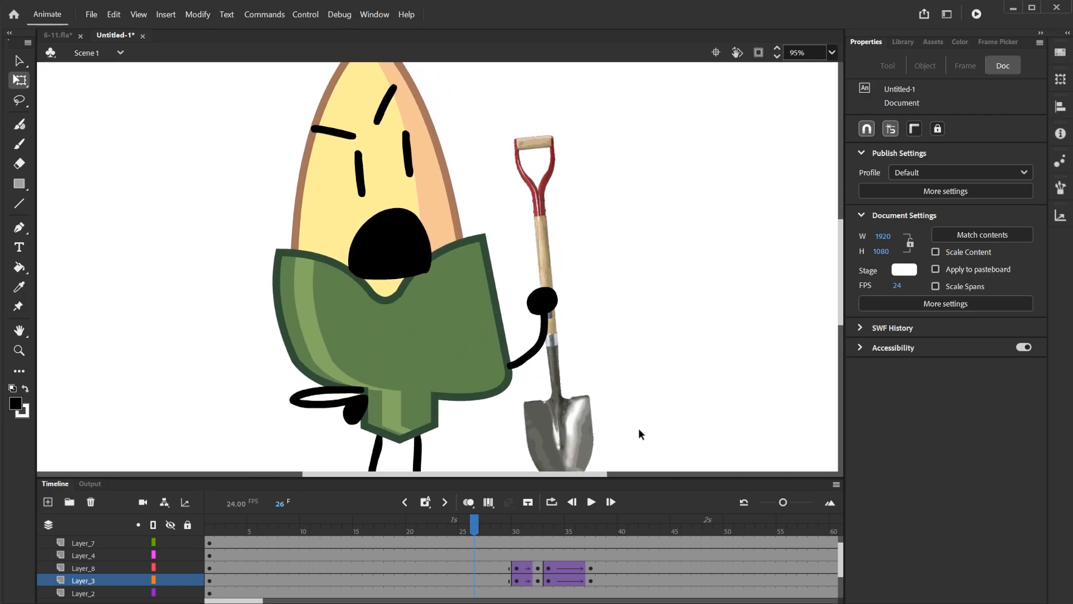
left_click_drag(509, 520, 590, 568)
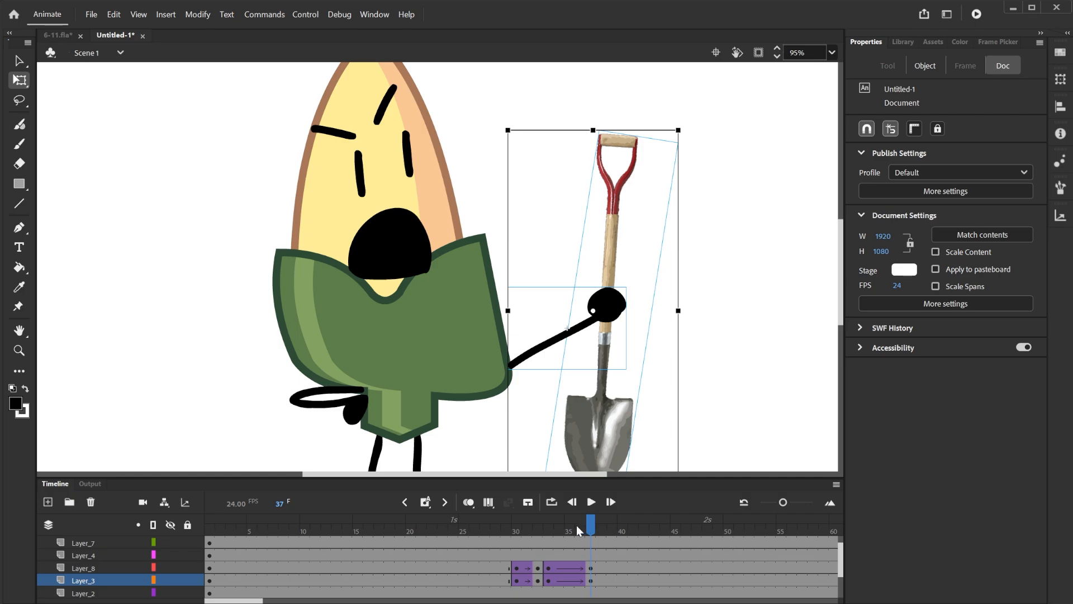
left_click_drag(564, 523, 456, 506)
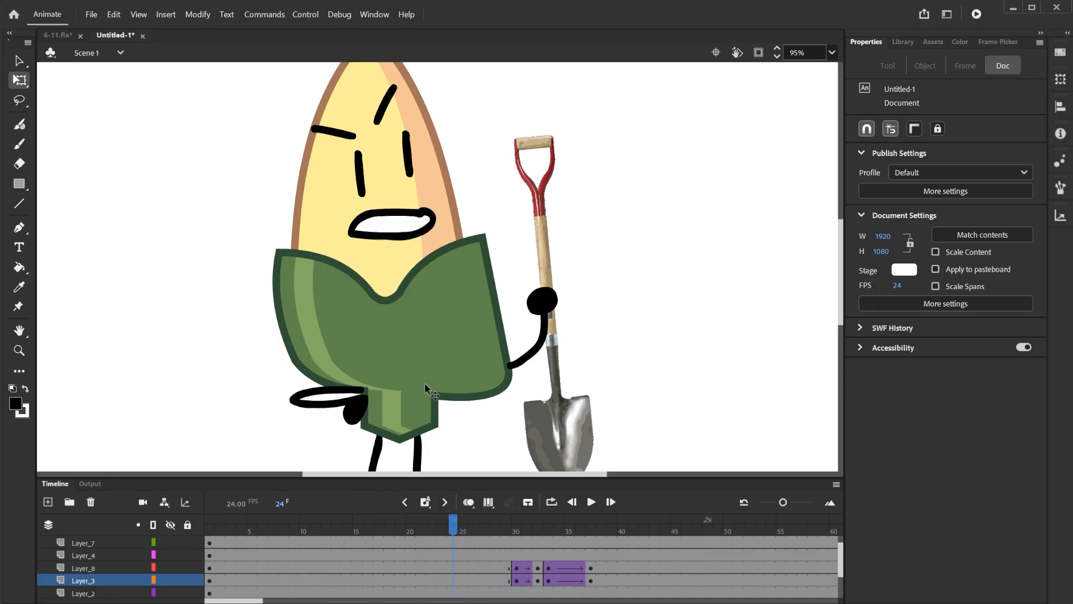
Step: Set the mouth on frame 24 to its symbol's frame 12 with a new keyframe, using the Single Frame looping mode
left_click(390, 237)
left_click(989, 45)
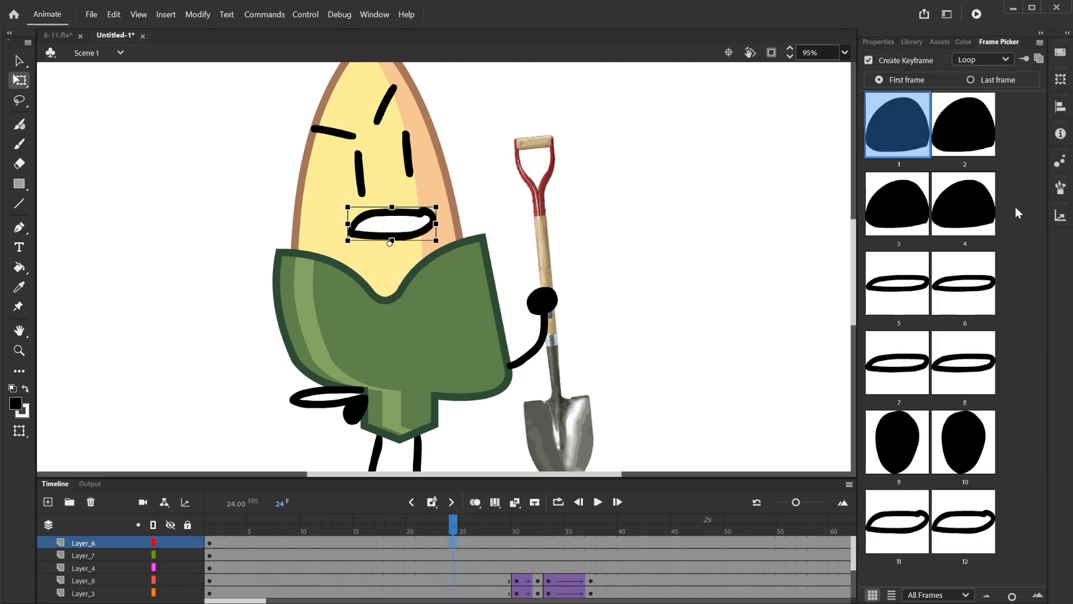
left_click(963, 514)
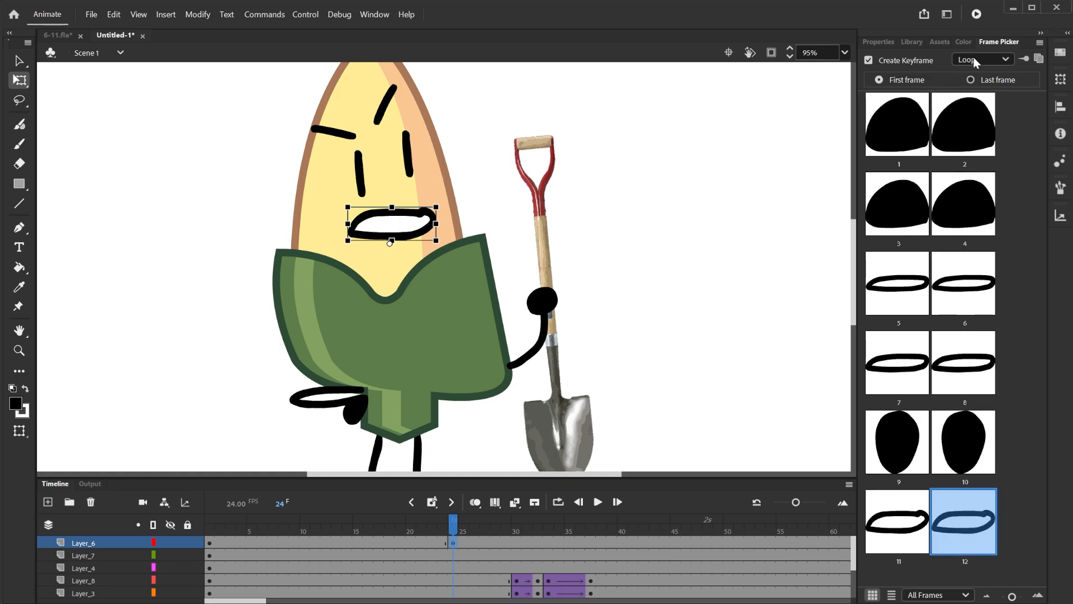
left_click(987, 104)
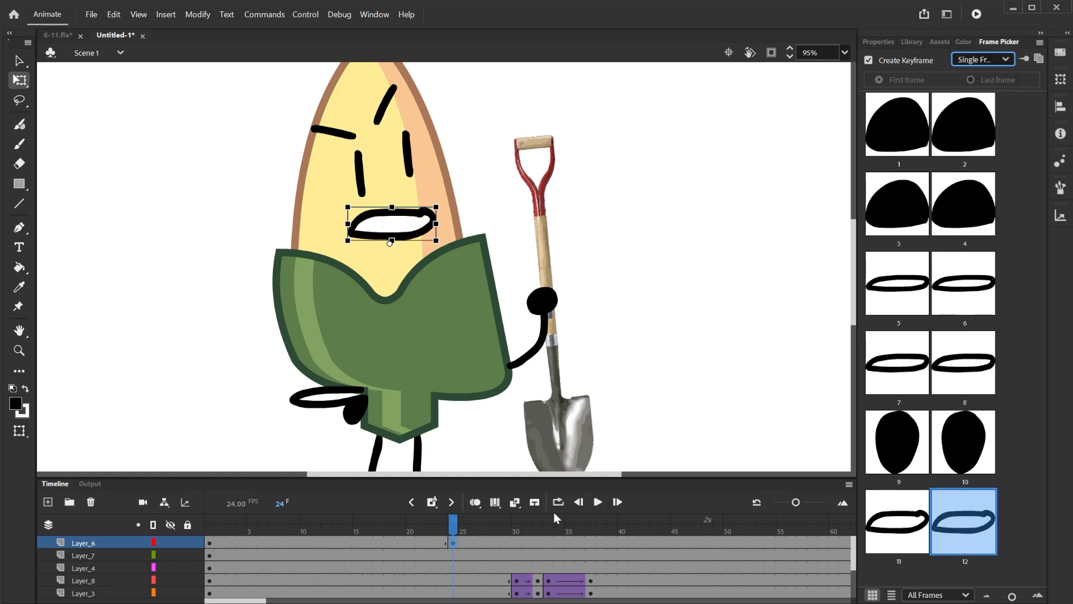
Step: Set the mouth on frame 33 to its symbol's frame 1 with a new keyframe, using the Loop mode
left_click_drag(452, 534, 549, 545)
left_click(550, 544)
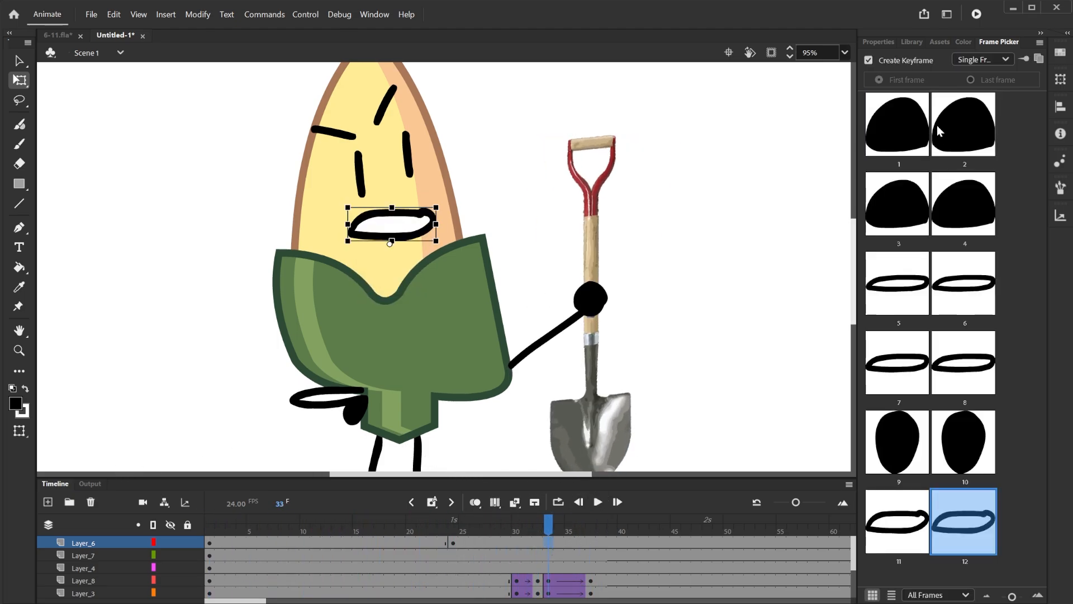
left_click(925, 125)
left_click(980, 75)
left_click_drag(590, 395, 585, 480)
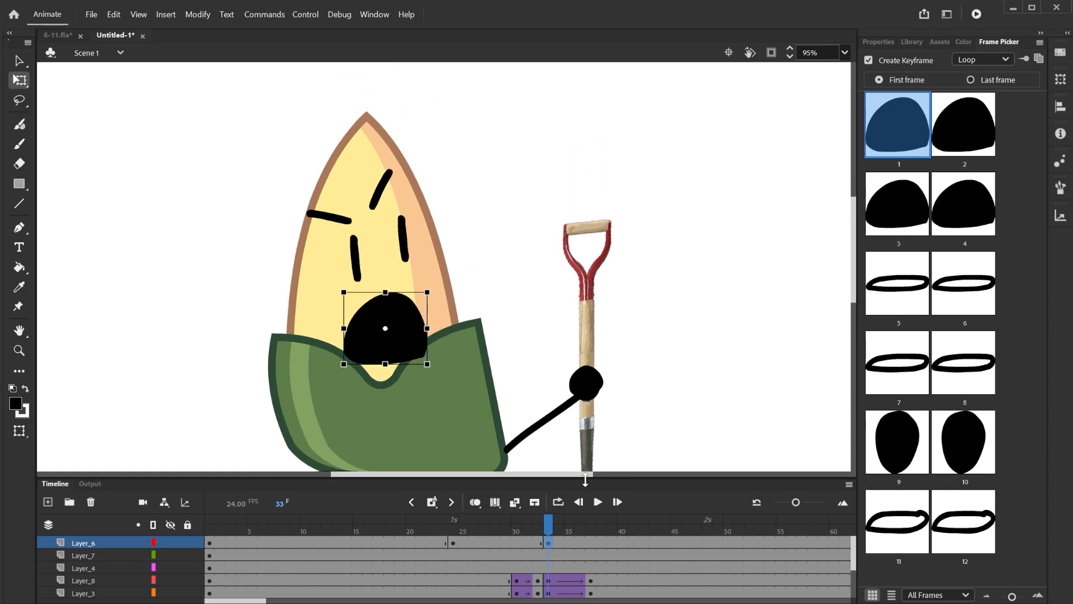
Step: Set the mouth on frame 67 to its symbol's frame 11 with a new keyframe, using the Single Frame looping mode
left_click_drag(550, 526, 753, 555)
left_click(751, 542)
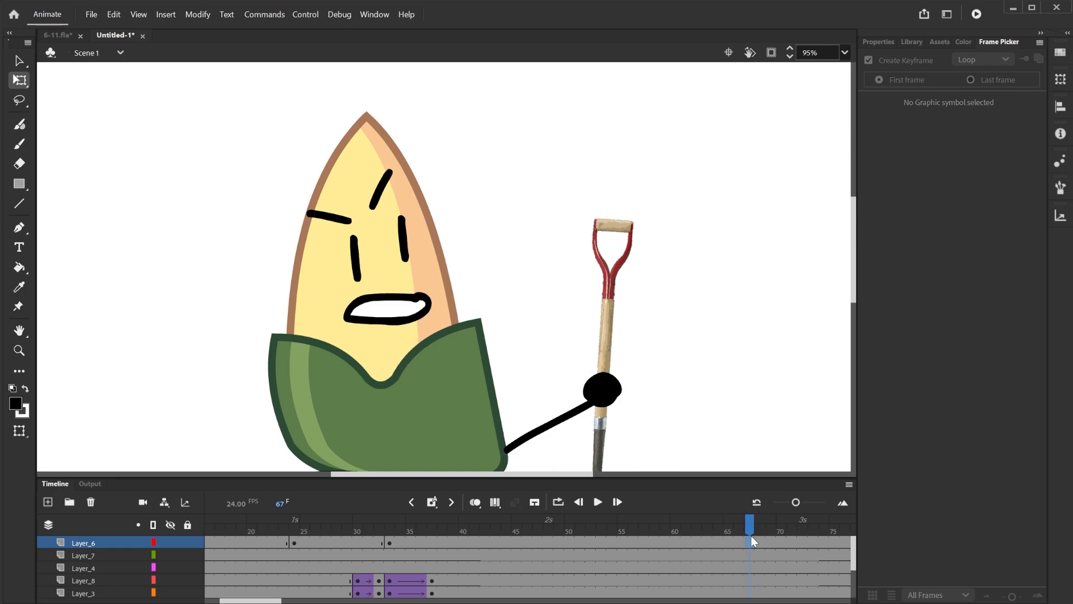
left_click(920, 517)
left_click(974, 63)
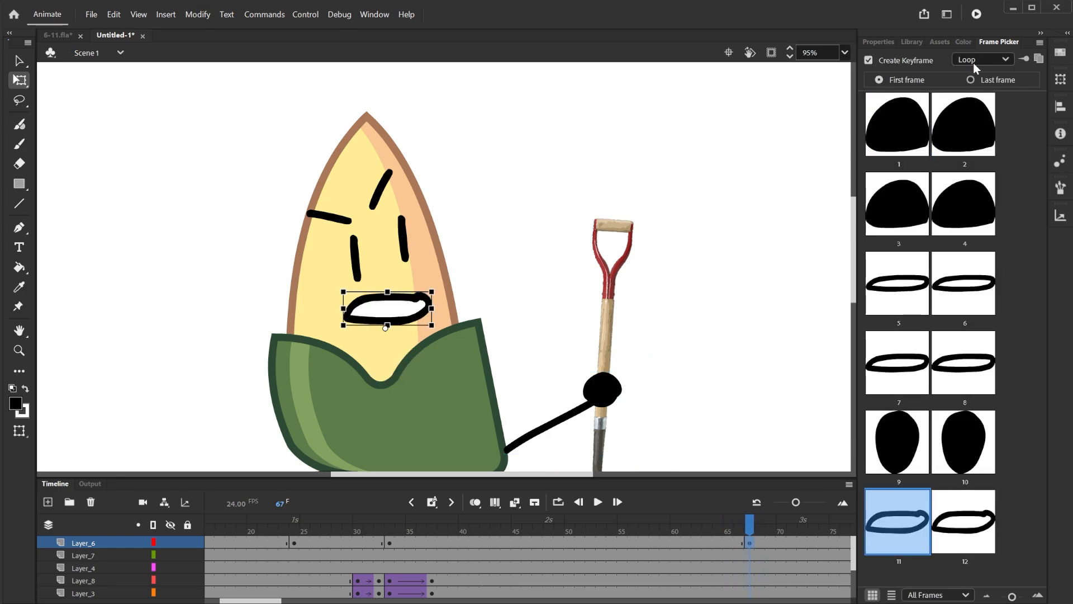
left_click(971, 109)
scroll(480, 447, "down", 2)
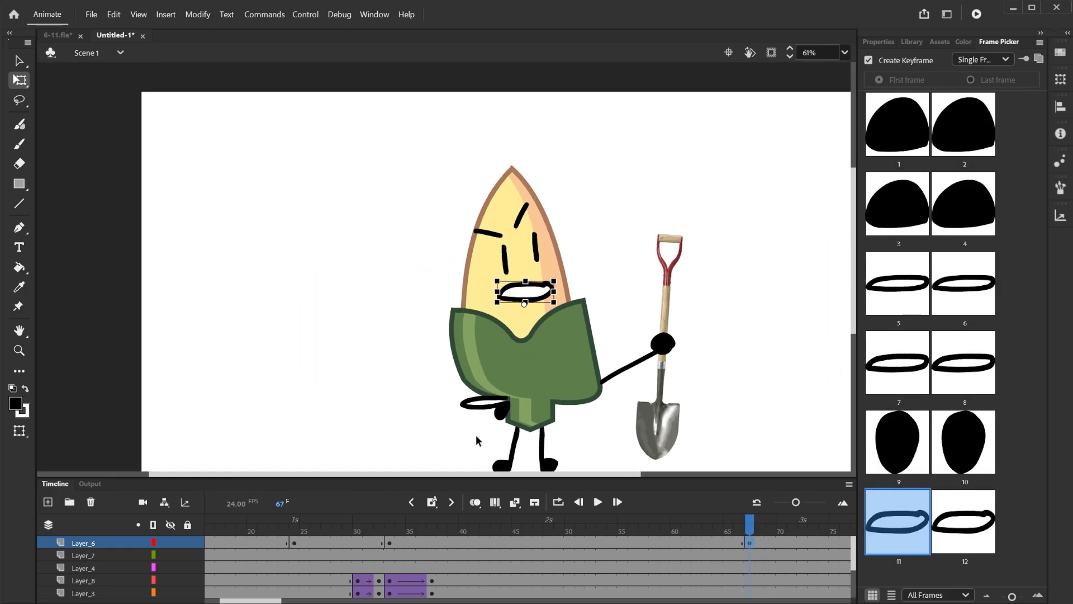
Step: Examine the character's eyes and brows on frame 1 and scrub through the frames up to the arm swing
left_click_drag(430, 526, 347, 524)
left_click_drag(345, 481, 120, 564)
left_click(121, 567)
scroll(503, 257, "up", 3)
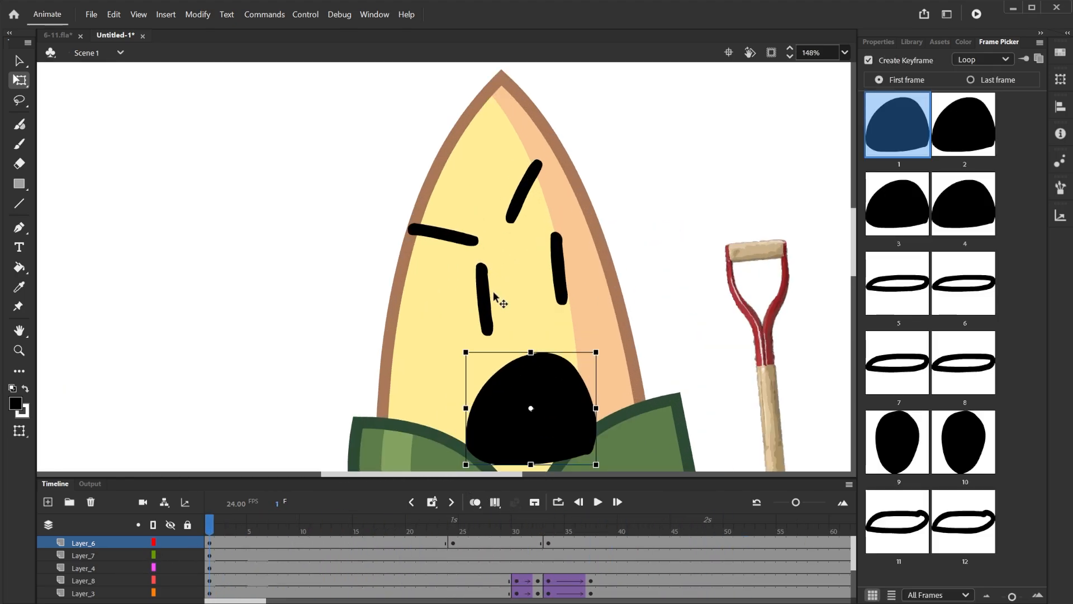
left_click(563, 279, "shift")
scroll(562, 277, "down", 3)
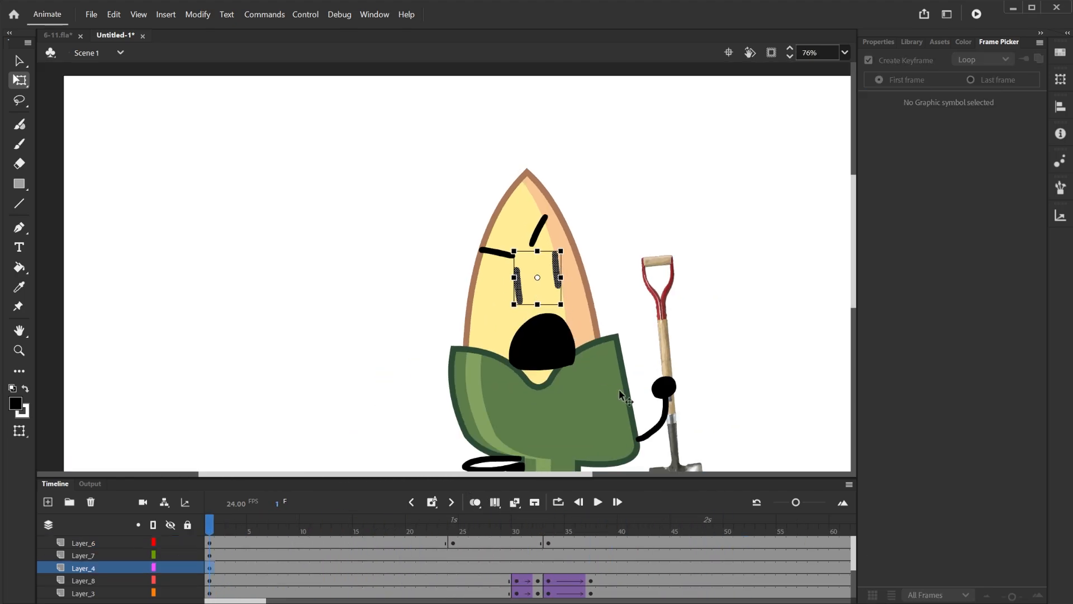
left_click_drag(623, 395, 416, 349)
left_click(583, 525)
left_click_drag(583, 526, 211, 529)
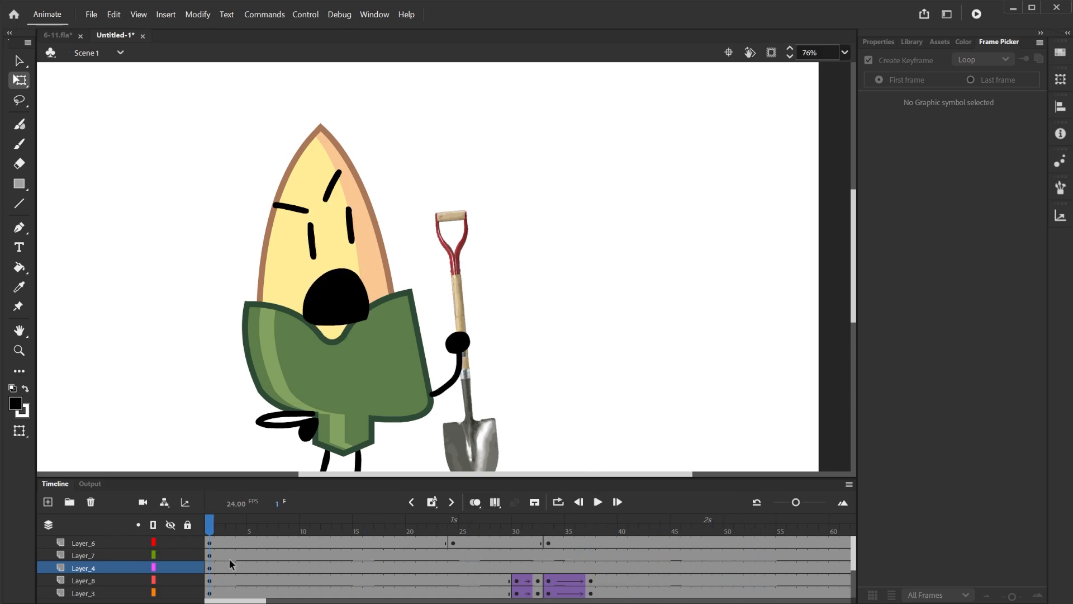
Step: Move both eyebrows on frame 1 from the eyes' layer to a new layer above it, pasted in place
left_click(210, 568)
scroll(293, 221, "up", 3)
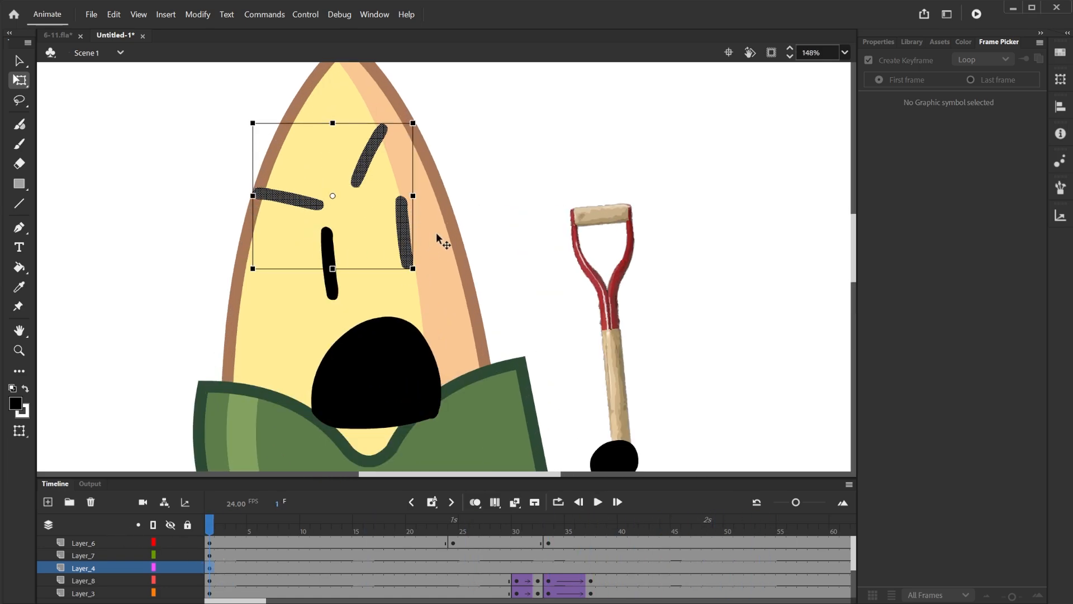
key("Delete")
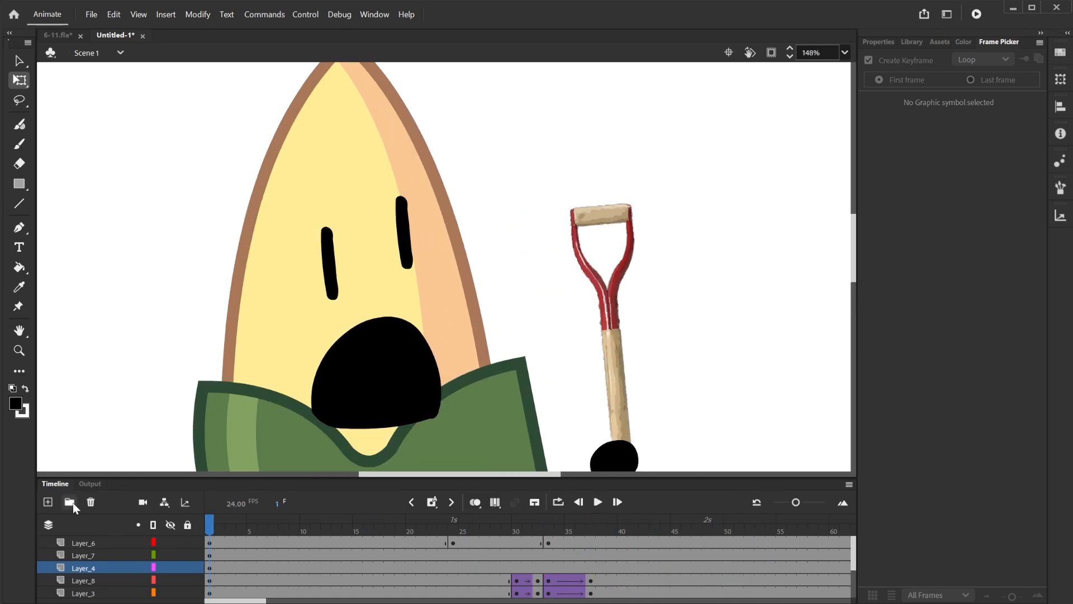
left_click(48, 502)
key("ctrl+shift+v")
Step: On frame 33, add keyframes for the eyes and brows and redraw them as oval eyes under arched brows, with onion skinning on
mouse_move(212, 525)
left_mouse_down()
mouse_move(1047, 468)
mouse_move(267, 573)
mouse_move(358, 583)
mouse_move(636, 566)
mouse_move(404, 569)
left_mouse_up()
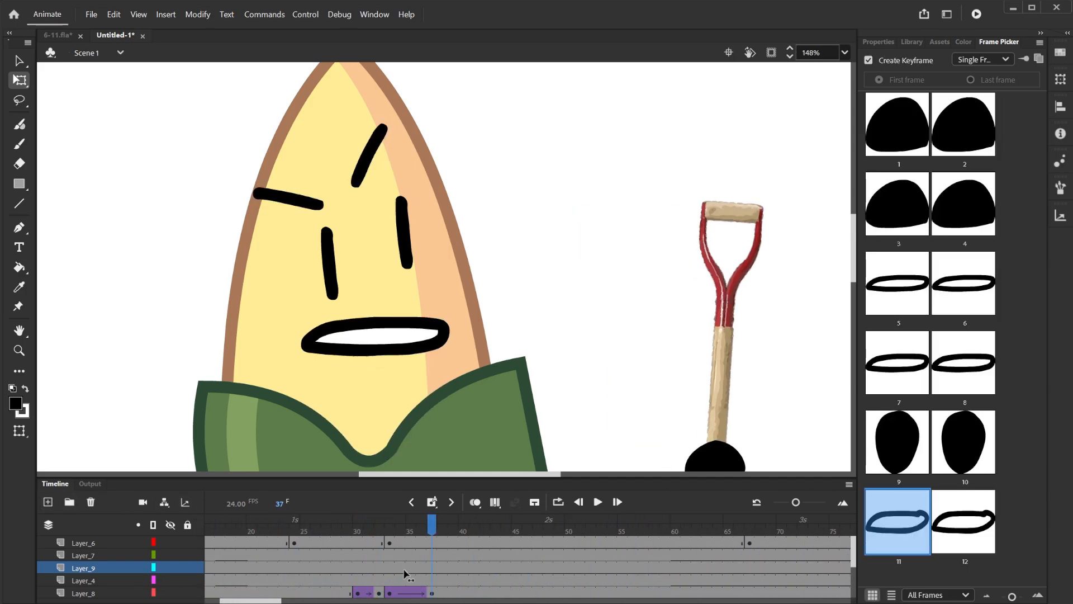
left_click(389, 557)
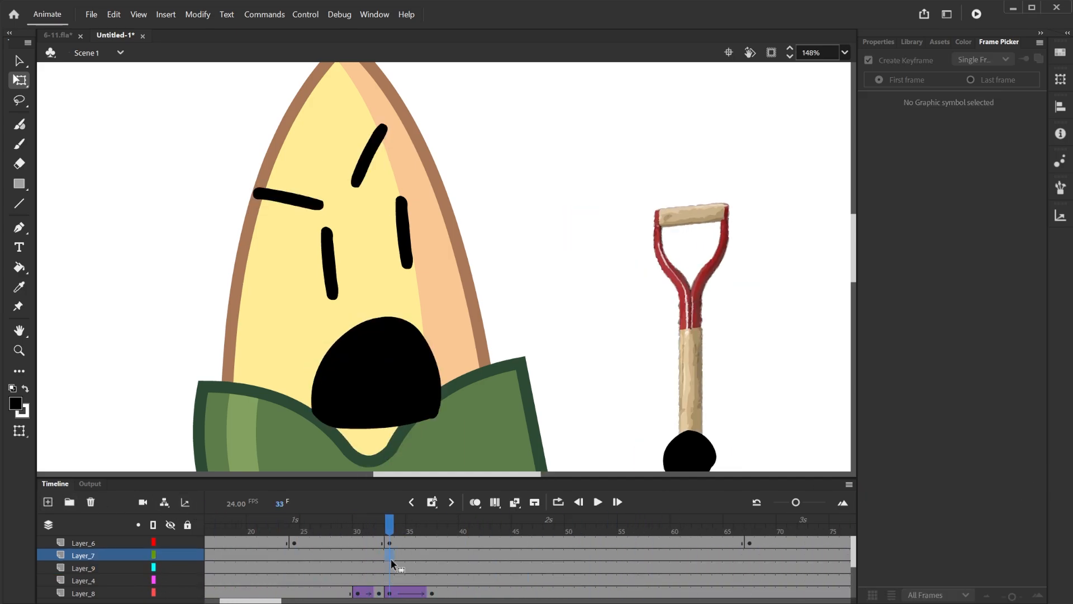
left_click(393, 564)
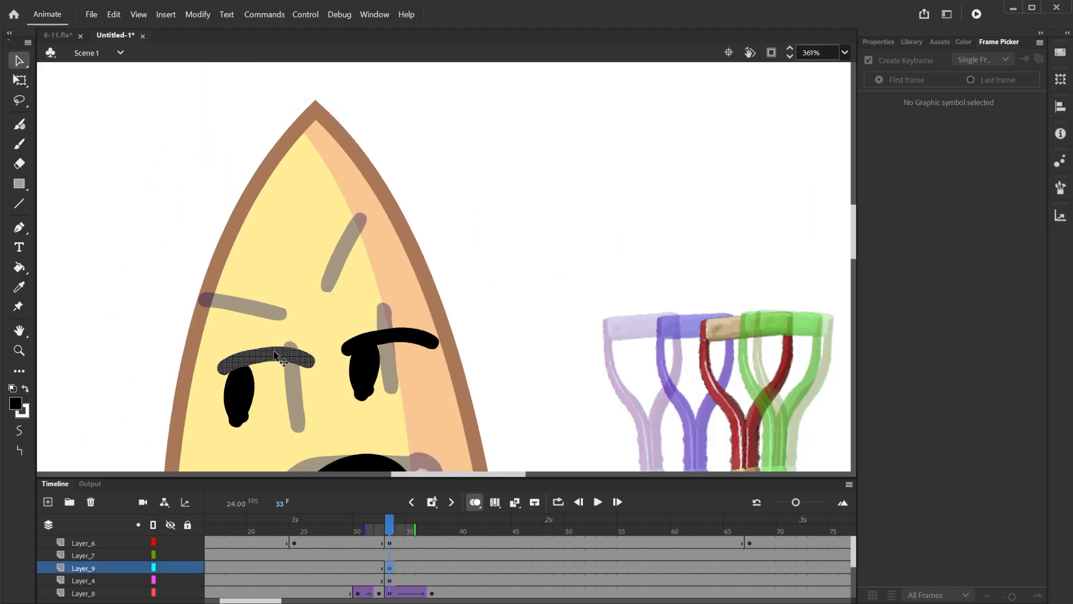
scroll(261, 302, "down", 1)
left_click_drag(331, 341, 351, 281)
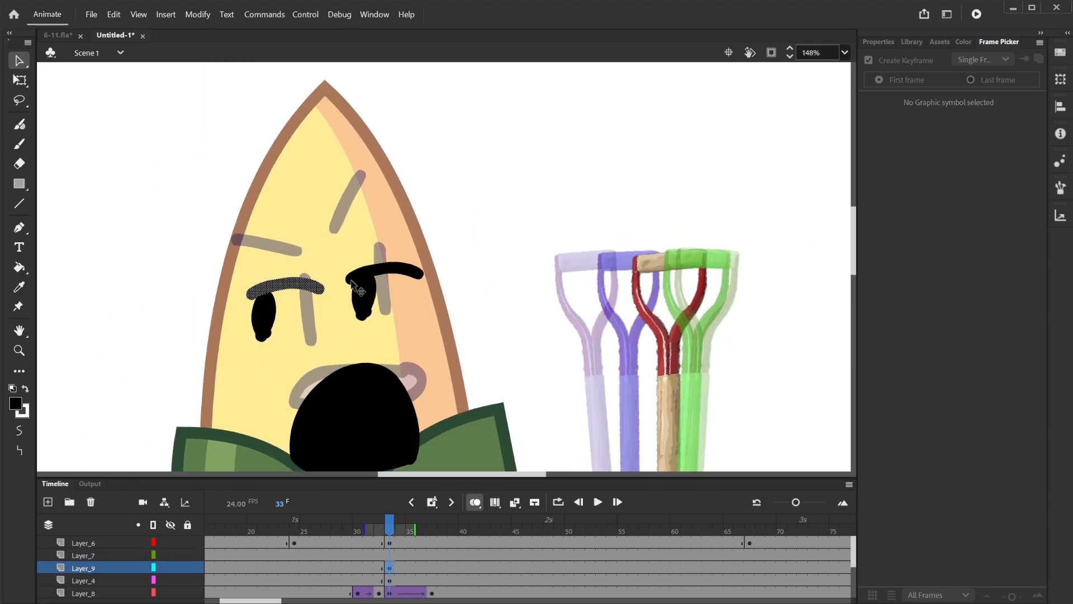
left_click(309, 317)
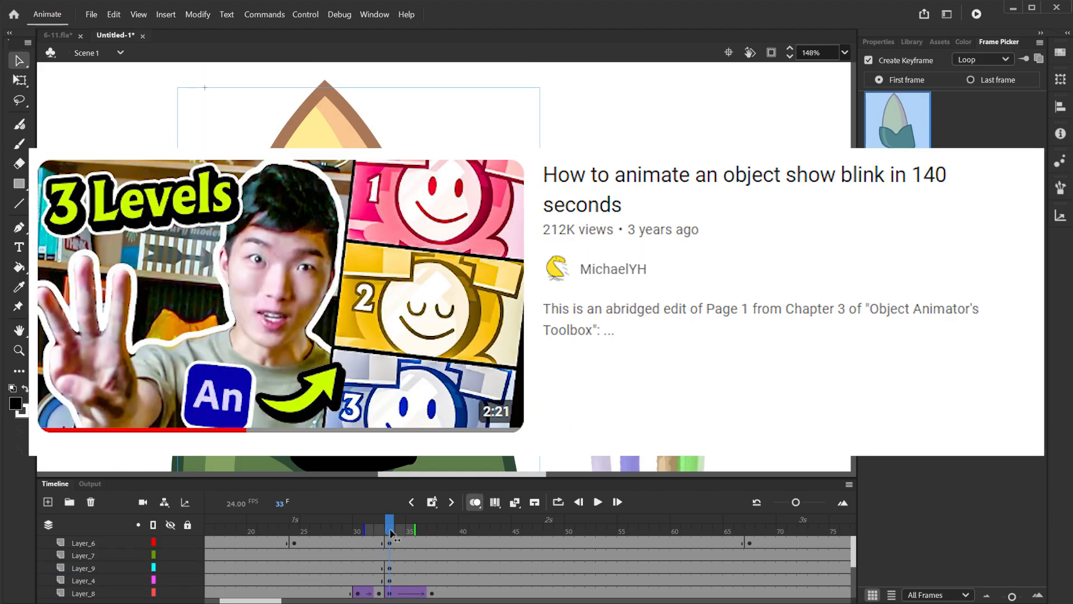
Step: Build a blink before frame 33: lowered eyes and brows on frame 30, closed-eye lines from frame 31, and no brows on frames 31 and 32
left_click(390, 535)
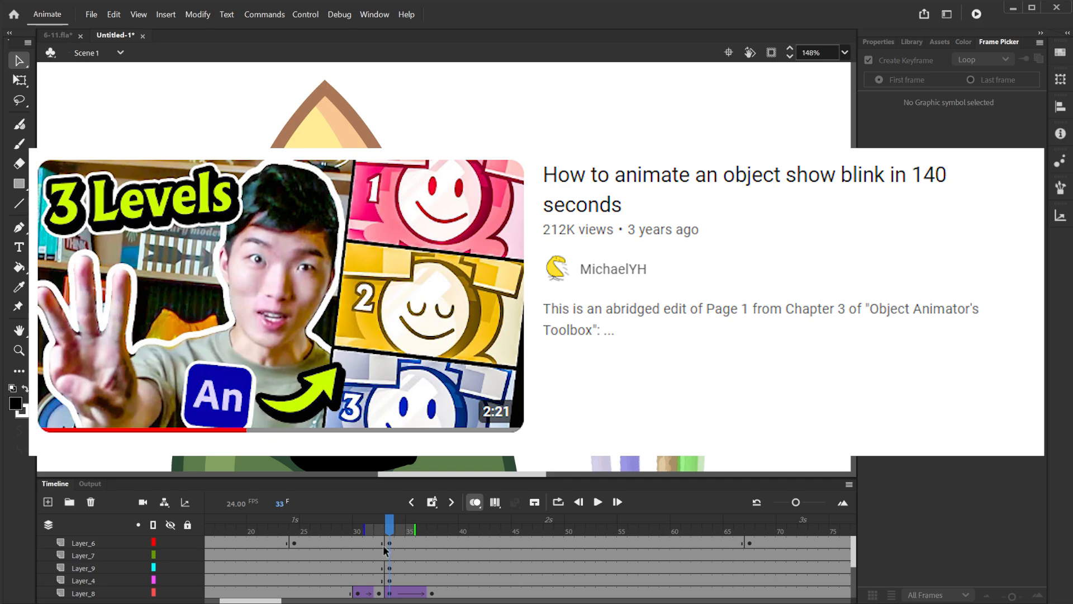
left_click(378, 567)
left_click(370, 568)
left_click(381, 568)
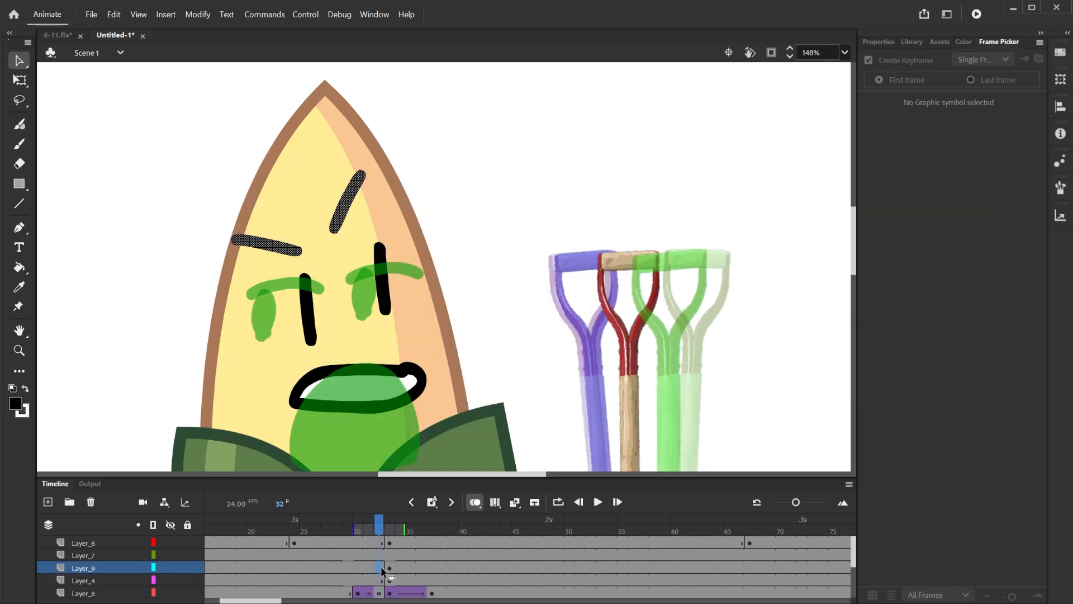
left_click_drag(371, 568, 369, 578)
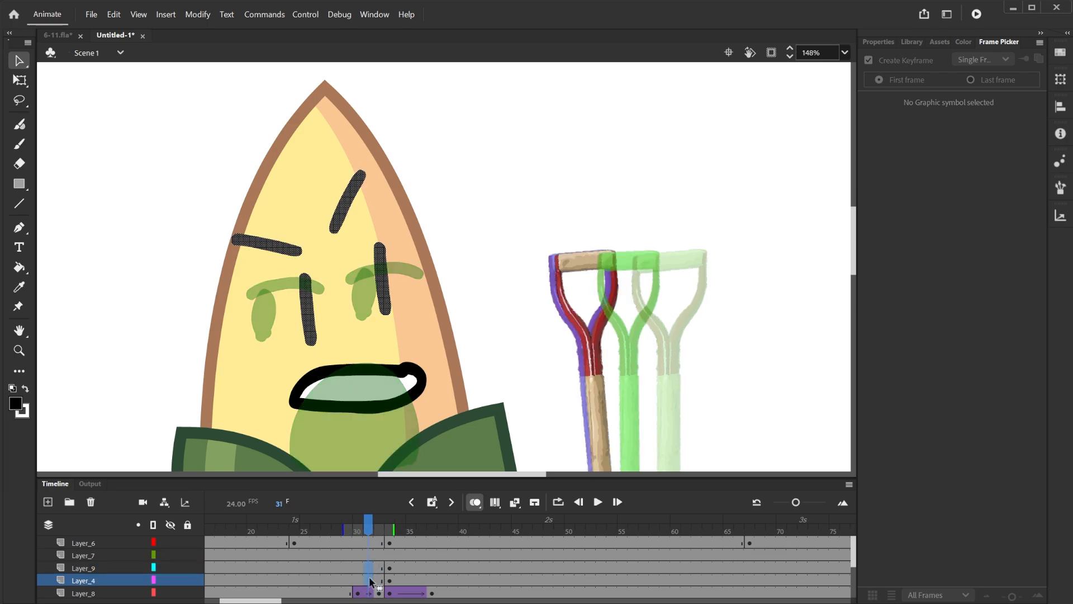
key("F7")
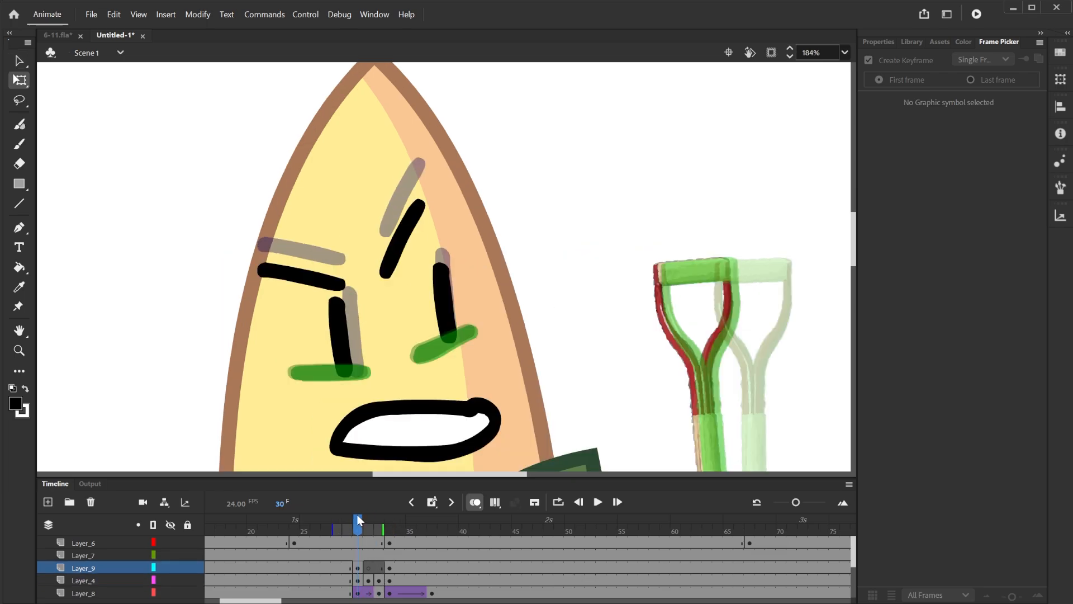
Step: Turn off onion skinning and add keyframes to the eye and brow layers on frames 37 and 26
mouse_move(360, 518)
left_mouse_down()
mouse_move(379, 537)
mouse_move(357, 531)
mouse_move(423, 531)
mouse_move(434, 569)
mouse_move(432, 580)
mouse_move(423, 576)
left_mouse_up()
left_click(476, 502)
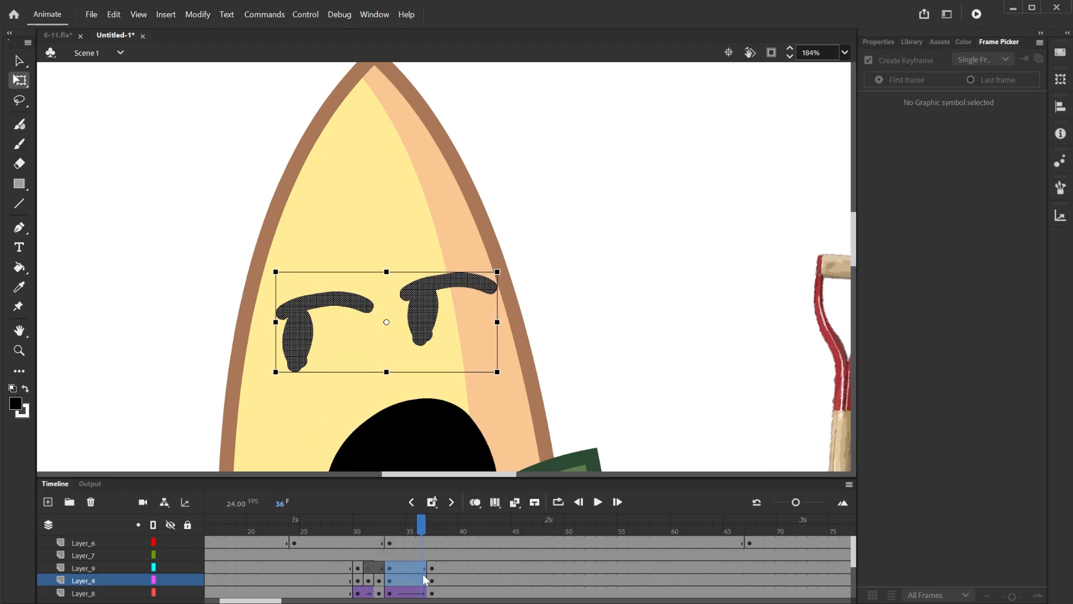
left_click(408, 568)
left_click_drag(313, 566, 315, 579)
left_click(424, 505)
Step: With onion skinning on, squash both eyes on frame 33 downward from their tops and skew them slightly
left_click(357, 526)
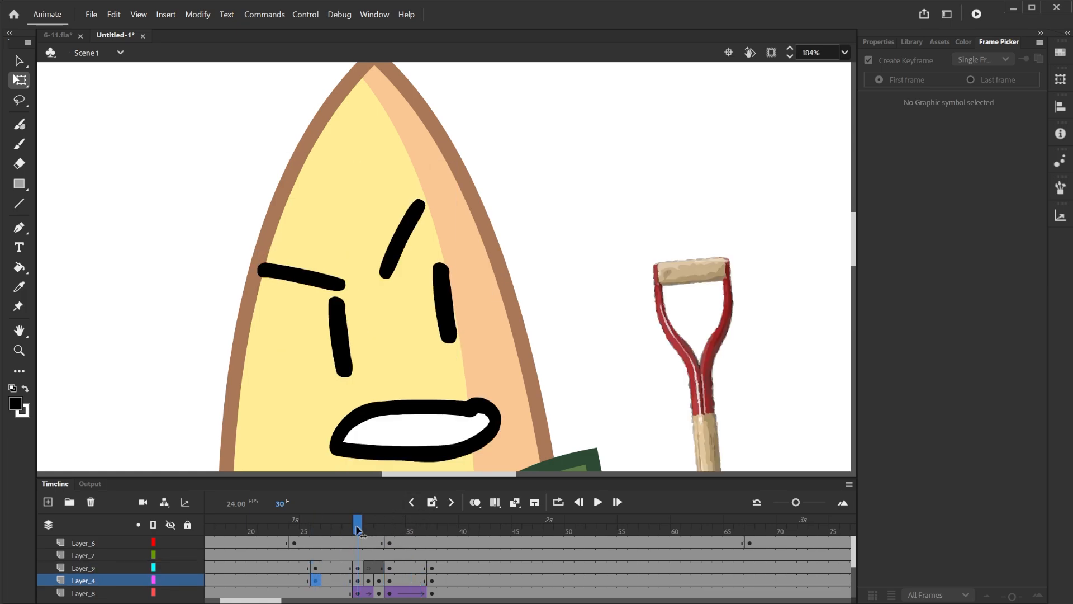
left_click_drag(361, 531, 389, 528)
left_click(475, 501)
scroll(414, 324, "up", 3)
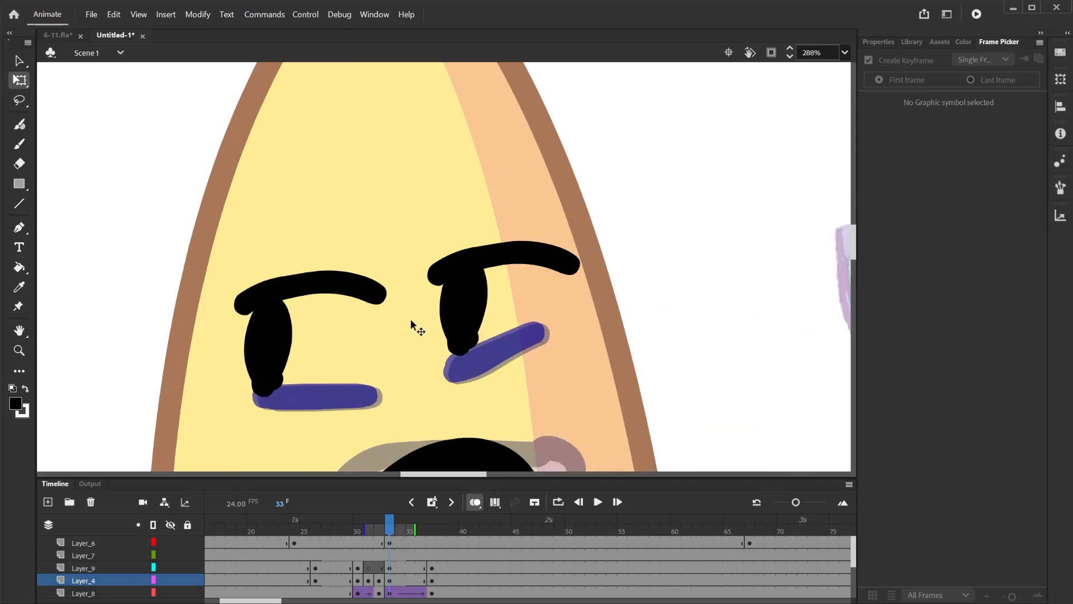
left_click(469, 336)
left_click(281, 350, "shift")
left_click_drag(366, 249, 366, 286)
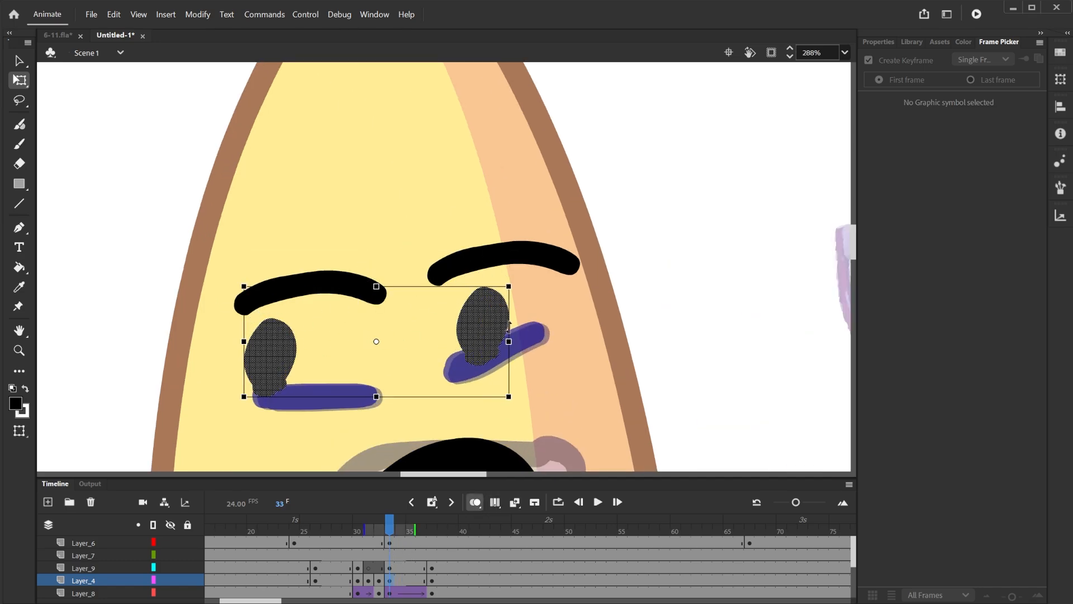
left_click_drag(509, 326, 509, 331)
Step: Lower both eyebrows on frame 33 onto the squashed eyes and turn off onion skinning
left_click(699, 287)
left_click_drag(455, 265, 454, 305)
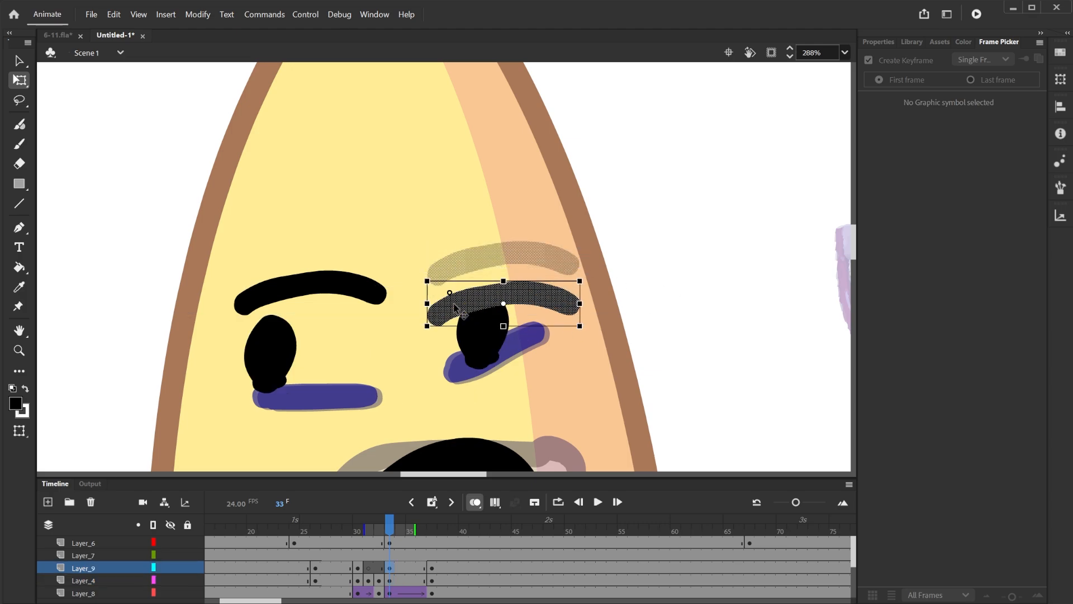
left_click_drag(337, 282, 337, 314)
scroll(368, 337, "down", 3)
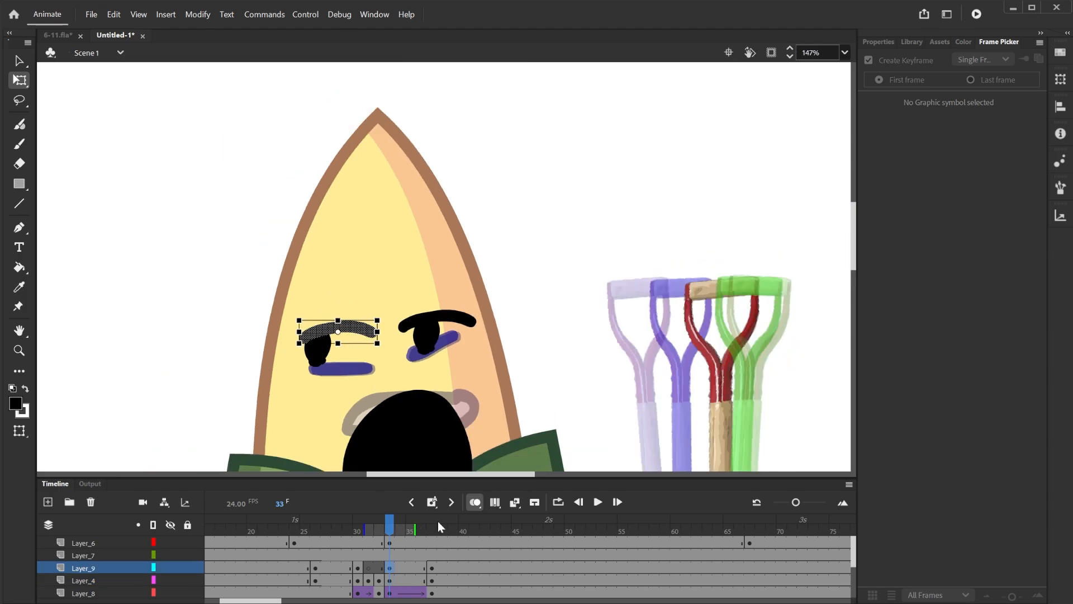
left_click(474, 502)
Step: Apply shape tweens to the eye and brow layers from frames 26 and 33, with Cubic Ease-Out on the frame 33 tween
left_click_drag(390, 524, 338, 580)
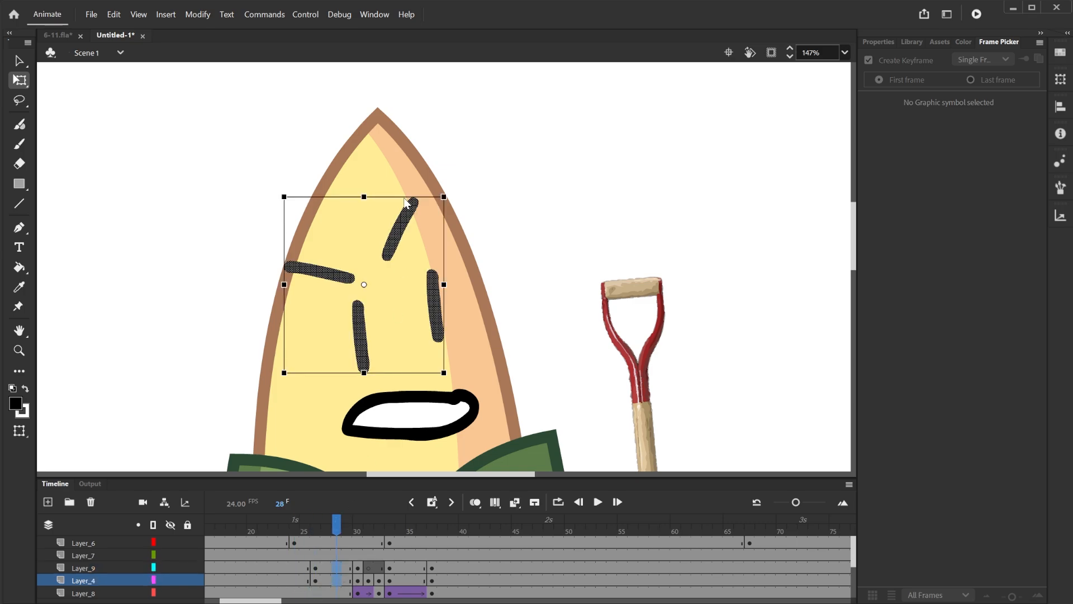
key("F3")
left_click(890, 39)
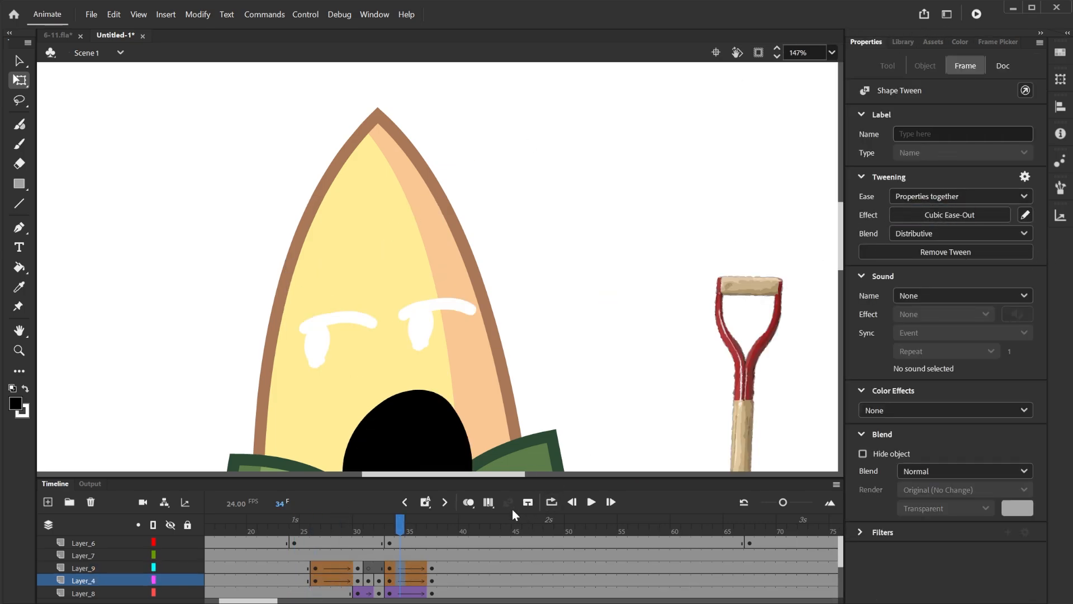
Step: Scrub and play the frames from 27 onward to review the tweened blink together with the arm swing
left_click_drag(400, 522, 326, 517)
key("ctrl+equal")
scroll(411, 375, "down", 5)
scroll(417, 245, "down", 3)
scroll(416, 244, "right", 2)
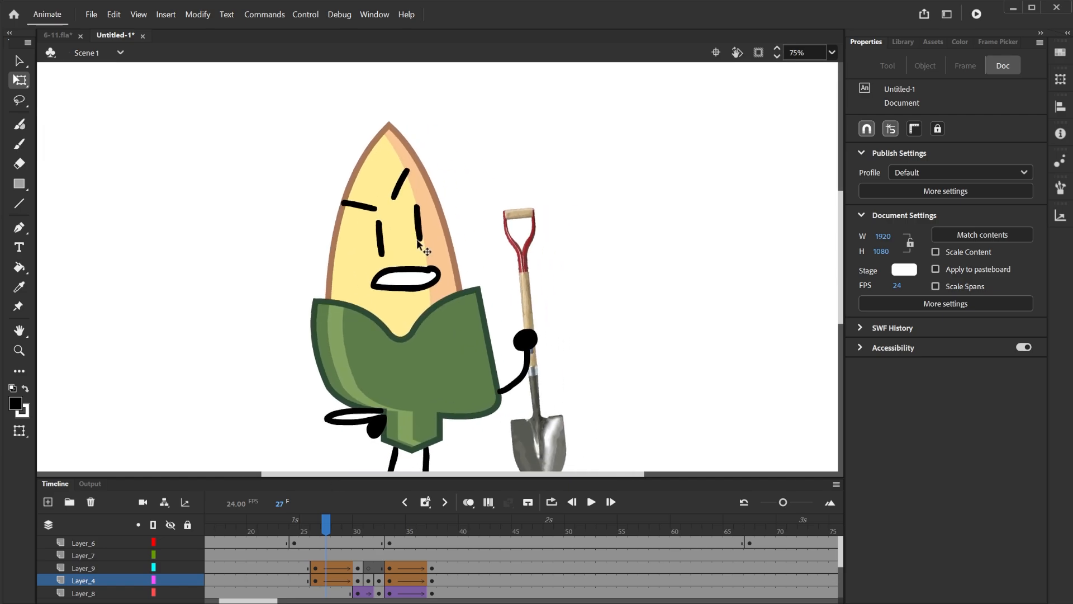
scroll(418, 246, "down", 3)
left_click_drag(326, 517, 407, 512)
key("Return")
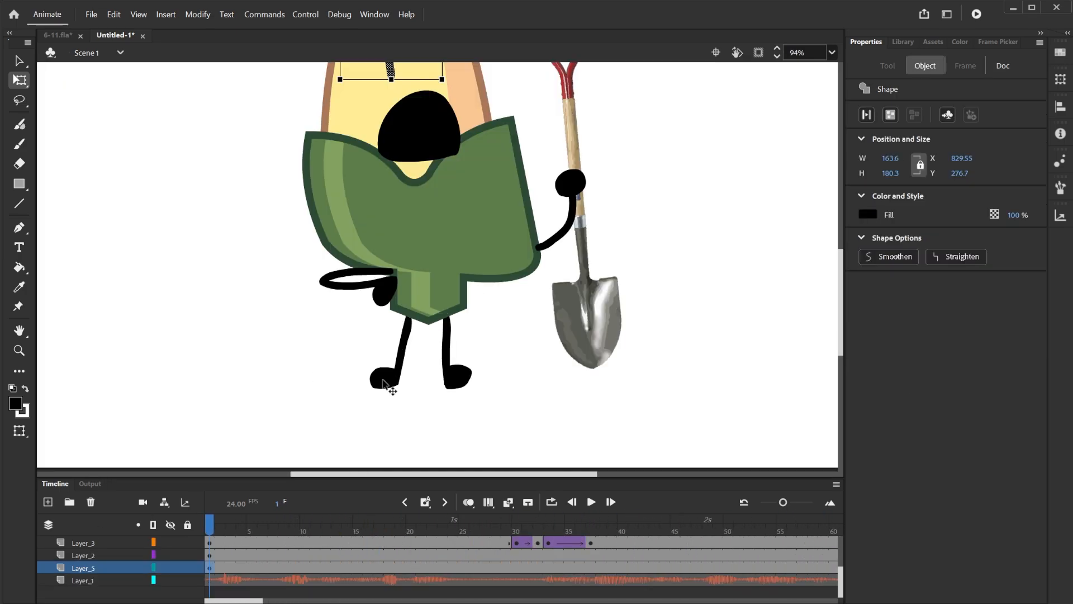
Step: Convert all frames from 1 to 81 of the layers above the legs into one graphic symbol and put its pivot at the stem's base
left_click(391, 385)
scroll(338, 390, "right", 3)
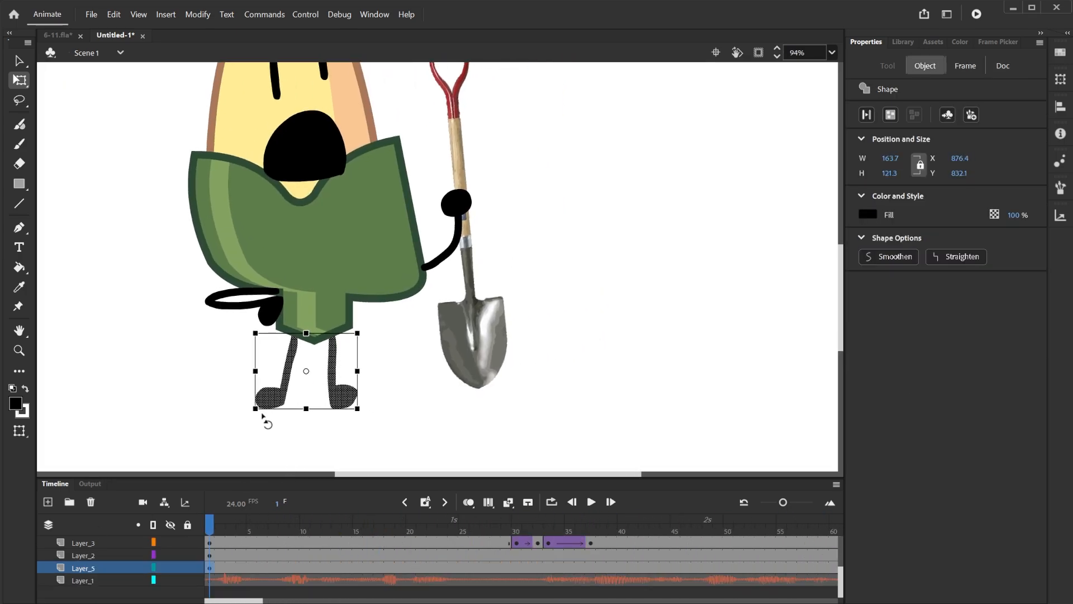
scroll(262, 415, "up", 3)
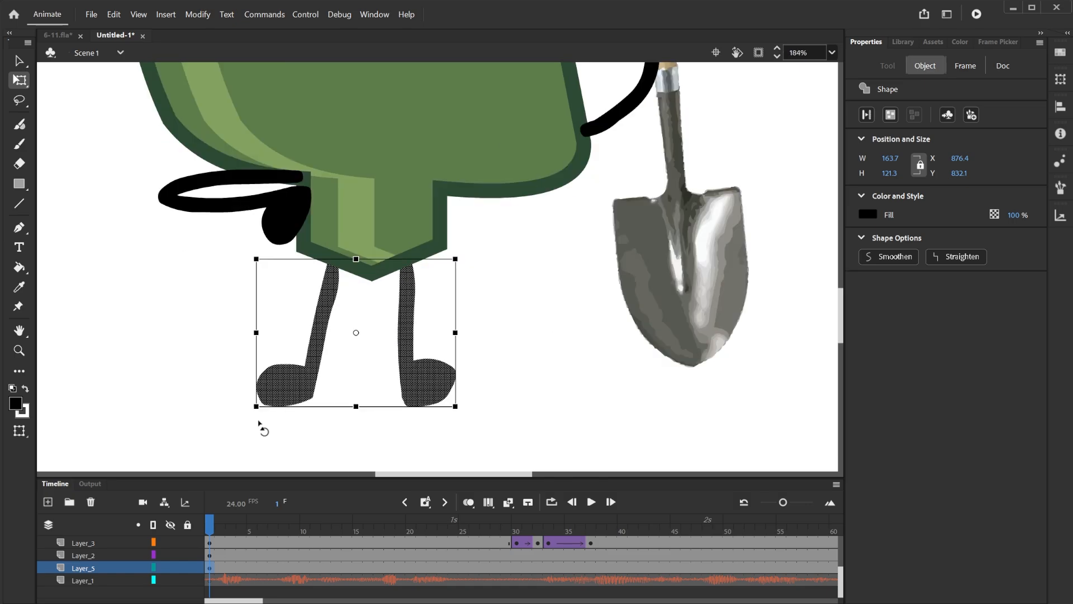
left_click(209, 555)
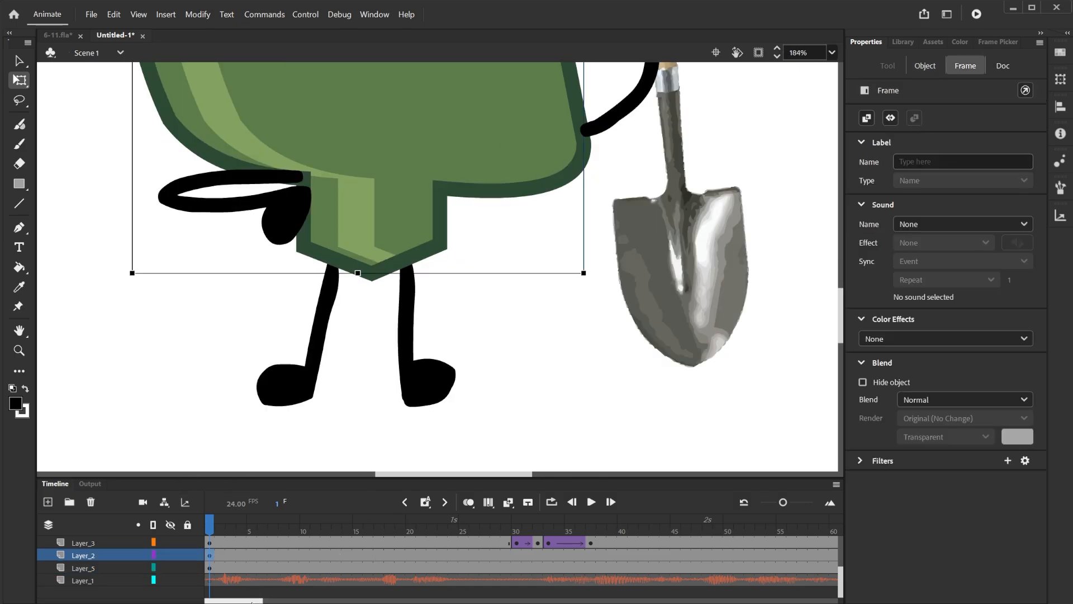
scroll(390, 552, "right", 10)
scroll(330, 556, "left", 5)
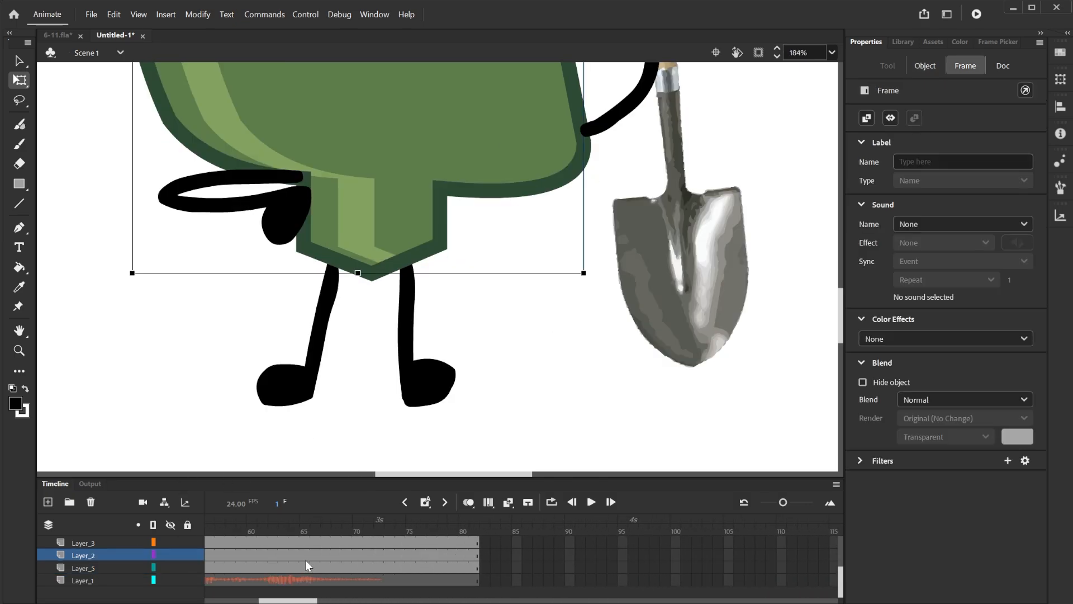
scroll(415, 548, "up", 3)
left_click(475, 544, "shift")
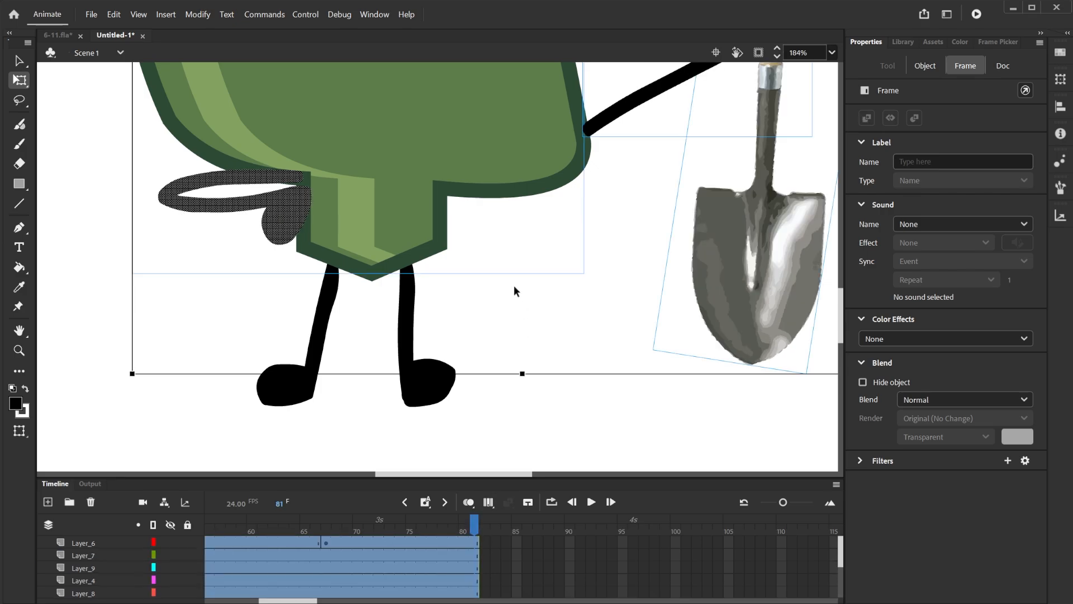
scroll(515, 285, "down", 6)
left_click_drag(500, 254, 416, 319)
scroll(370, 302, "up", 2)
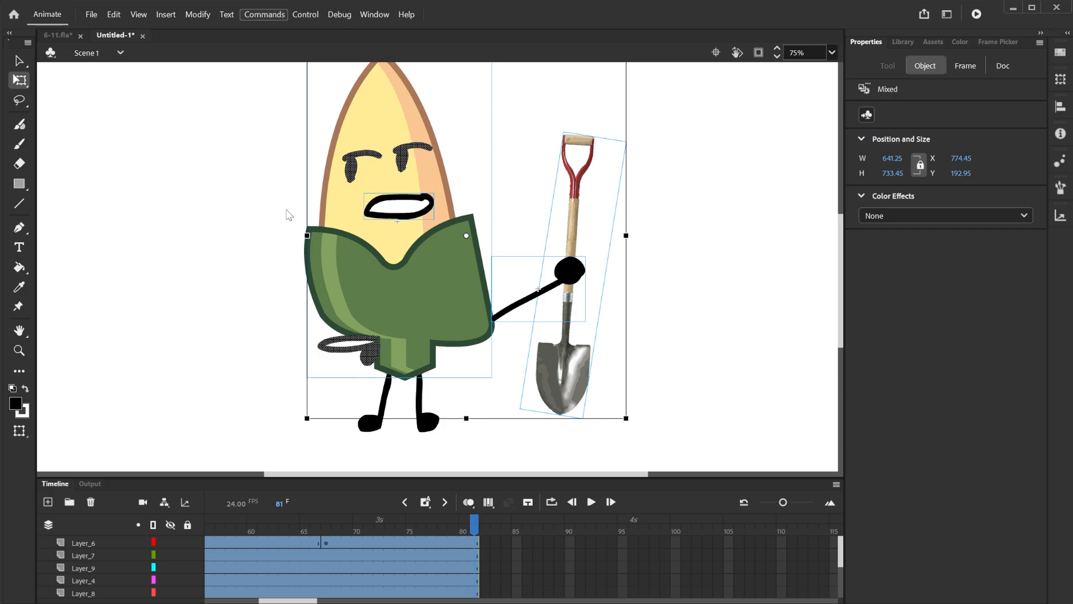
left_click(286, 210)
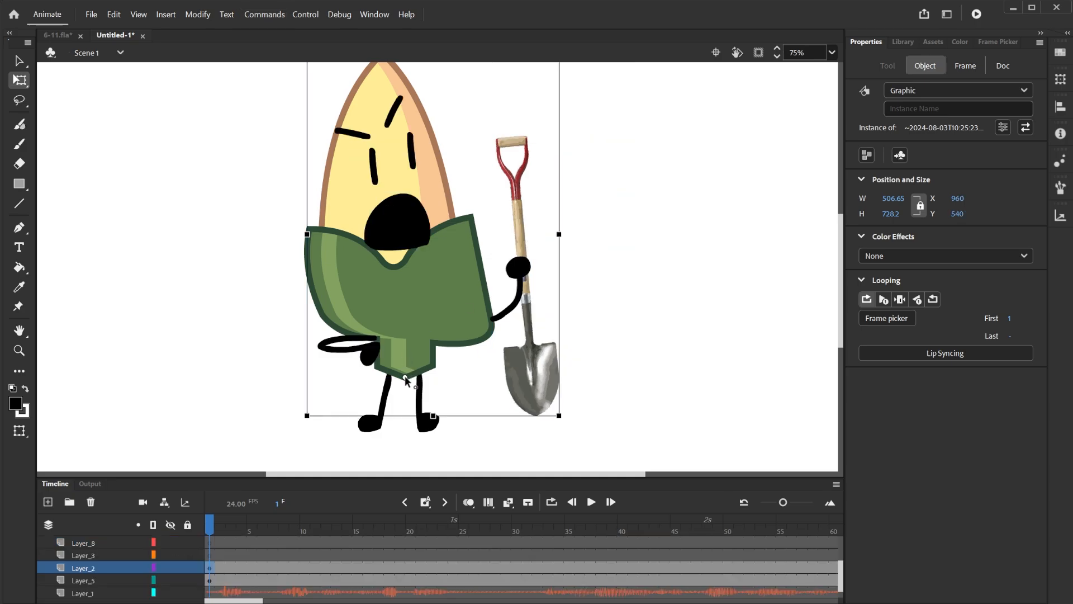
Step: Lower the body symbol on frame 1 to Y 550.65 so the stem overlaps the tops of the legs
scroll(415, 330, "down", 4)
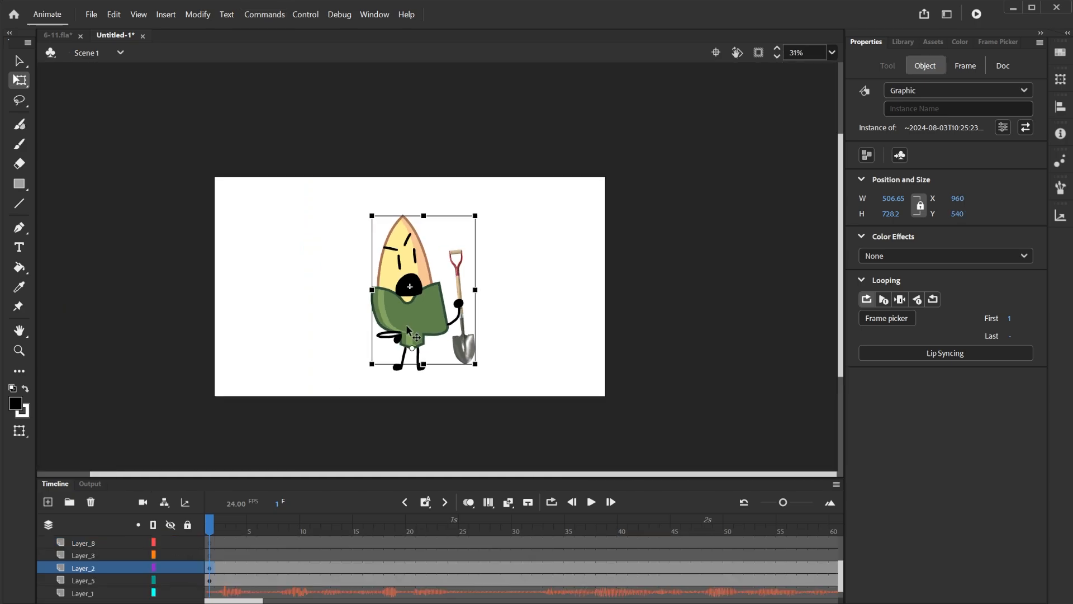
scroll(396, 344, "up", 5)
key("shift+Down")
scroll(463, 279, "down", 3)
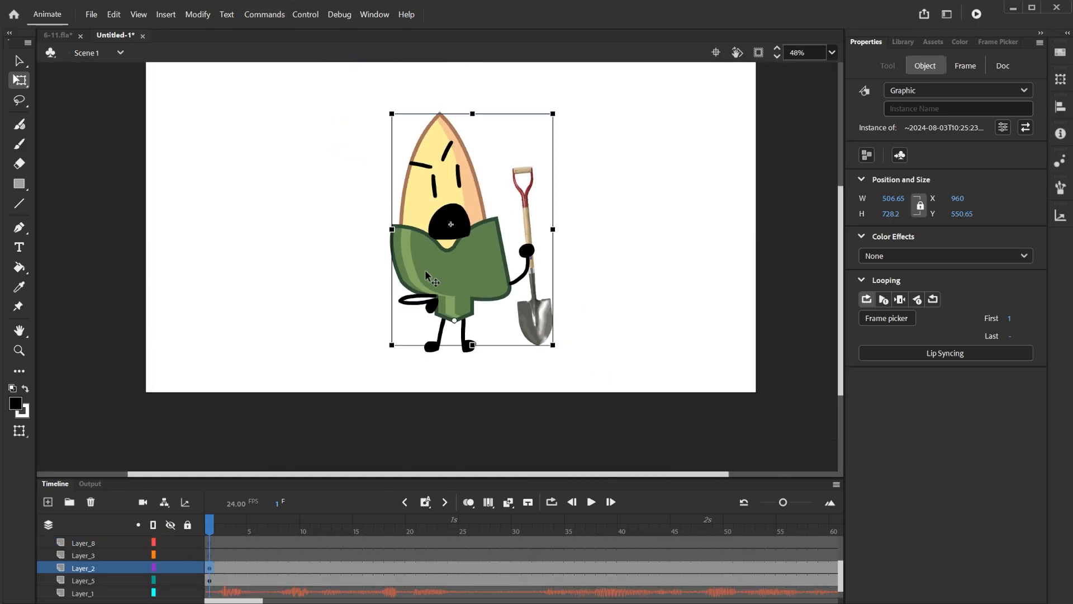
scroll(424, 270, "up", 3)
scroll(447, 252, "down", 2)
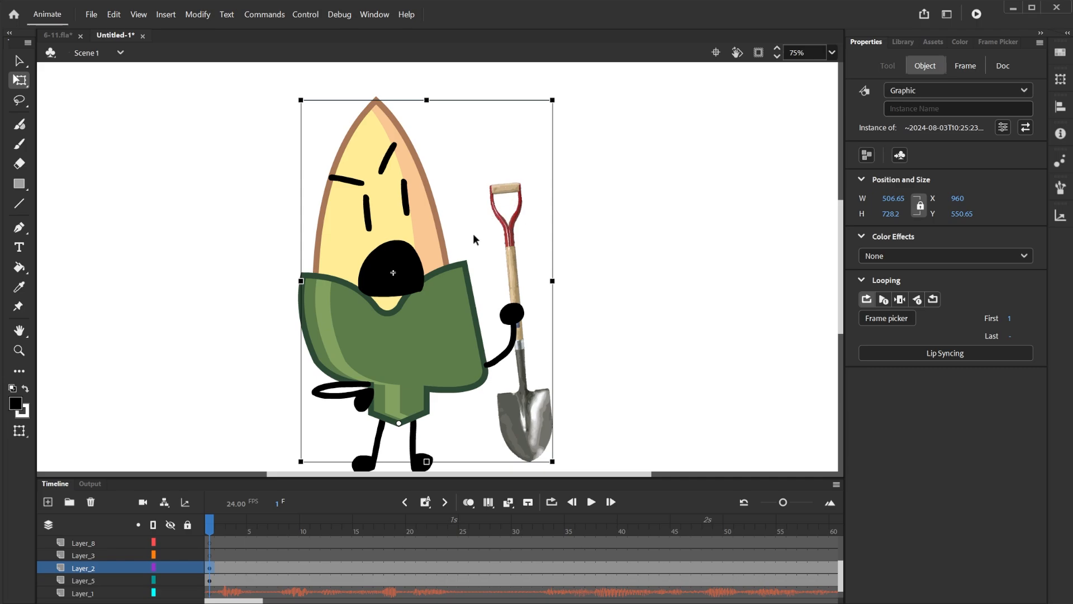
Step: Keyframe the body symbol at frame 33, tilt it slightly counter-clockwise about the stem's base, and apply Classic Ease-Out tweens around it
left_click_drag(498, 526, 548, 525)
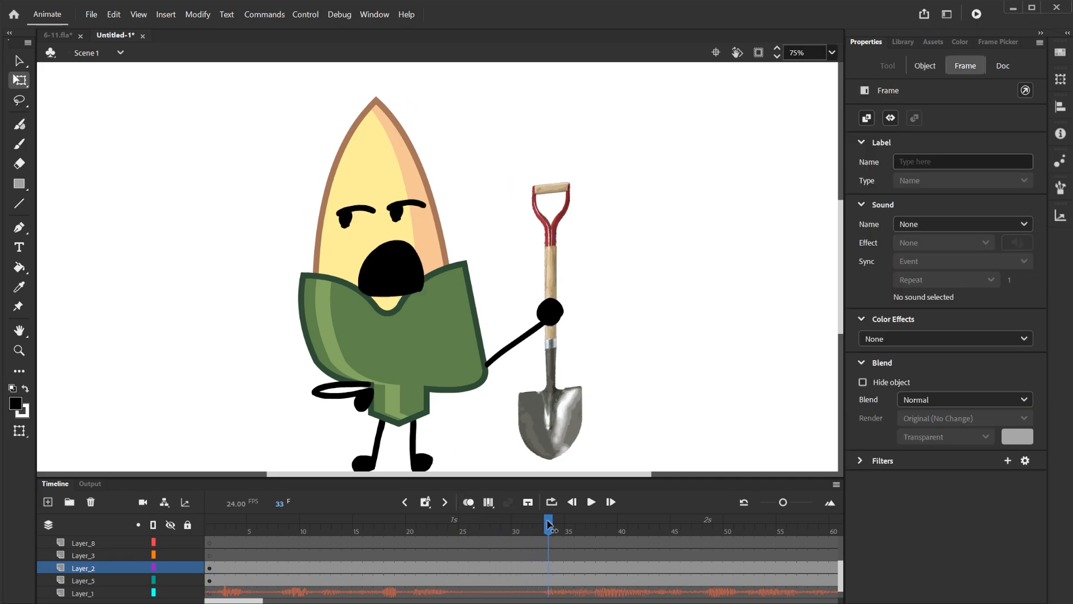
left_click(459, 331)
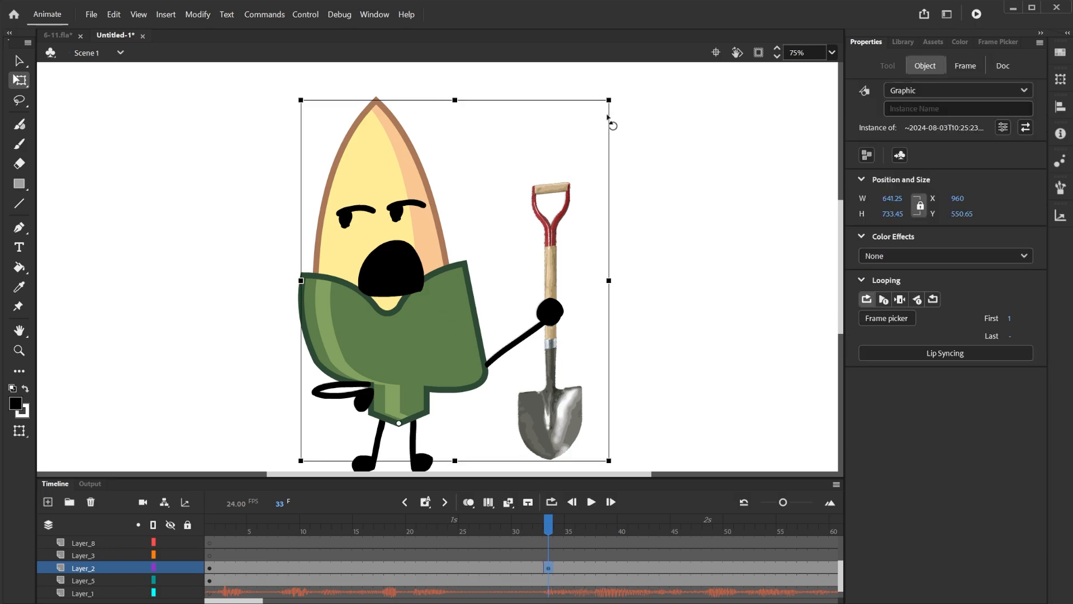
left_click_drag(608, 120, 602, 114)
left_click(513, 561)
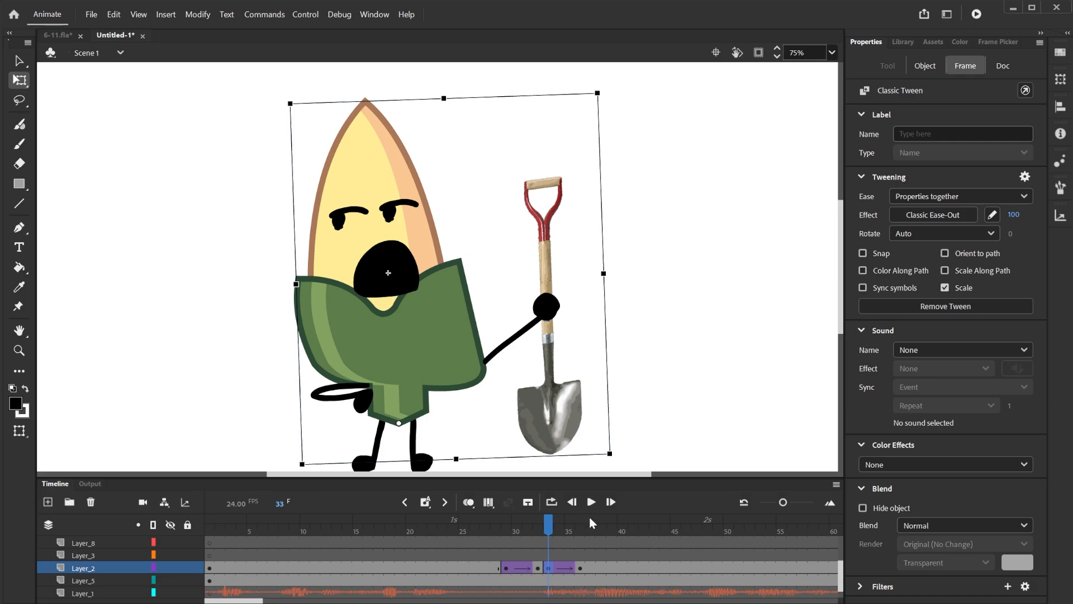
left_click_drag(541, 526, 217, 571)
left_click(213, 568)
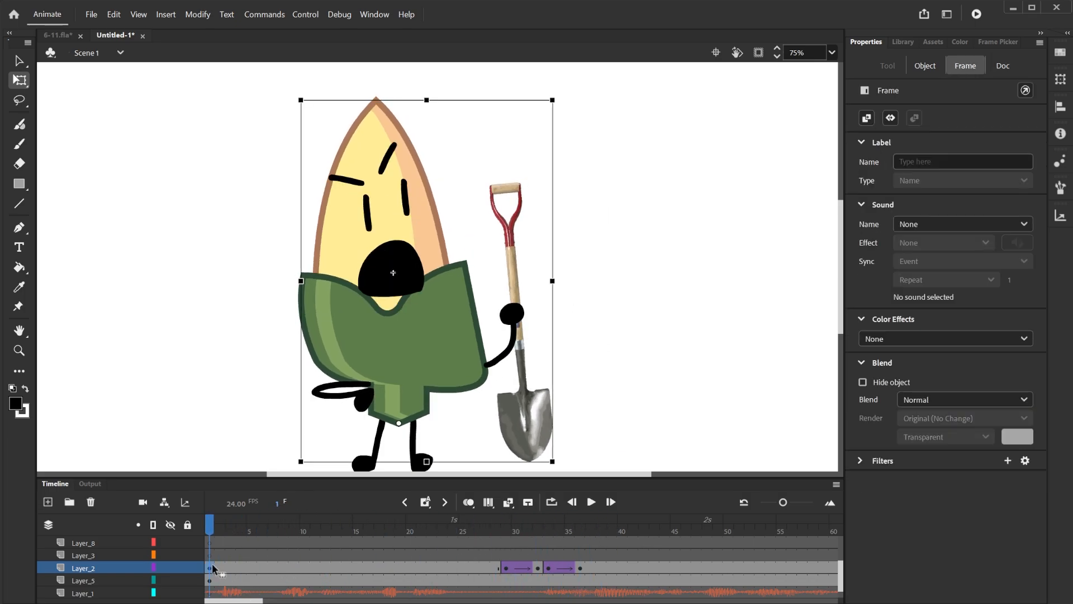
Step: Add a body keyframe at frame 62 and tilt the symbol slightly clockwise about the stem's base
left_click_drag(442, 541, 533, 561)
scroll(548, 576, "down", 1)
scroll(551, 581, "down", 1)
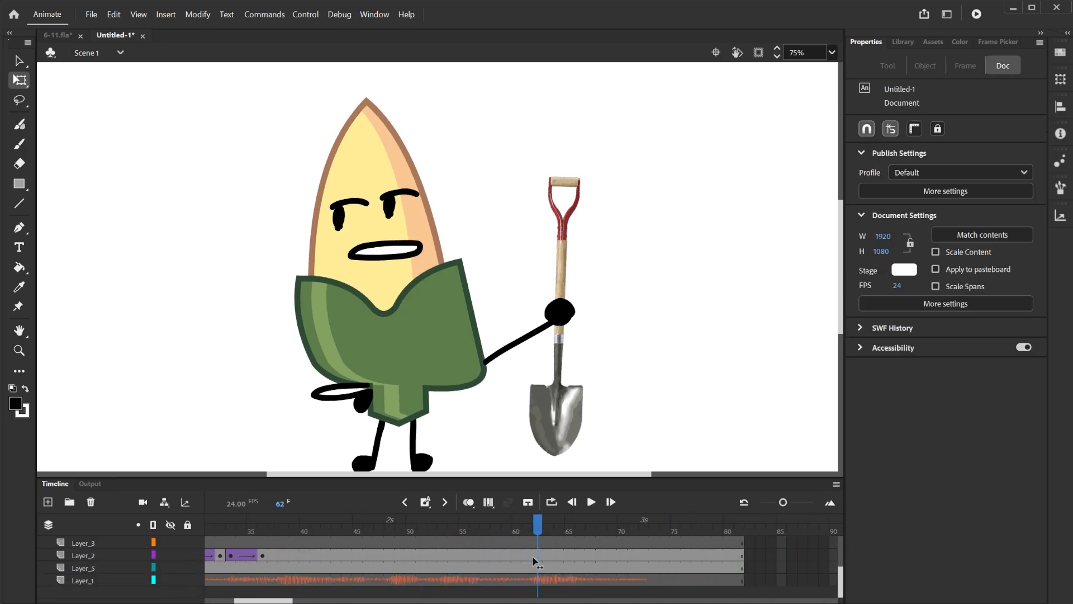
left_click(535, 559)
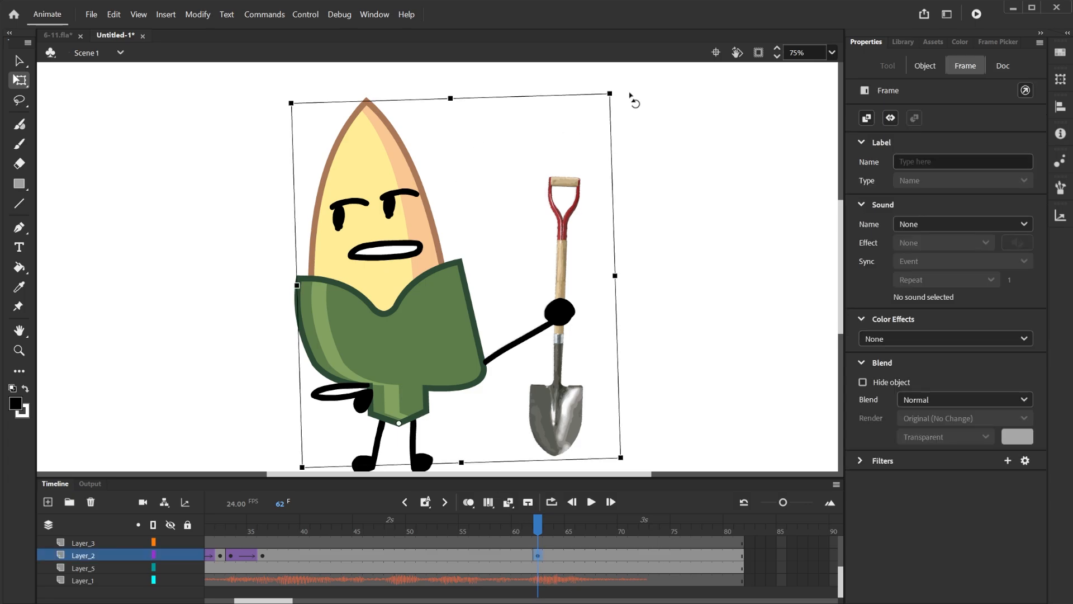
left_click_drag(635, 99, 660, 107)
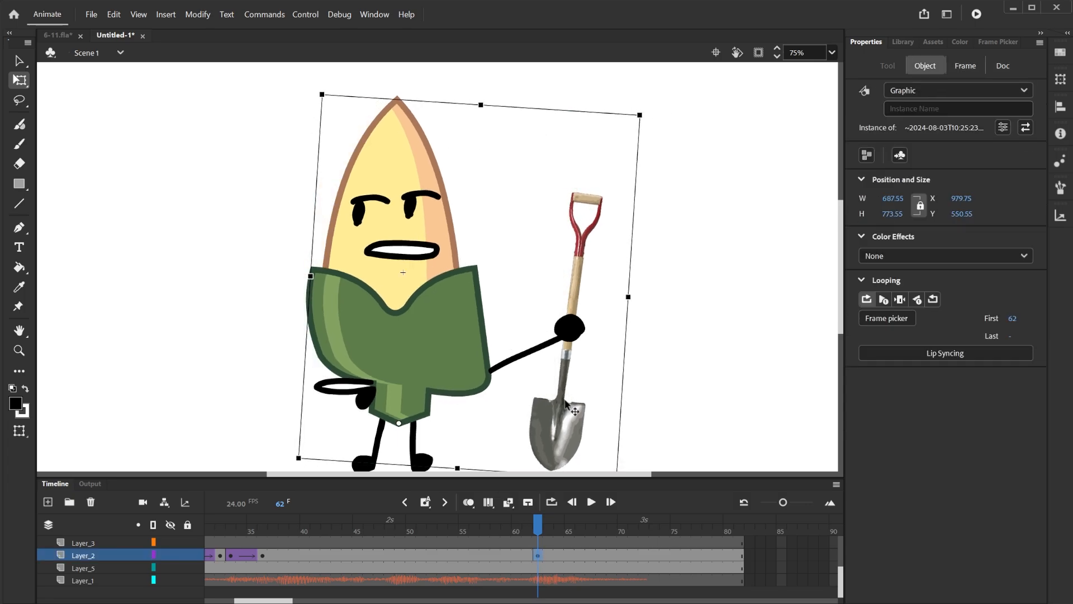
Step: Apply anticipation and settling classic tweens with Classic Ease-Out around the body keyframe on frame 62
left_click(516, 554)
left_click(267, 18)
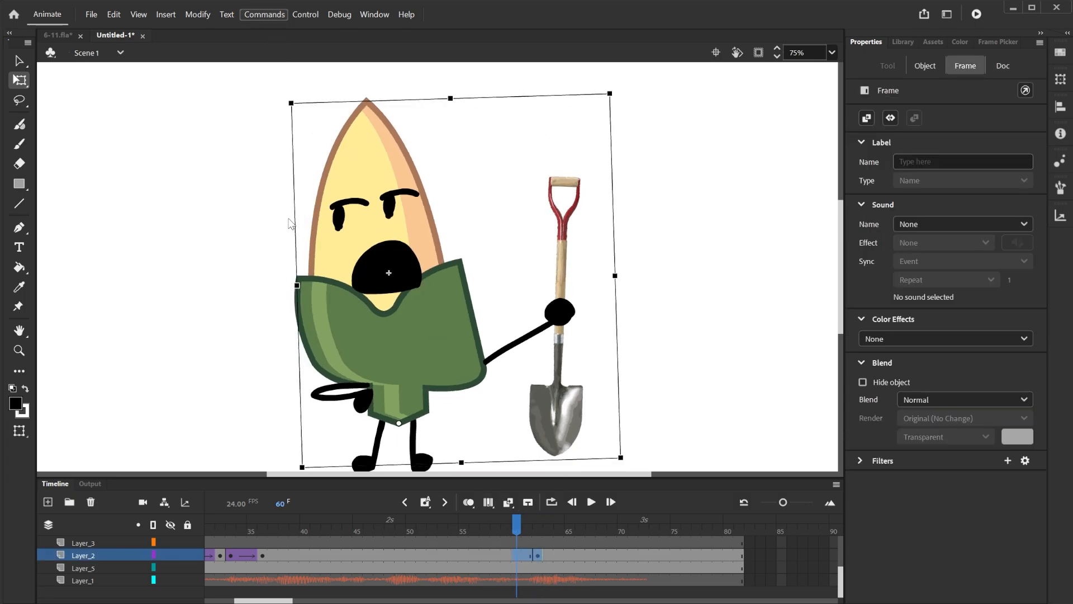
left_click(288, 220)
key("ctrl+minus")
left_click_drag(536, 403, 589, 381)
scroll(514, 335, "up", 3)
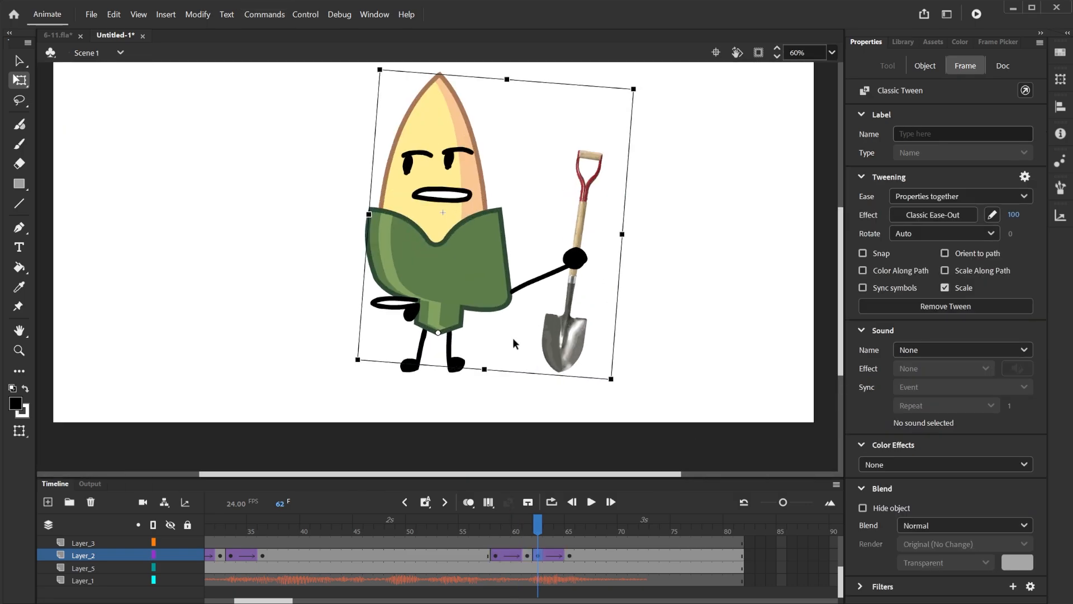
Step: Play the animation up to frame 73 to review the tweened body tilts with the voice track
left_click_drag(534, 535, 36, 471)
key("Return")
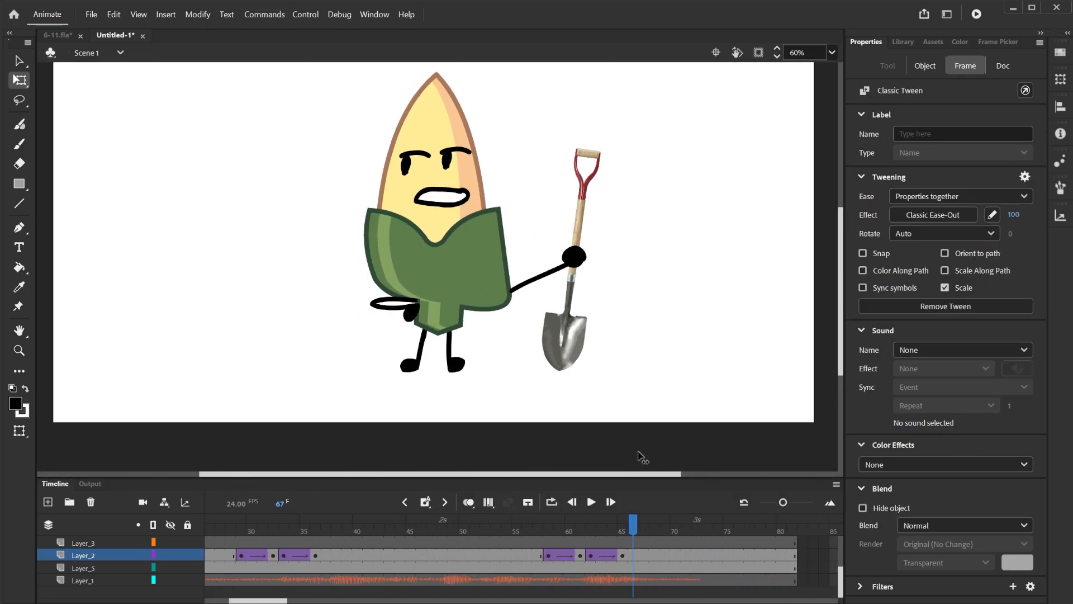
key("Return")
Step: Try moving the body symbol sideways to X 1695.85 on frame 73, with Classic Ease-Out tweens around that keyframe
left_click_drag(382, 258, 661, 261)
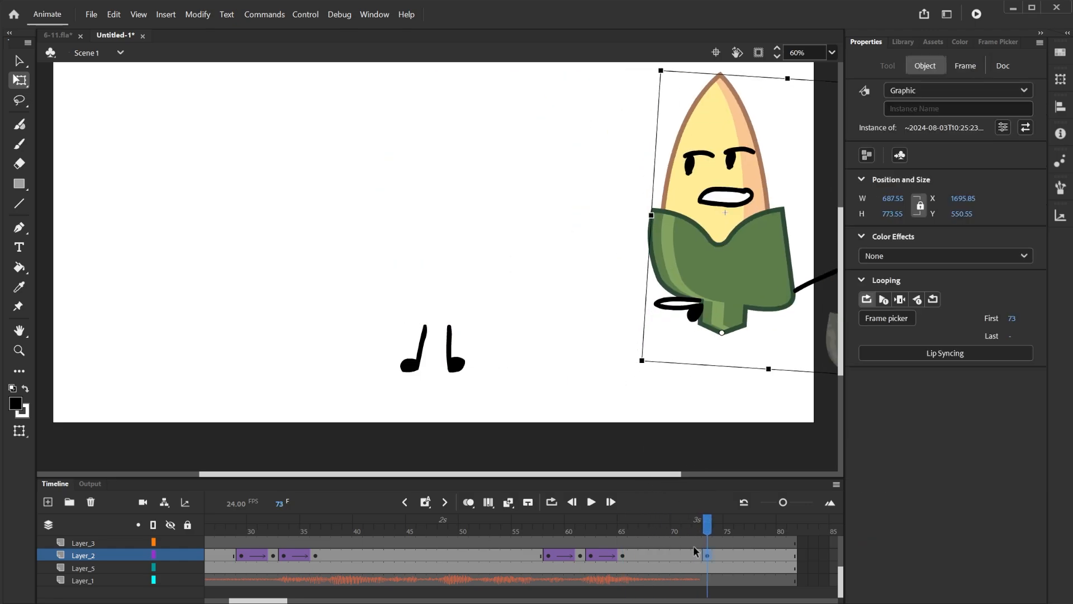
left_click_drag(706, 556, 686, 555)
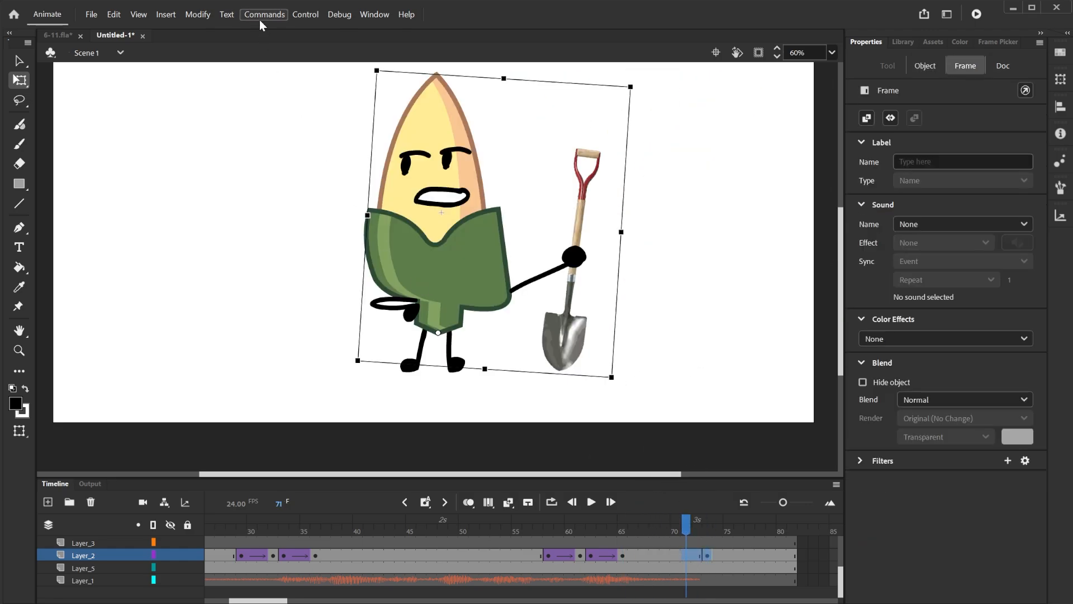
left_click(277, 224)
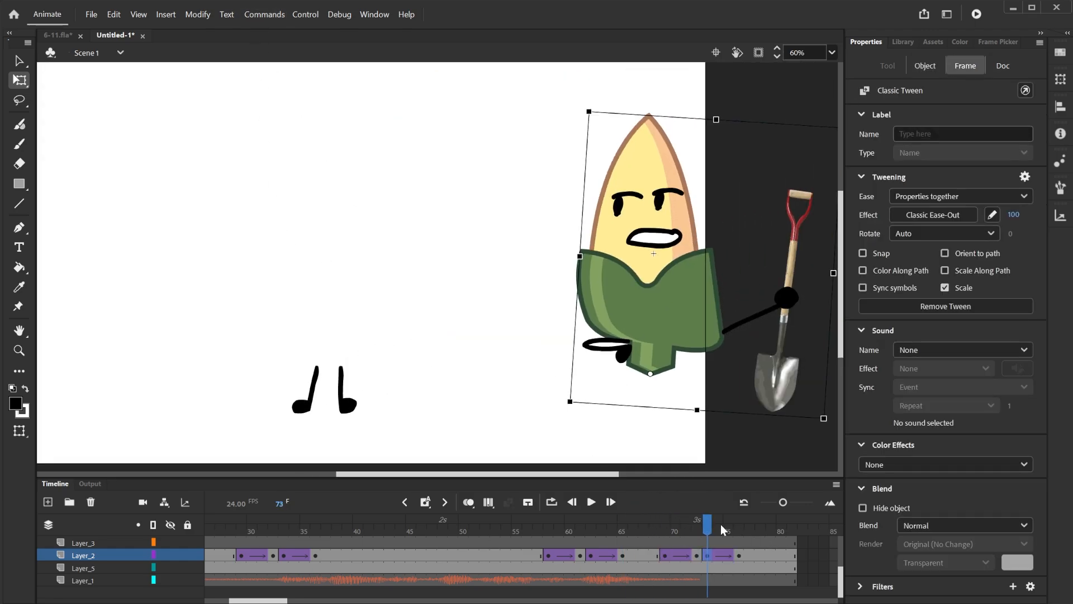
left_click_drag(710, 523, 738, 505)
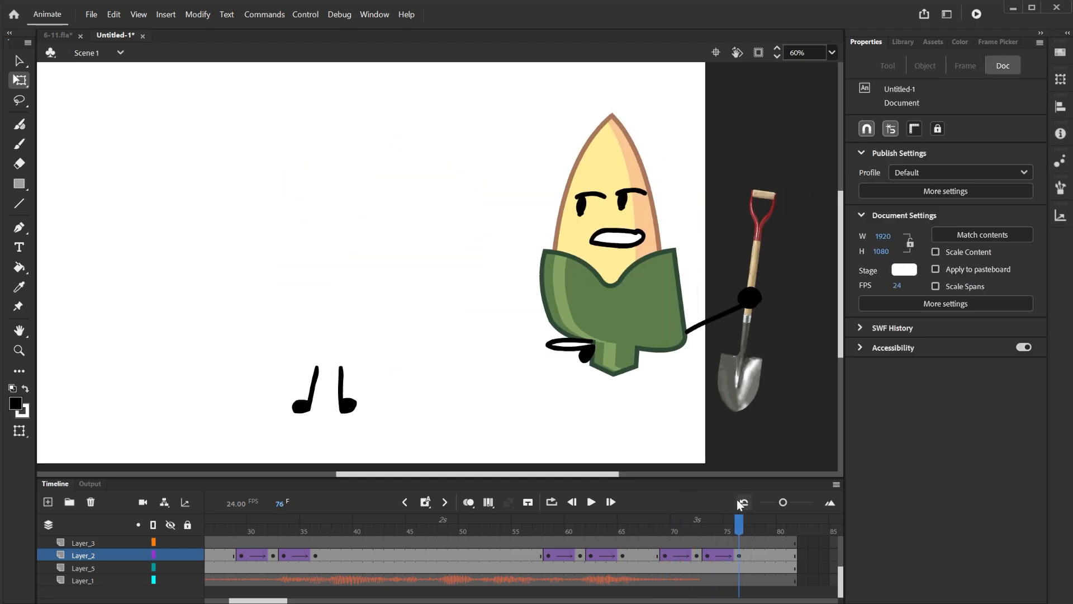
Step: Undo the sideways body move on frame 73 and its tweens
key("ctrl+z")
key("ctrl+z")
key("ctrl+z")
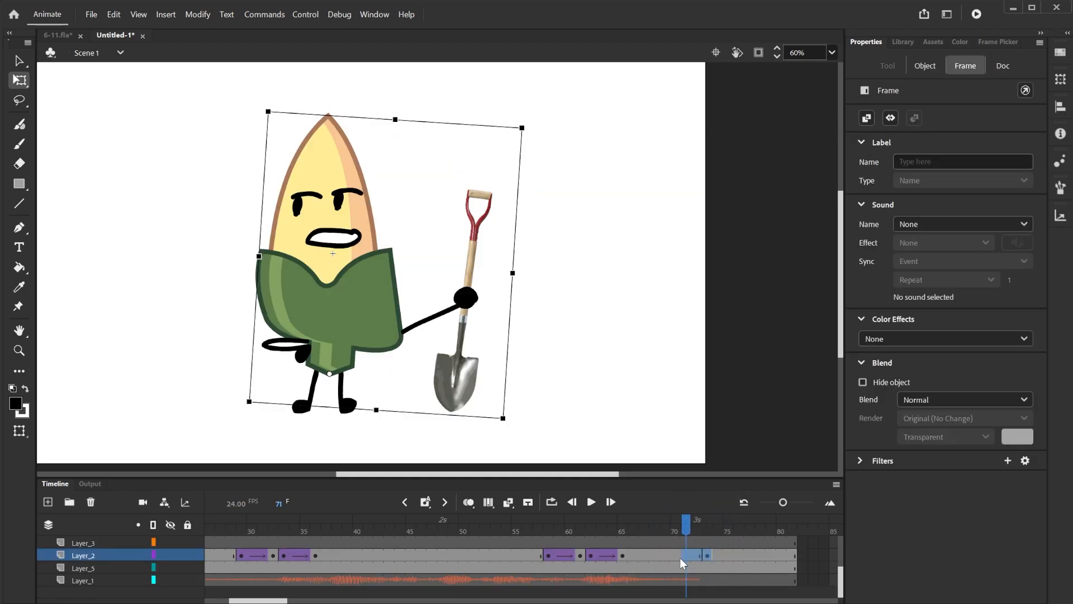
key("ctrl+z")
key("ctrl+z")
scroll(417, 394, "down", 3)
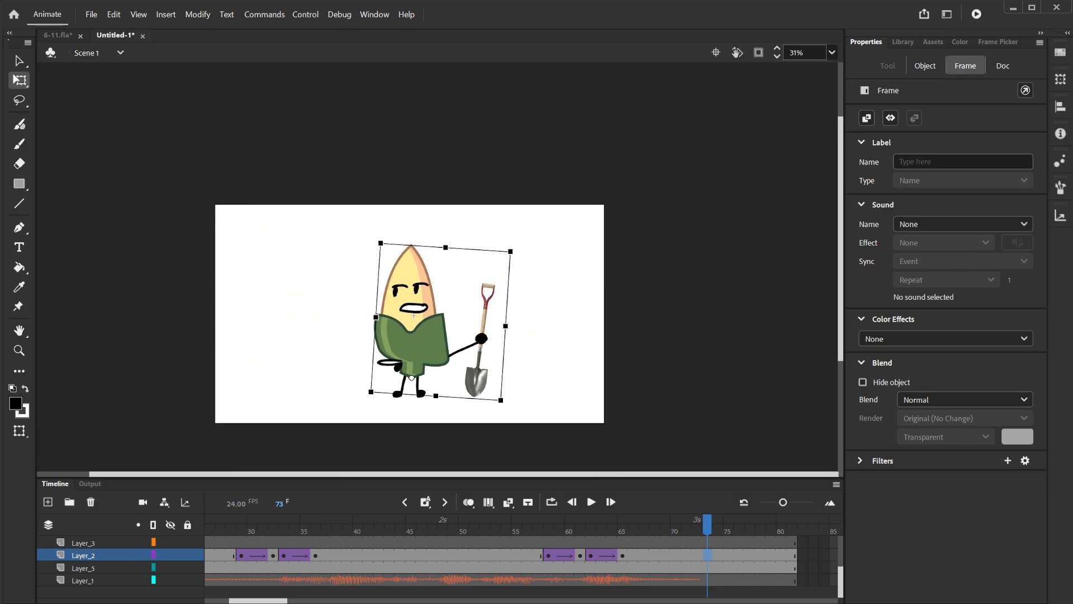
scroll(302, 367, "up", 3)
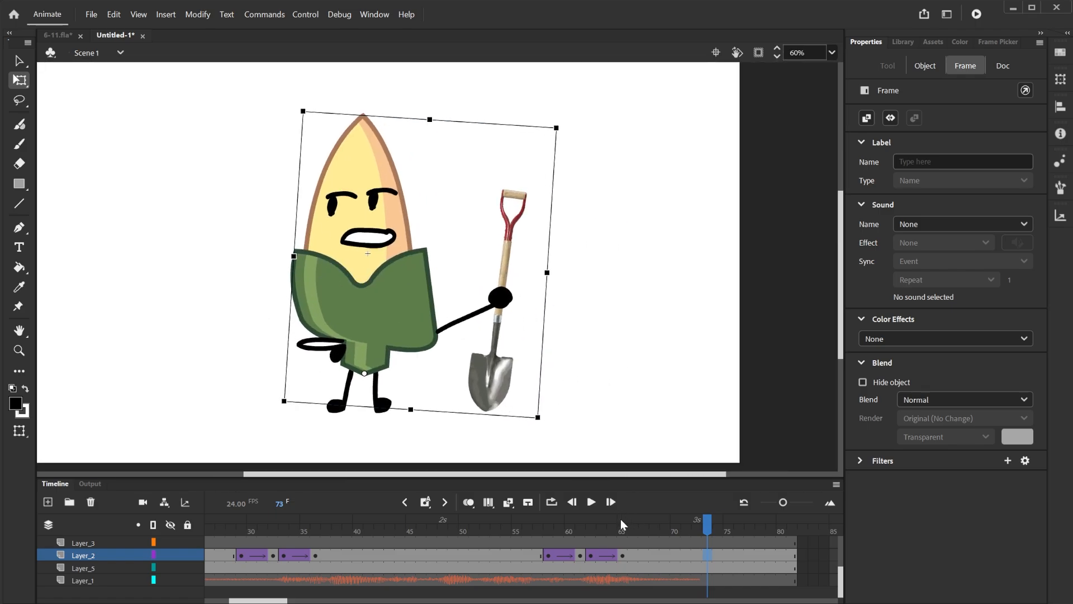
Step: Keyframe the legs on frame 33 and try rotating both legs slightly counter-clockwise
left_click_drag(620, 519, 198, 505)
left_click(328, 413)
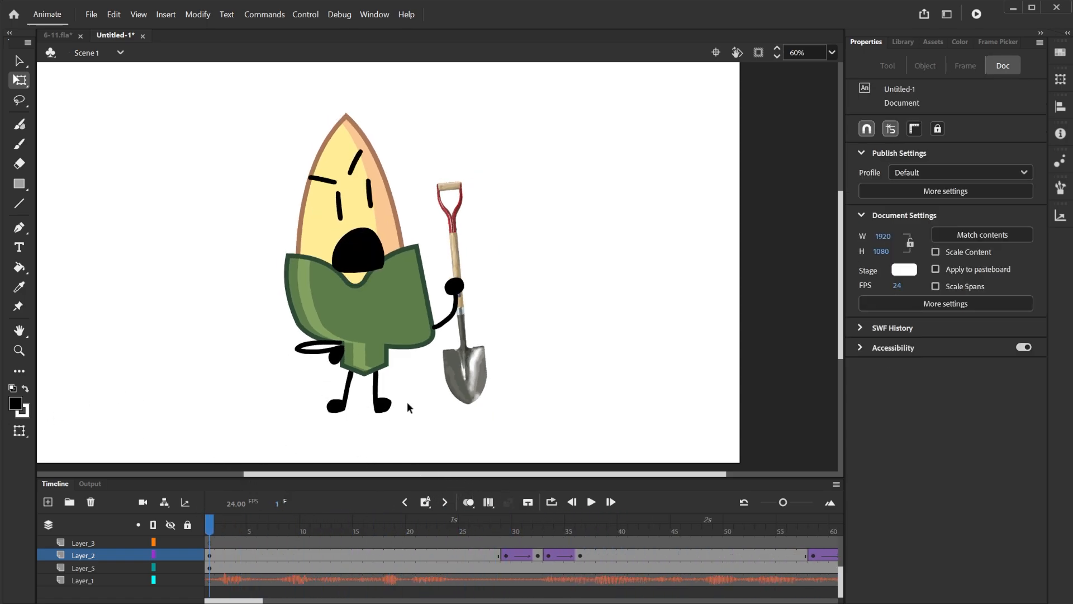
left_click(508, 566)
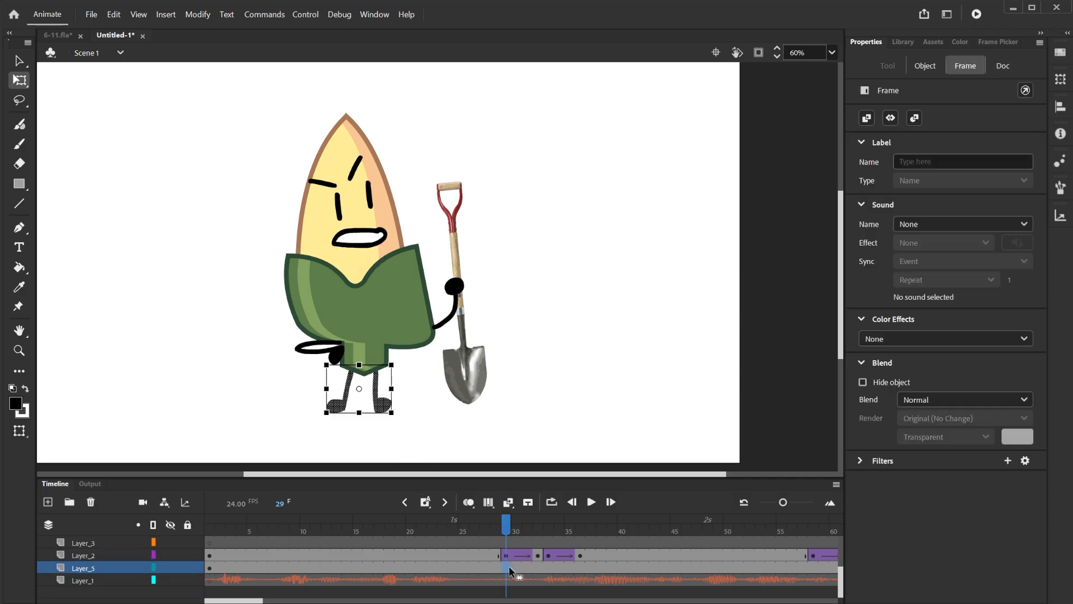
left_click(545, 568)
left_click_drag(398, 369, 411, 370)
left_click(394, 437)
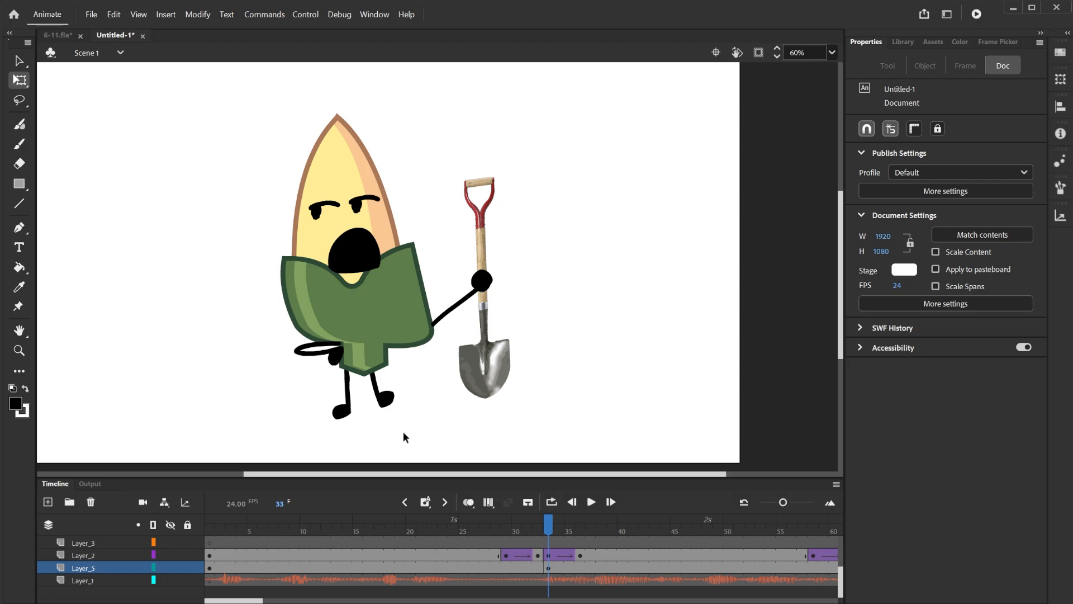
Step: Undo the leg rotation and the leg keyframe on frame 33, then return to frame 1
key("ctrl+z")
key("ctrl+z")
left_click_drag(543, 525, 400, 324)
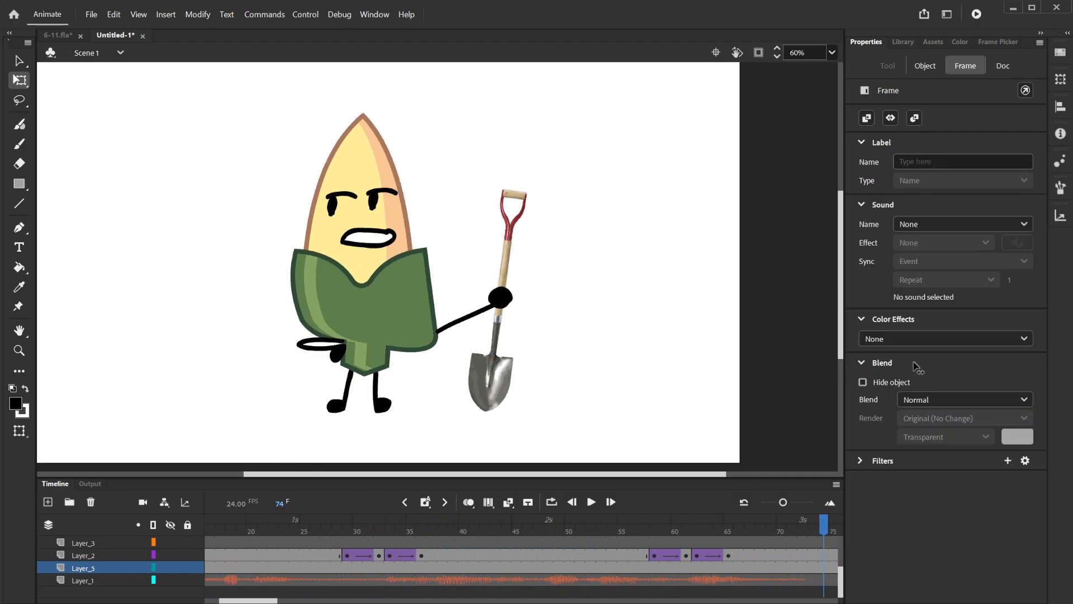
key("ctrl+z")
key("ctrl+z")
key("ctrl+z")
key("ctrl+z")
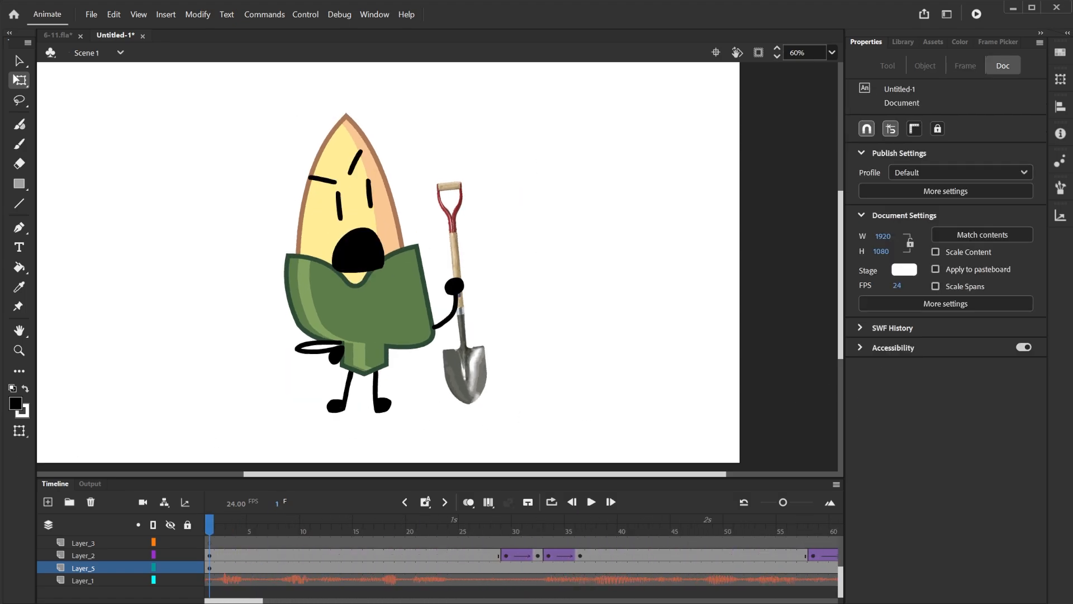
Step: Draw a round outlined head with an eye and a smile in Layer_3 on frame 1, beside the character, using the Classic Brush
left_click(215, 542)
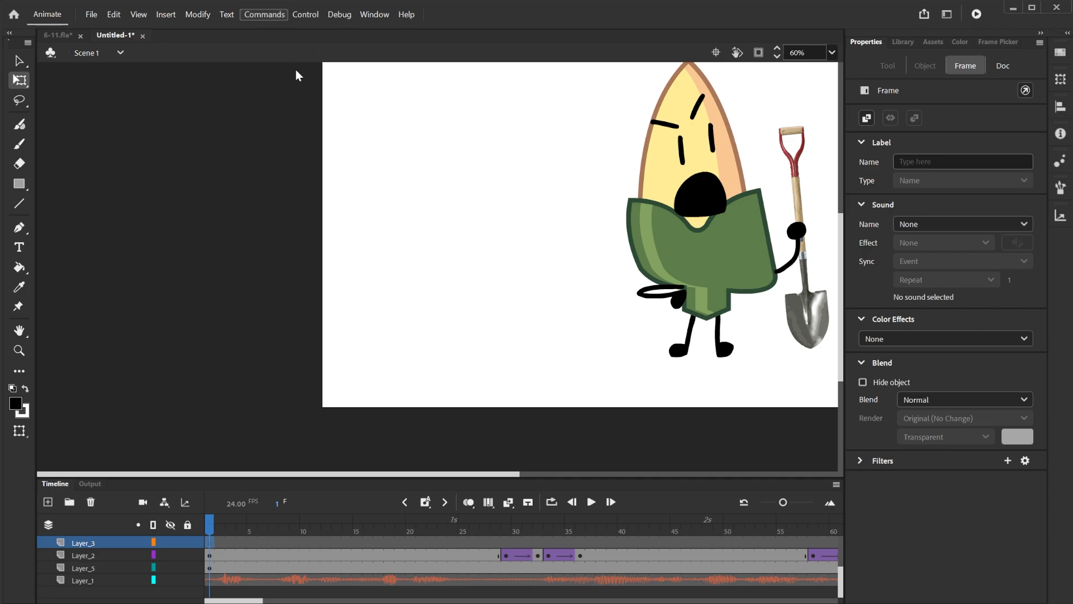
left_click(424, 395)
left_click_drag(425, 395, 201, 448)
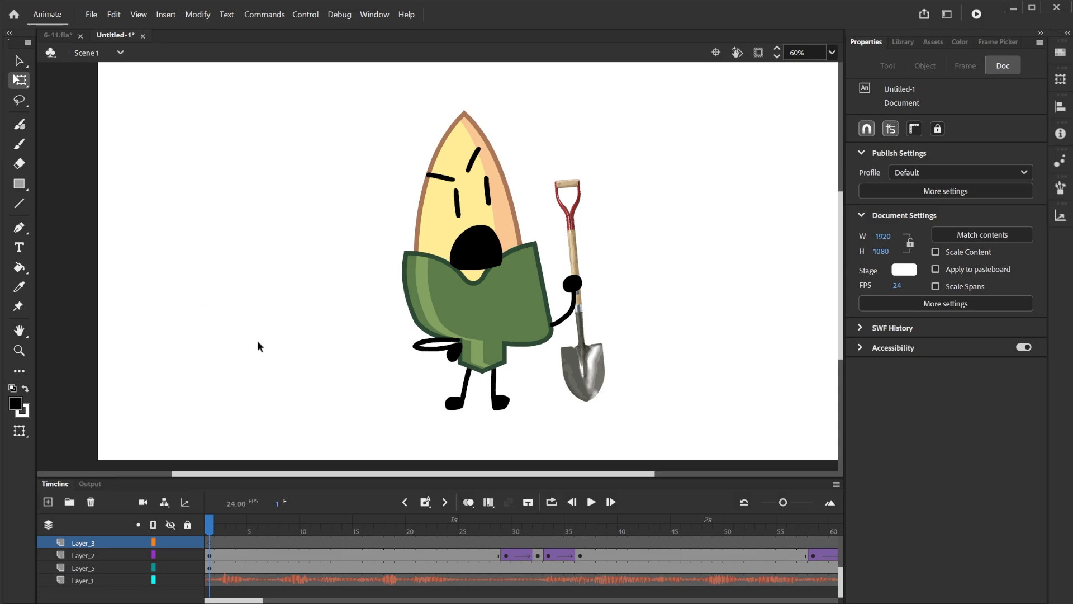
scroll(257, 340, "up", 5)
key("b")
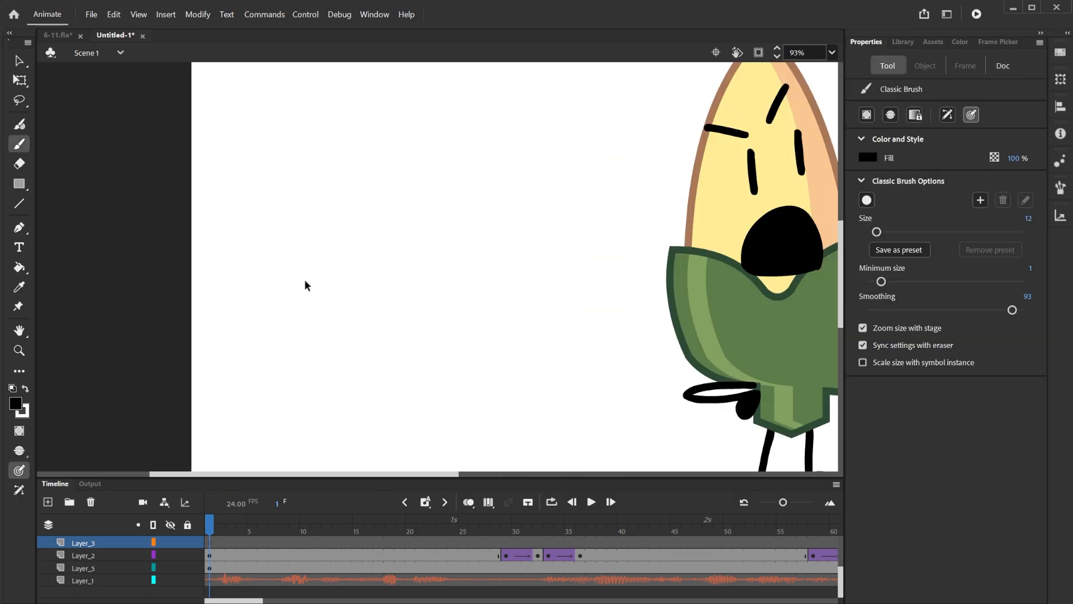
scroll(305, 285, "up", 2)
mouse_move(339, 363)
left_mouse_down()
mouse_move(326, 164)
mouse_move(294, 359)
mouse_move(249, 345)
left_mouse_up()
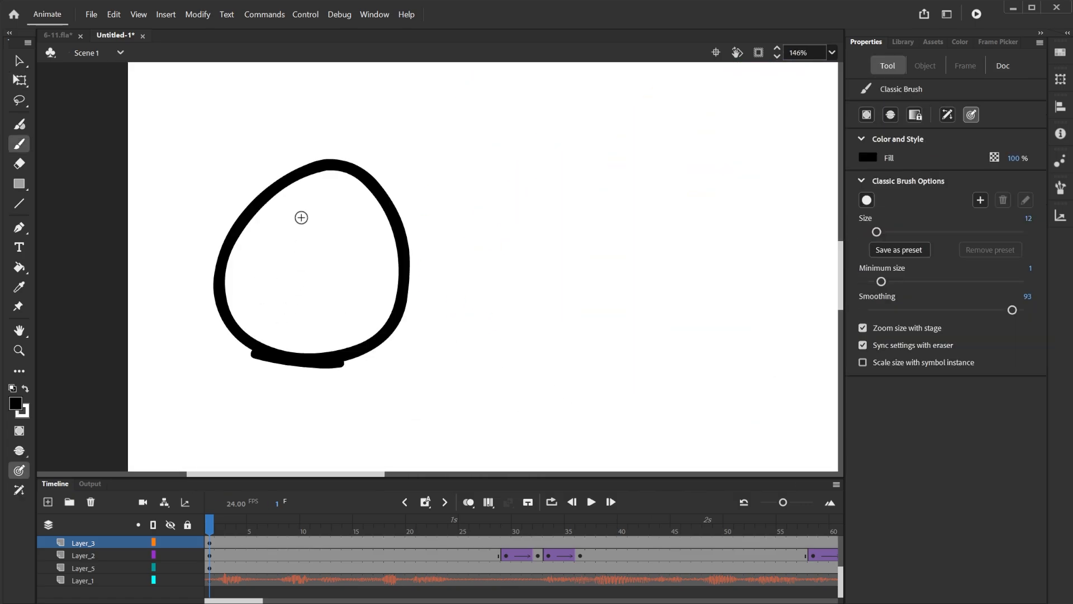
mouse_move(354, 215)
left_mouse_down()
mouse_move(352, 239)
mouse_move(309, 267)
mouse_move(393, 296)
left_mouse_up()
scroll(329, 289, "down", 3)
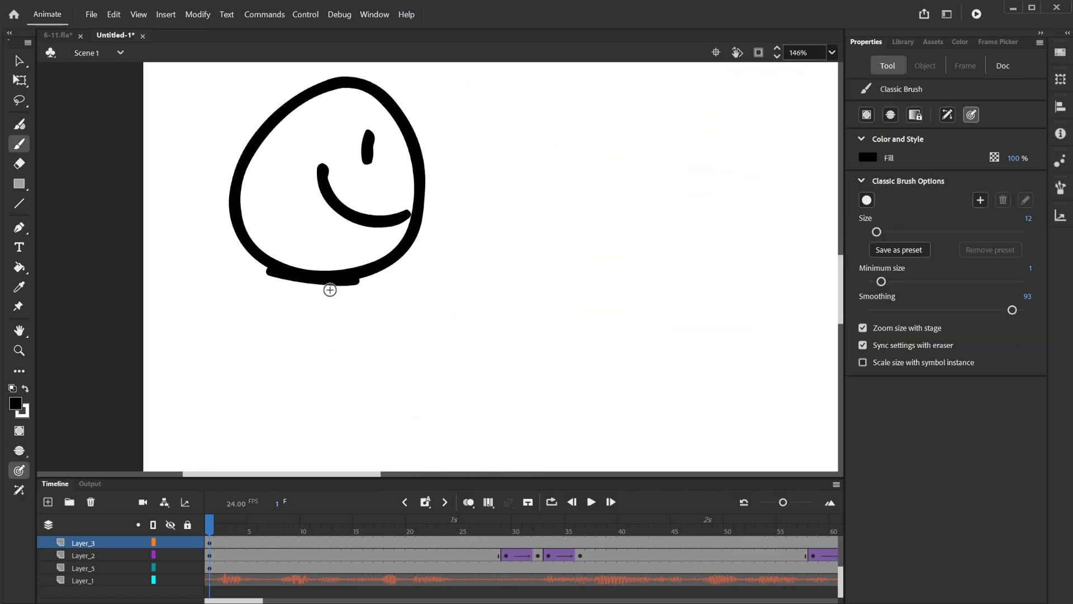
Step: Draw a small body with a button mark and two short legs below the smiling head
mouse_move(297, 276)
left_mouse_down()
mouse_move(280, 372)
mouse_move(375, 335)
mouse_move(326, 319)
left_mouse_up()
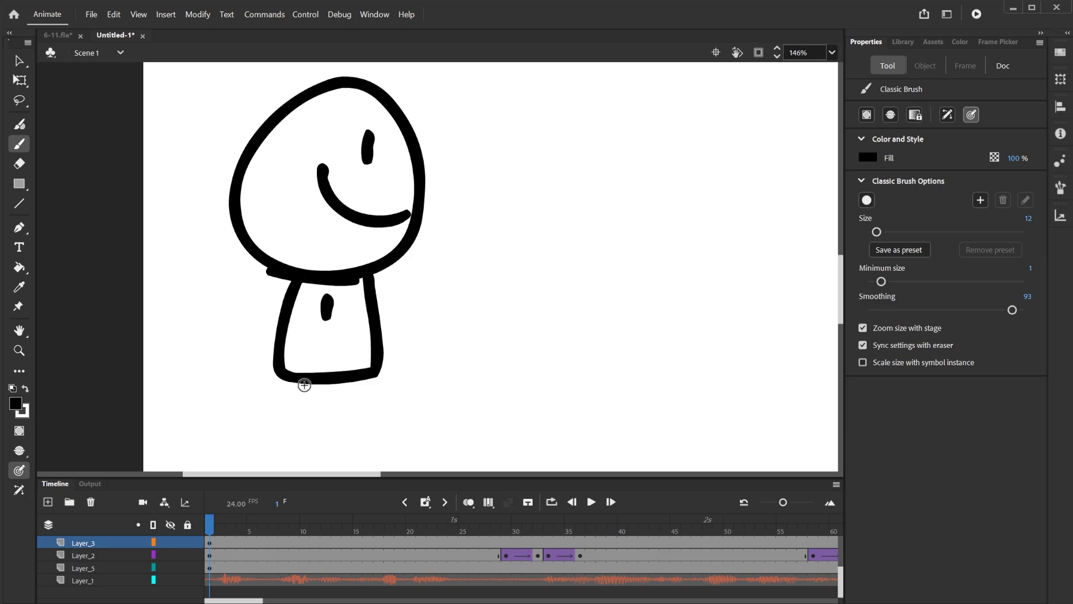
mouse_move(304, 385)
left_mouse_down()
mouse_move(295, 410)
mouse_move(319, 412)
left_mouse_up()
mouse_move(361, 373)
left_mouse_down()
mouse_move(361, 421)
mouse_move(389, 412)
left_mouse_up()
scroll(467, 392, "down", 2)
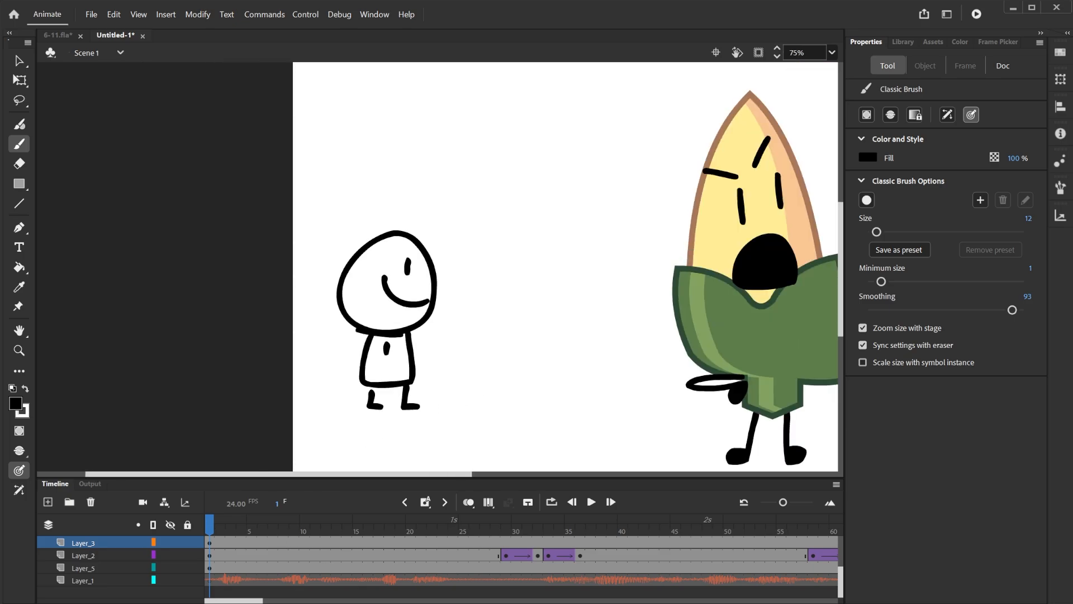
Step: Add a keyframe on frame 2 of Layer_3 and smoothen the copied stick-figure shape
left_click(223, 541)
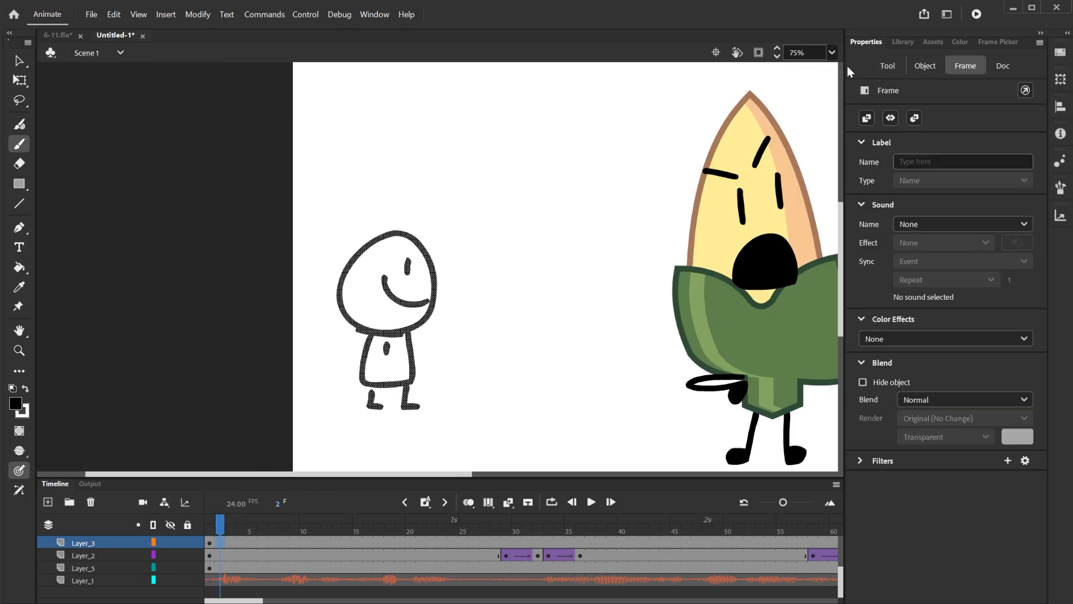
left_click(918, 66)
left_click(888, 257)
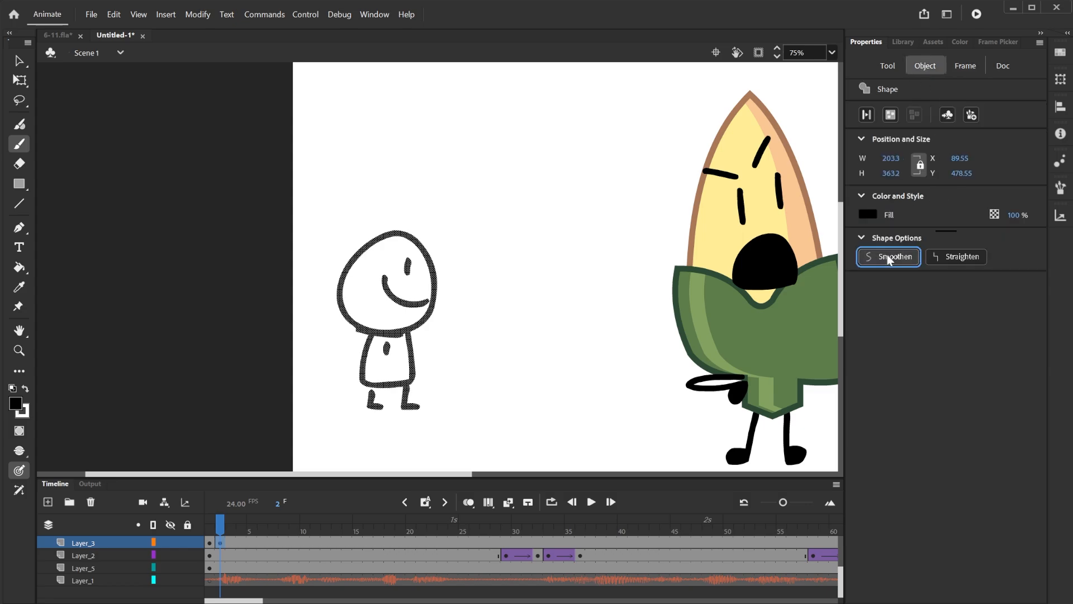
scroll(455, 297, "up", 3)
Step: Hold the first drawing for two frames, convert the figure's frames into a looping graphic symbol, and preview its loop
left_click(211, 543)
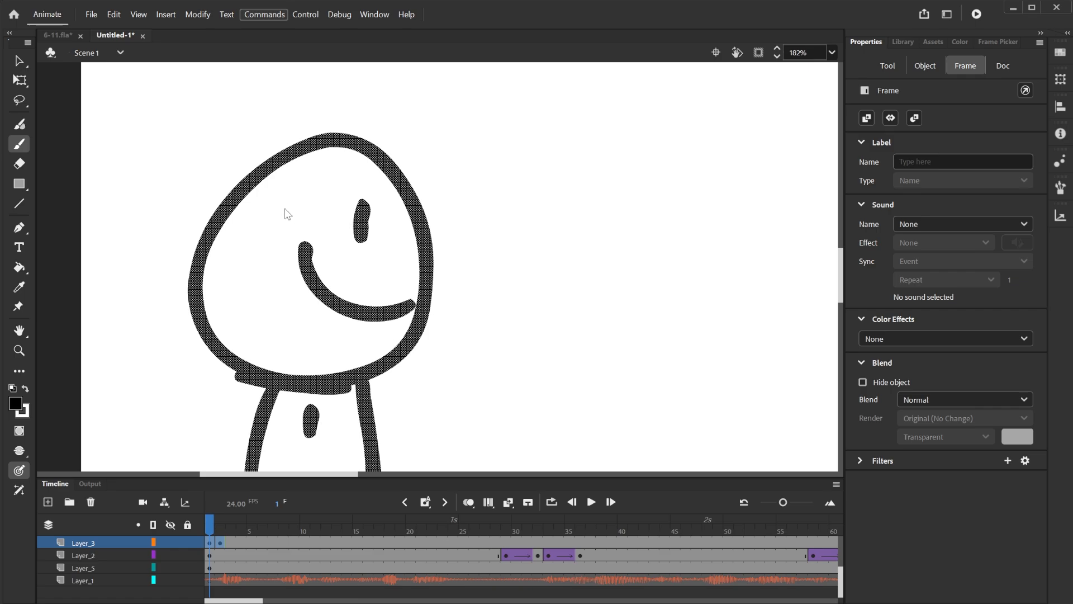
key("F5")
key("F8")
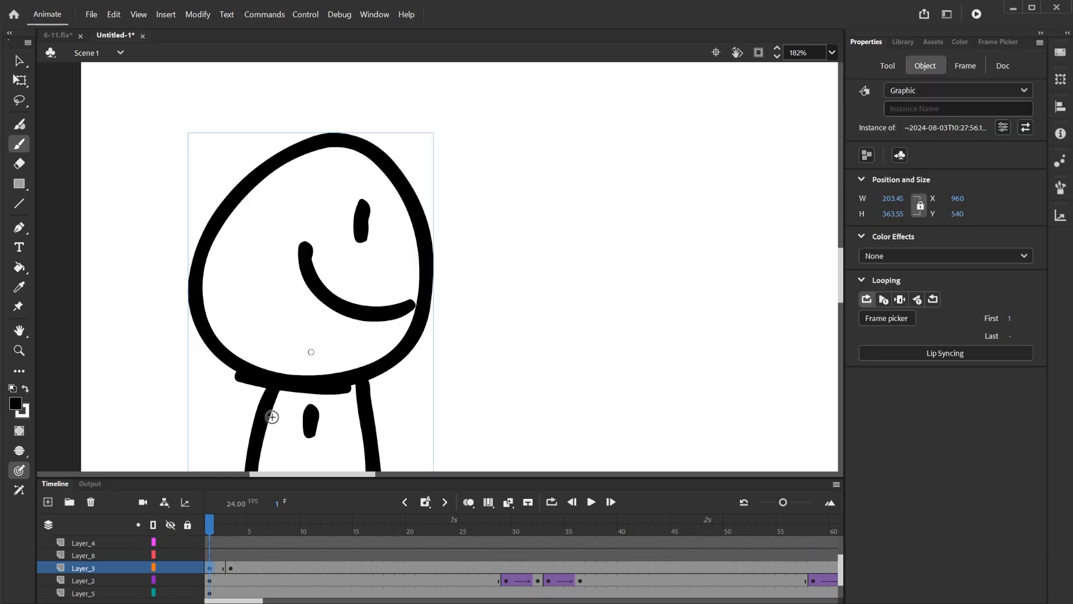
left_click(231, 567)
key("shift+F6")
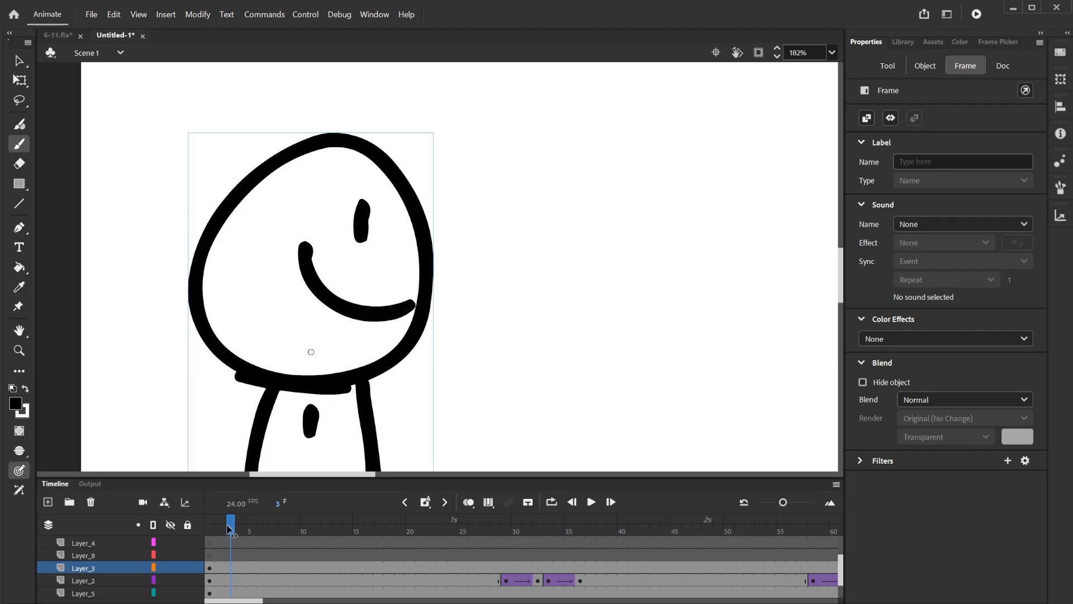
left_click_drag(231, 530, 325, 530)
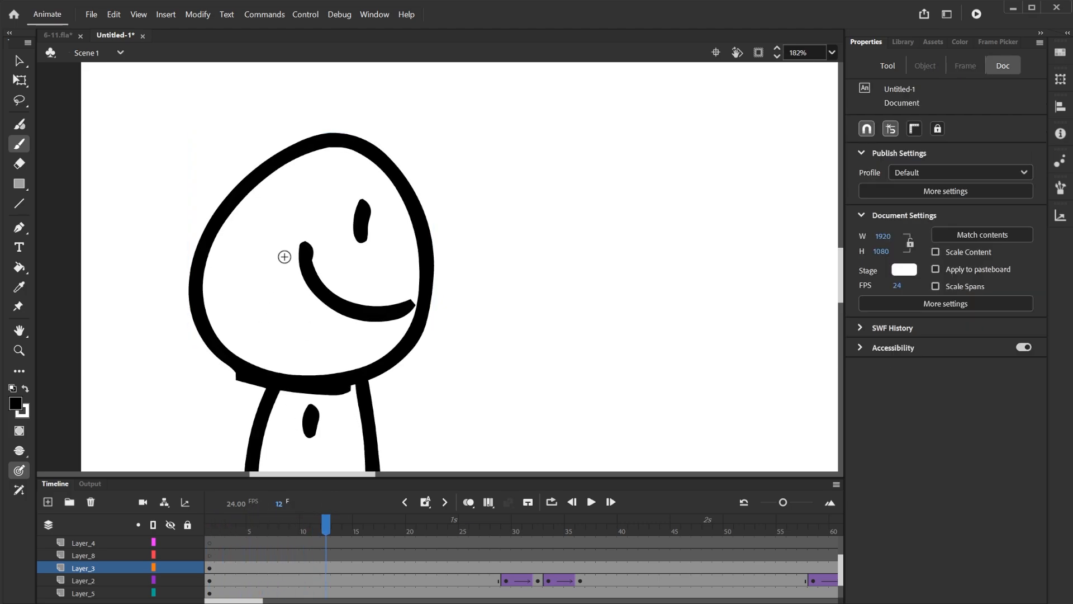
left_click_drag(458, 317, 202, 342)
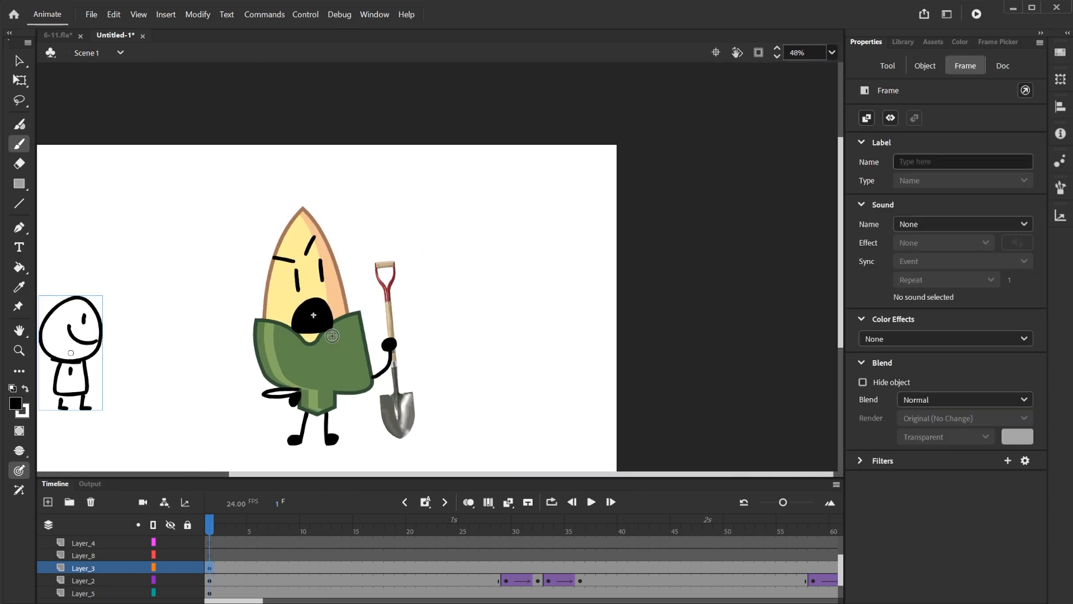
Step: Keyframe the stick figure on frame 14 and try moving it sideways to X 979.85 with classic tweens around that keyframe
scroll(254, 346, "up", 3)
key("q")
left_click(331, 370)
left_click_drag(232, 409, 642, 358)
left_click_drag(300, 391, 329, 389)
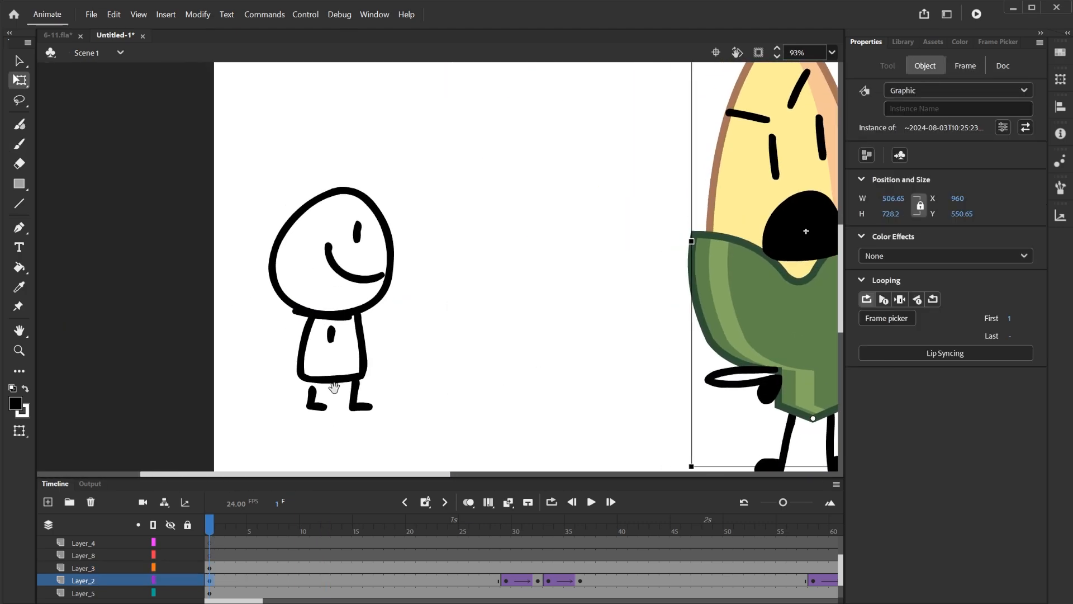
scroll(325, 383, "up", 4)
left_click(348, 566)
key("F6")
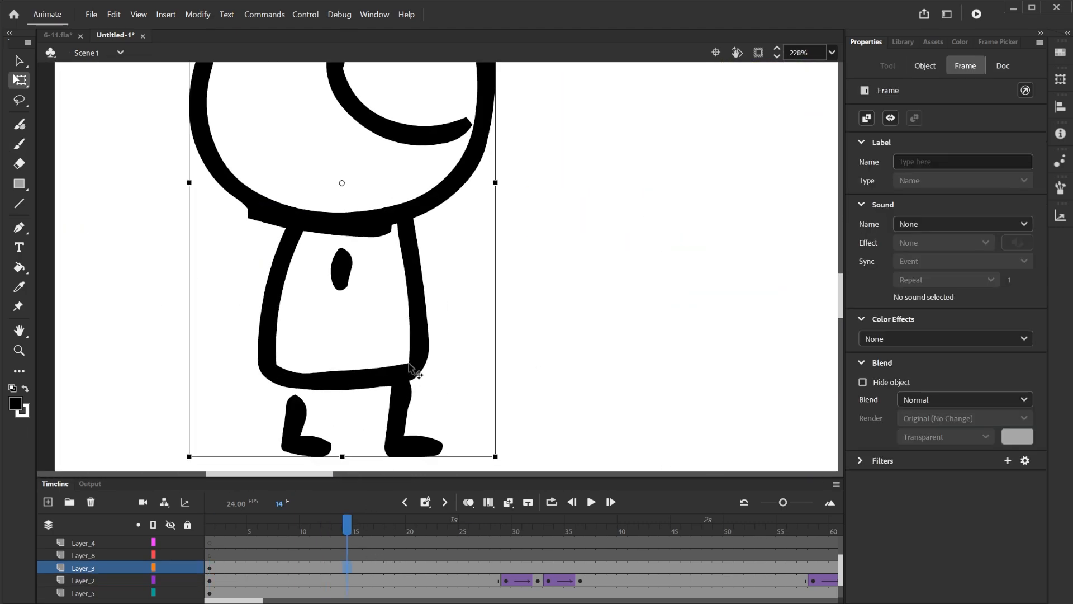
left_click_drag(412, 371, 439, 374)
left_click_drag(328, 568, 347, 568)
left_click_drag(343, 338, 318, 385)
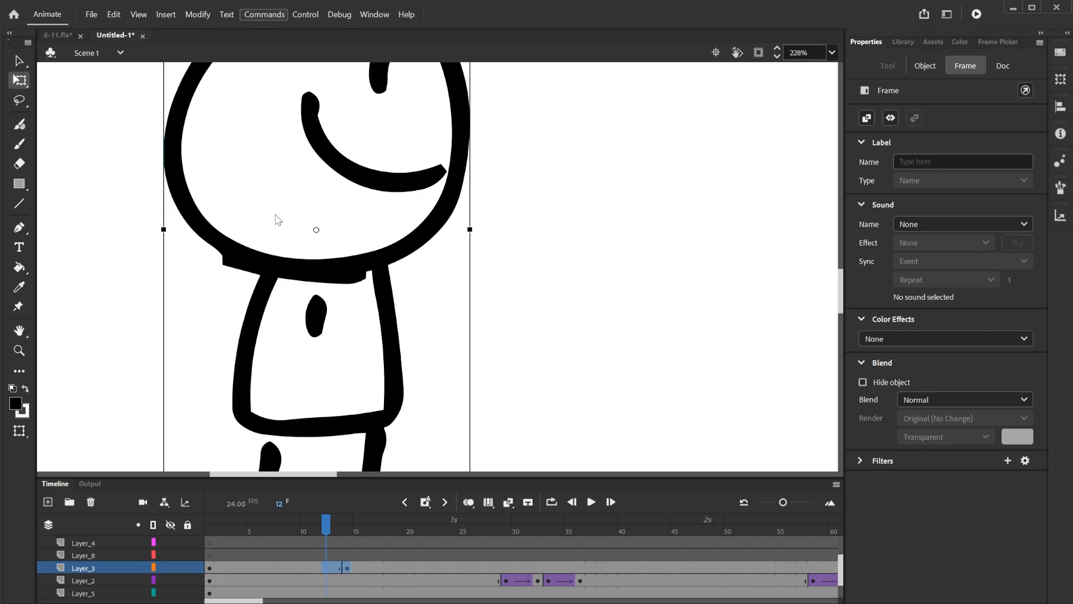
left_click_drag(449, 312, 401, 333)
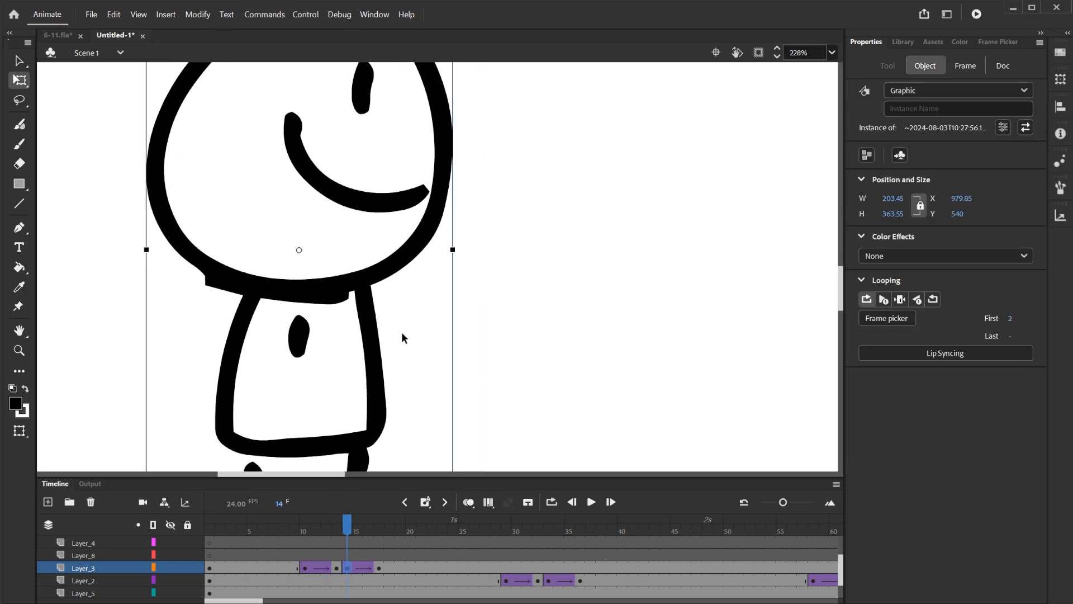
Step: Preview the stick figure's sideways motion, and undo that move and its tweens
scroll(401, 331, "down", 4)
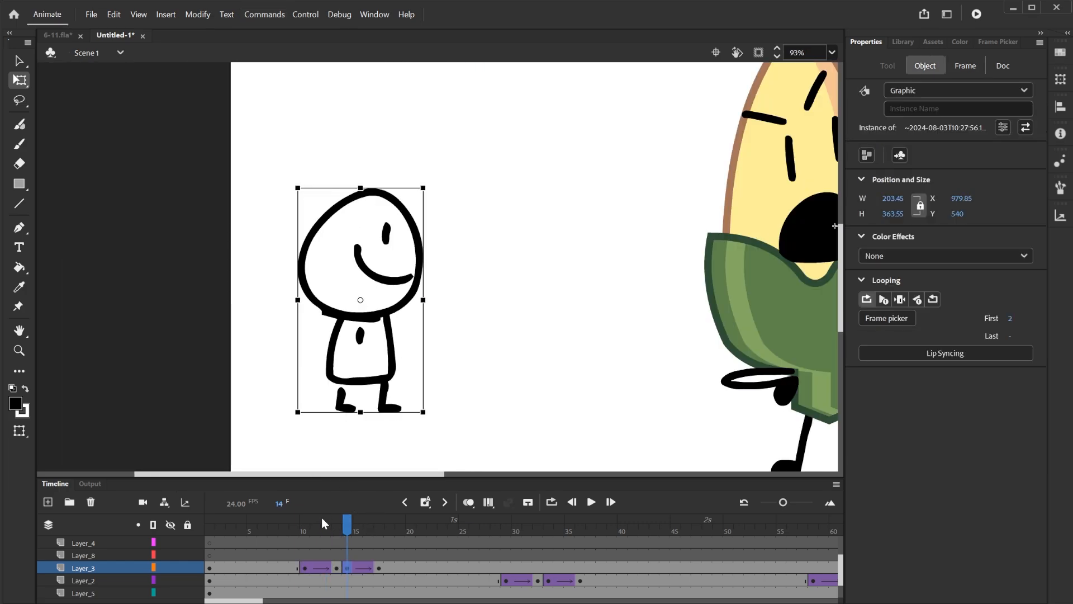
left_click_drag(322, 523, 381, 541)
key("ctrl+z")
key("ctrl+z")
key("ctrl+z")
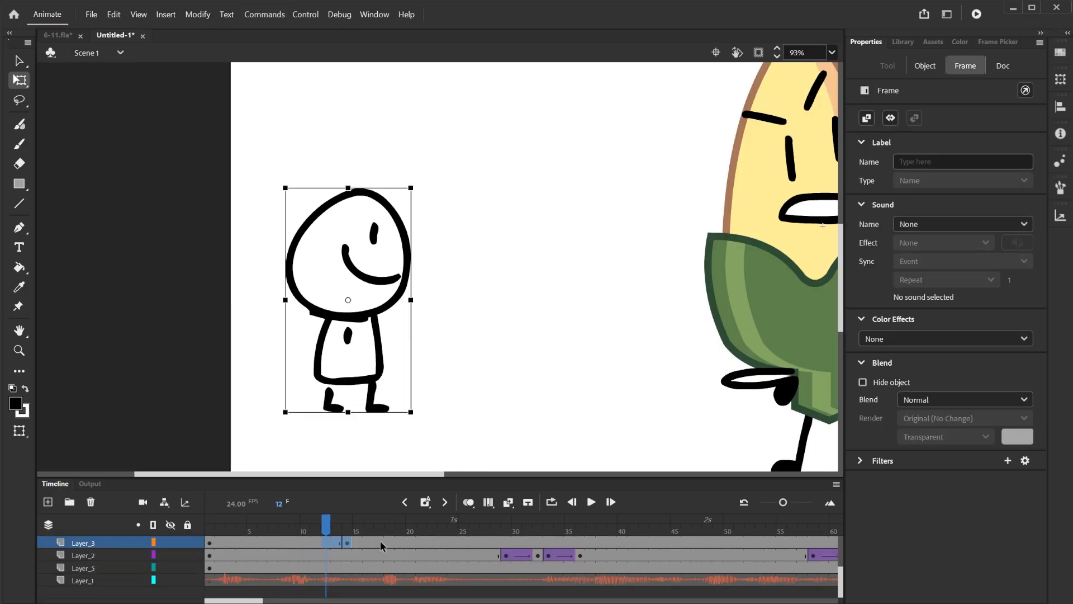
Step: Add a keyframe on frame 11 of Layer_3 and apply a Classic Ease-Out tween from it to frame 14
left_click(316, 534)
left_click(426, 502)
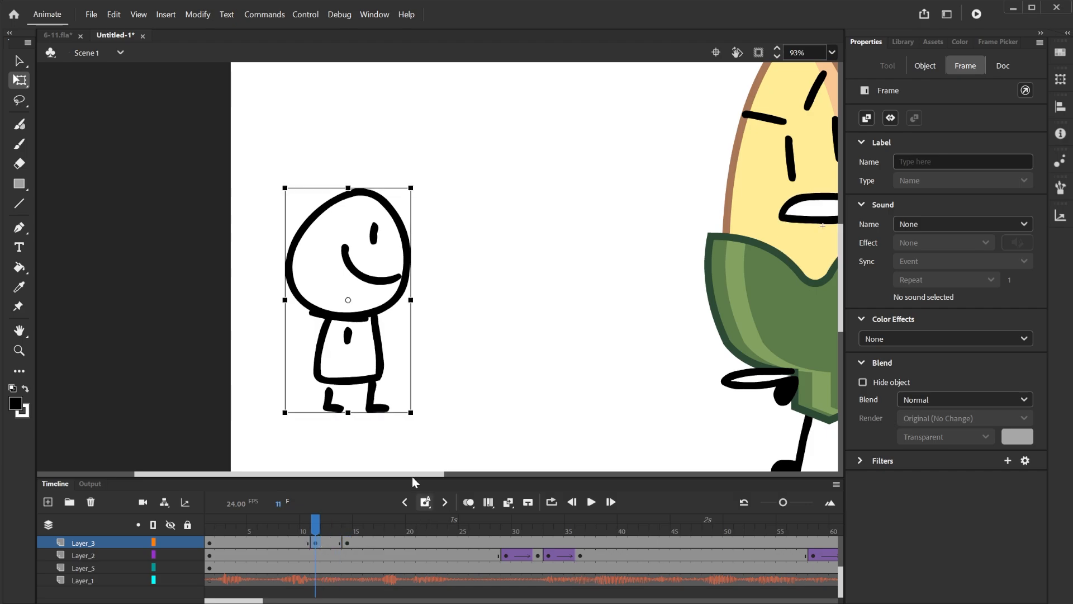
scroll(314, 259, "up", 1)
left_click(264, 17)
left_click(317, 98)
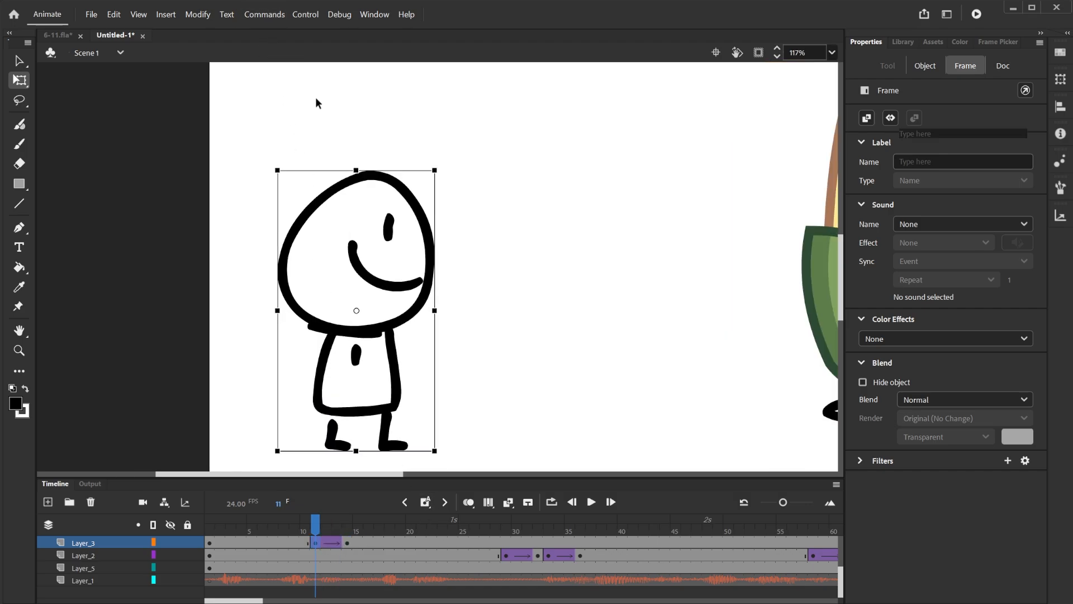
Step: Scrub through the stick figure's tween from frame 11 to 14 and examine its tweening properties
left_click_drag(315, 526, 350, 527)
left_click(316, 543)
scroll(337, 550, "up", 3)
scroll(325, 569, "down", 2)
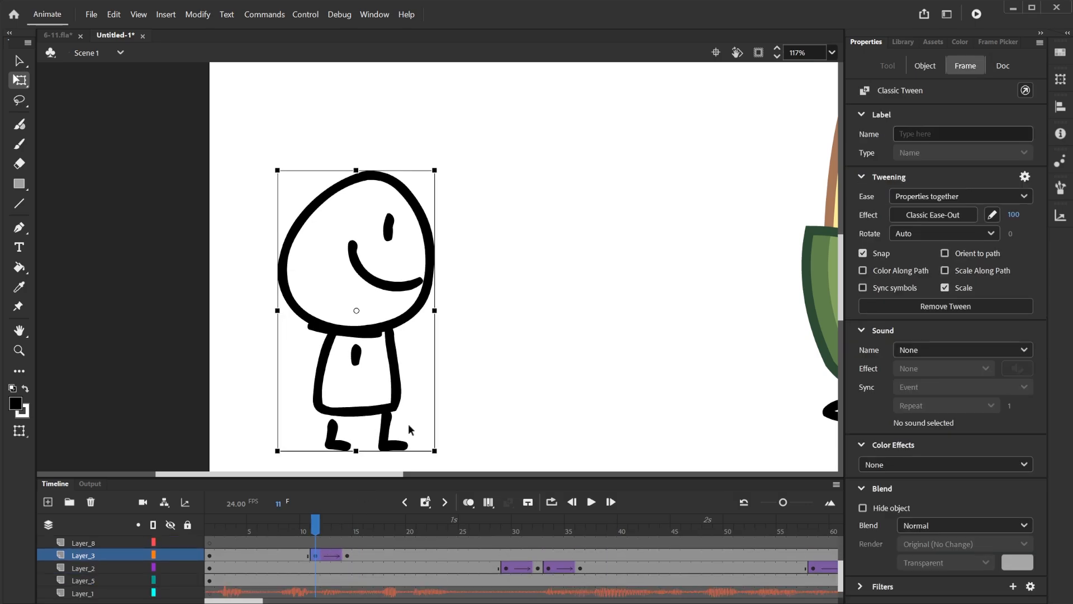
scroll(581, 268, "down", 2)
scroll(495, 284, "up", 2)
left_click_drag(492, 286, 412, 338)
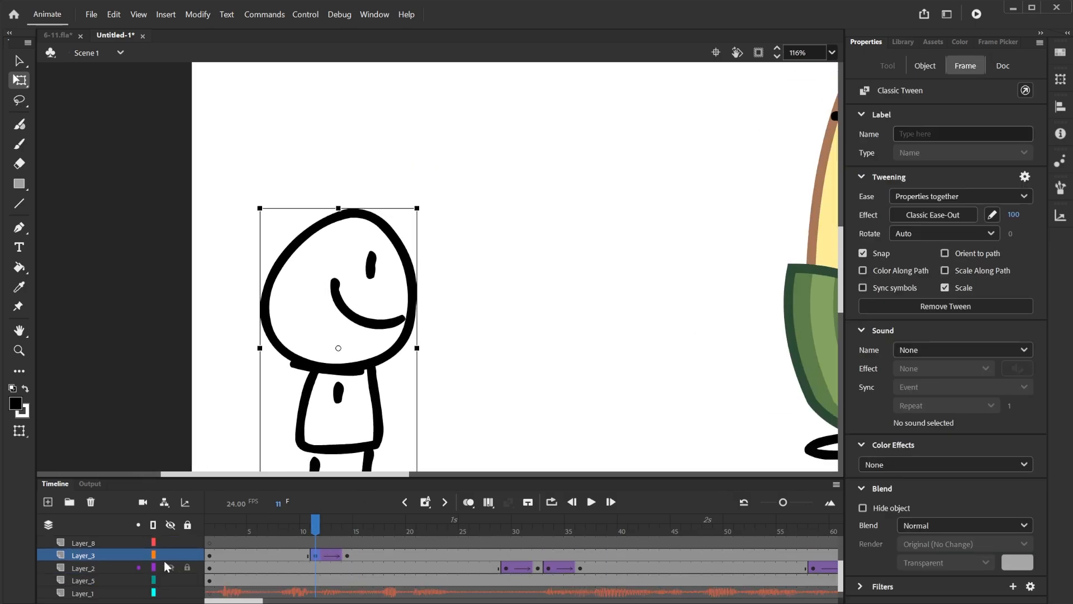
Step: Delete Layer_3 with the stick figure
left_click(78, 552)
key("Delete")
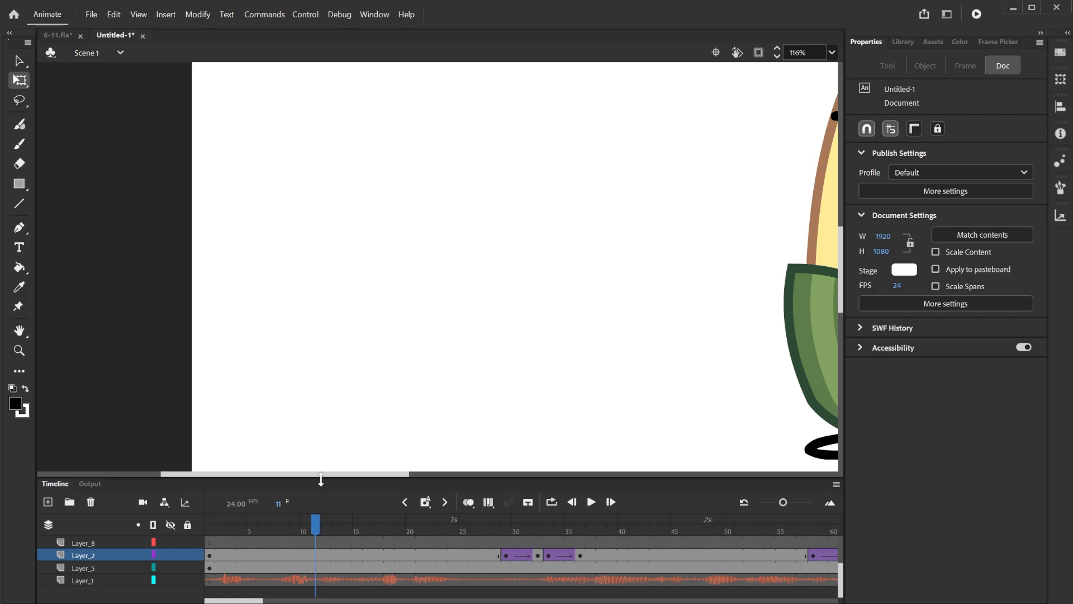
scroll(542, 252, "down", 4)
left_click_drag(567, 270, 309, 284)
scroll(307, 284, "down", 1)
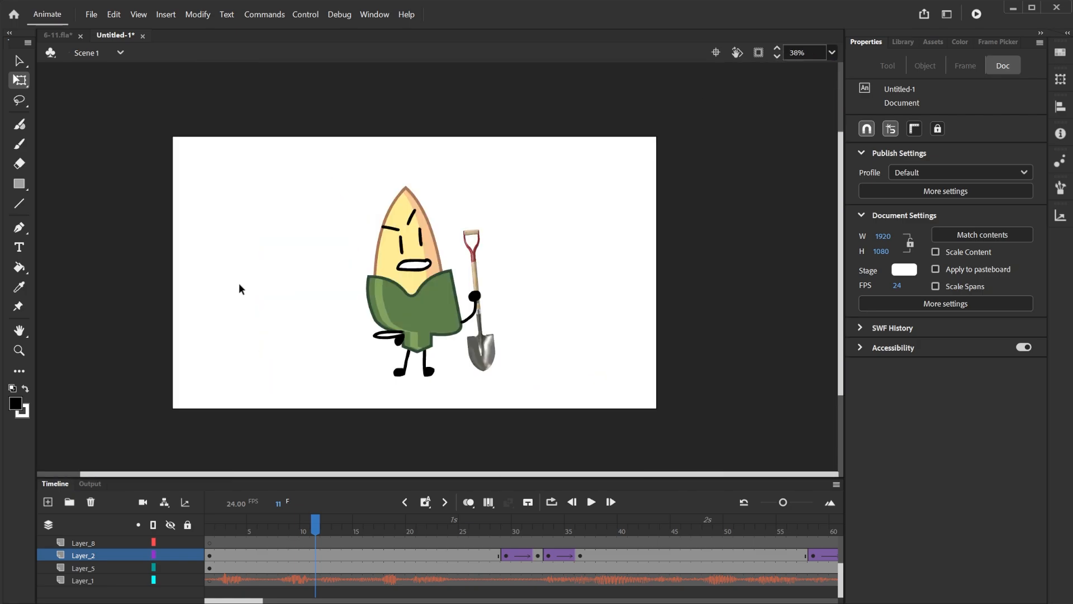
scroll(313, 313, "up", 2)
scroll(392, 341, "down", 1)
scroll(394, 373, "up", 1)
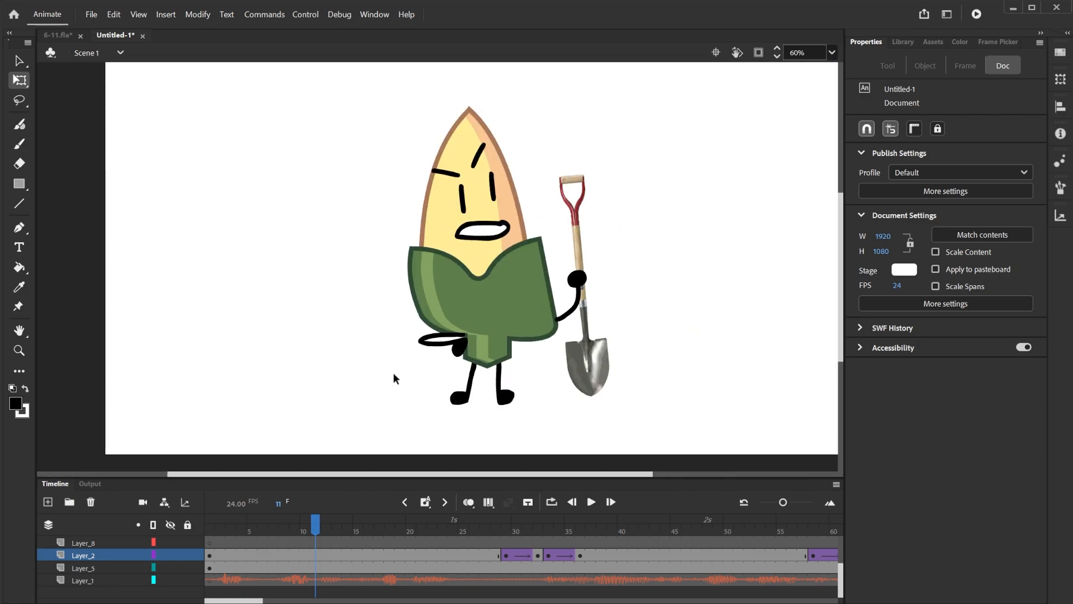
scroll(394, 372, "down", 1)
Step: Convert frames 1 to 24 of Layer_5 into individual keyframes and return to frame 1
left_click_drag(448, 347, 390, 359)
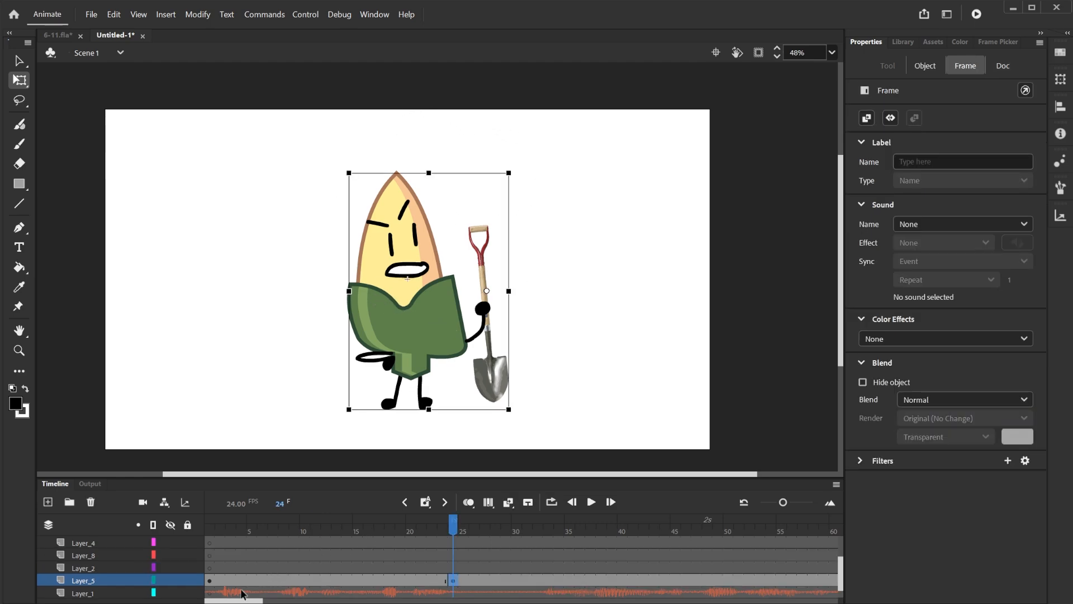
left_click(211, 581, "shift")
left_click(211, 528)
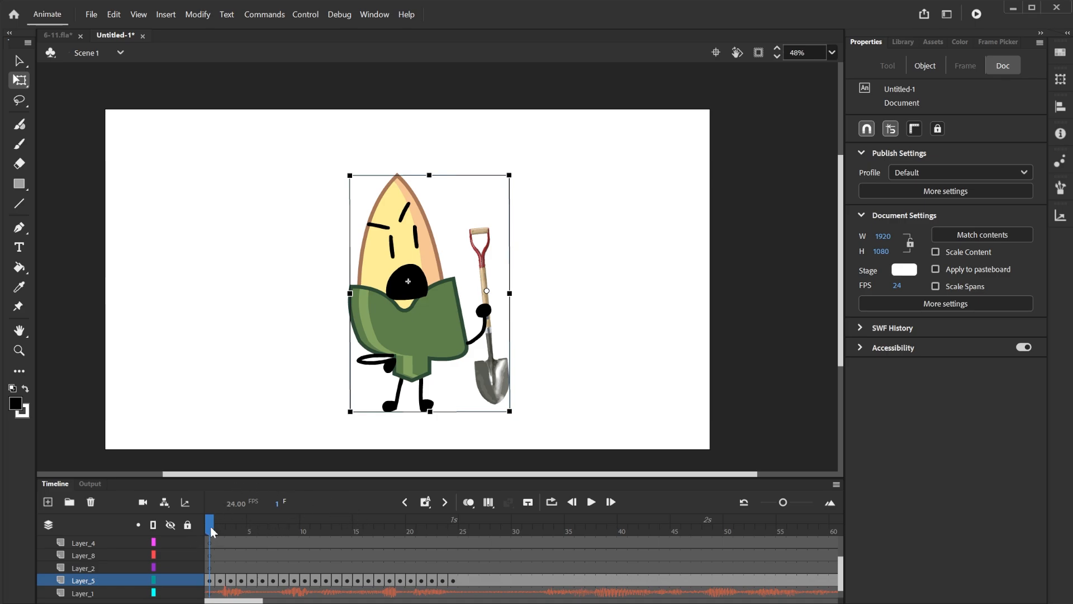
mouse_move(210, 525)
left_mouse_down()
mouse_move(400, 523)
mouse_move(435, 511)
mouse_move(211, 522)
left_mouse_up()
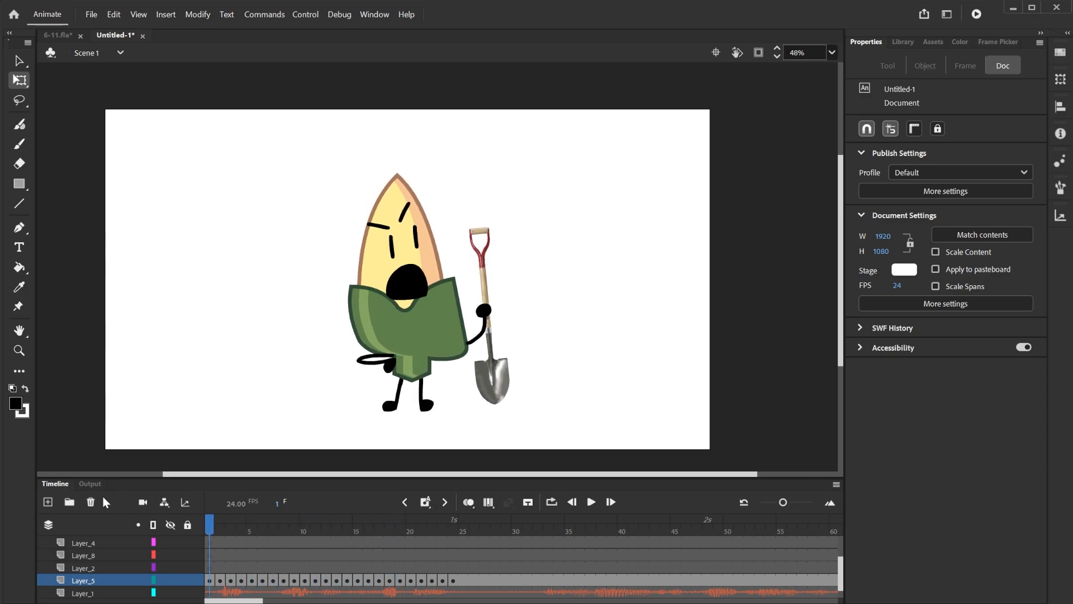
Step: Try drawing a small brush mark above the character's mouth on frame 1 of Layer_2
left_click(19, 144)
left_click(211, 568)
scroll(416, 240, "up", 6)
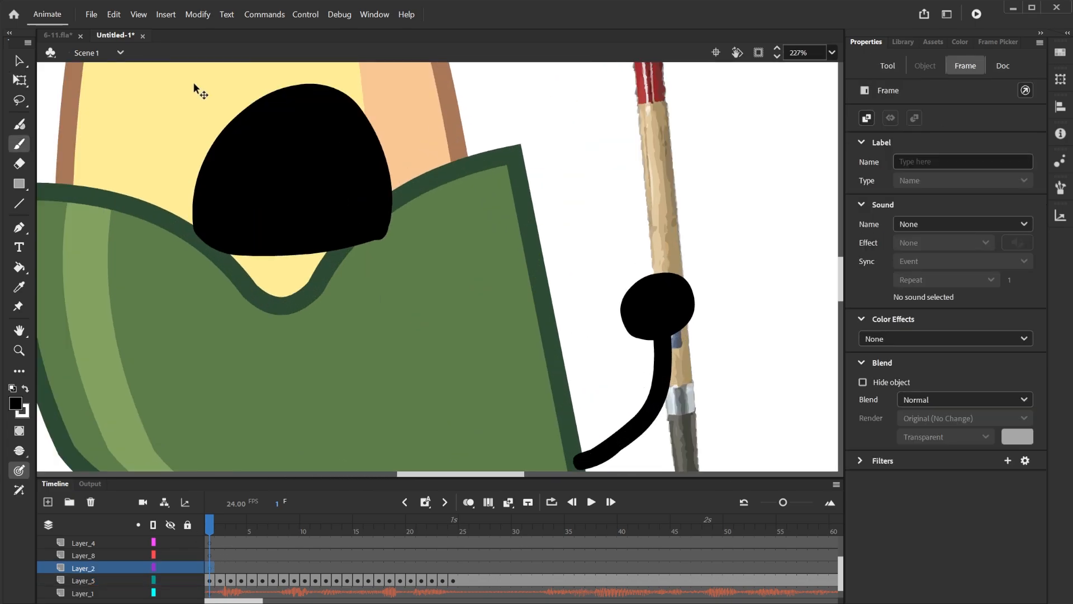
mouse_move(326, 329)
left_mouse_down()
mouse_move(354, 343)
mouse_move(359, 363)
left_mouse_up()
scroll(356, 363, "down", 6)
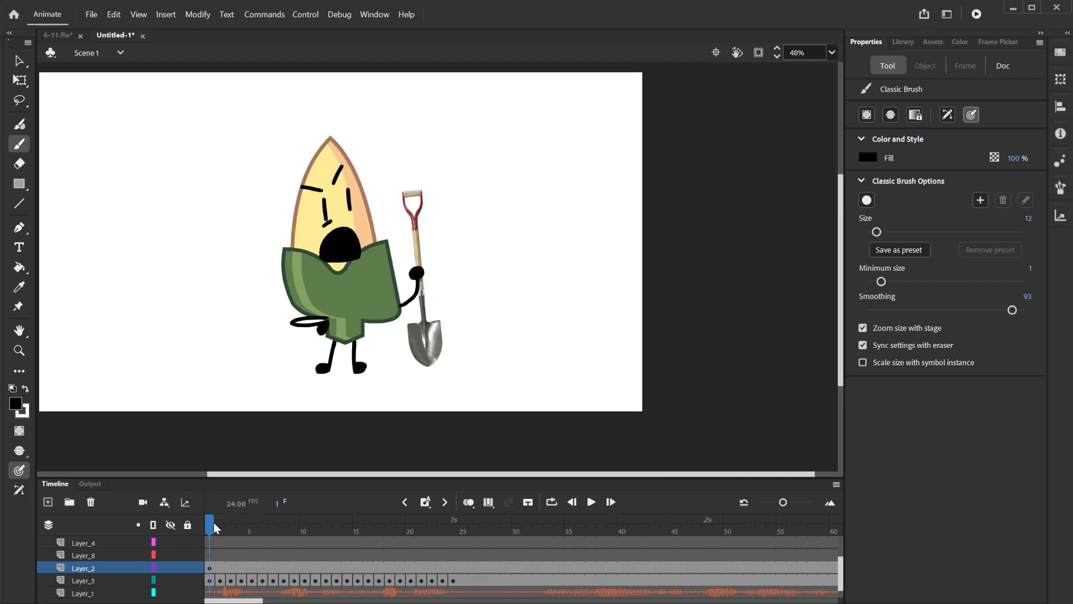
Step: Undo the brush mark on Layer_2 and the frame-by-frame keyframes on Layer_5, and return to frame 1
mouse_move(213, 522)
left_mouse_down()
mouse_move(402, 538)
mouse_move(209, 526)
left_mouse_up()
key("ctrl+z")
key("ctrl+z")
key("ctrl+z")
key("ctrl+z")
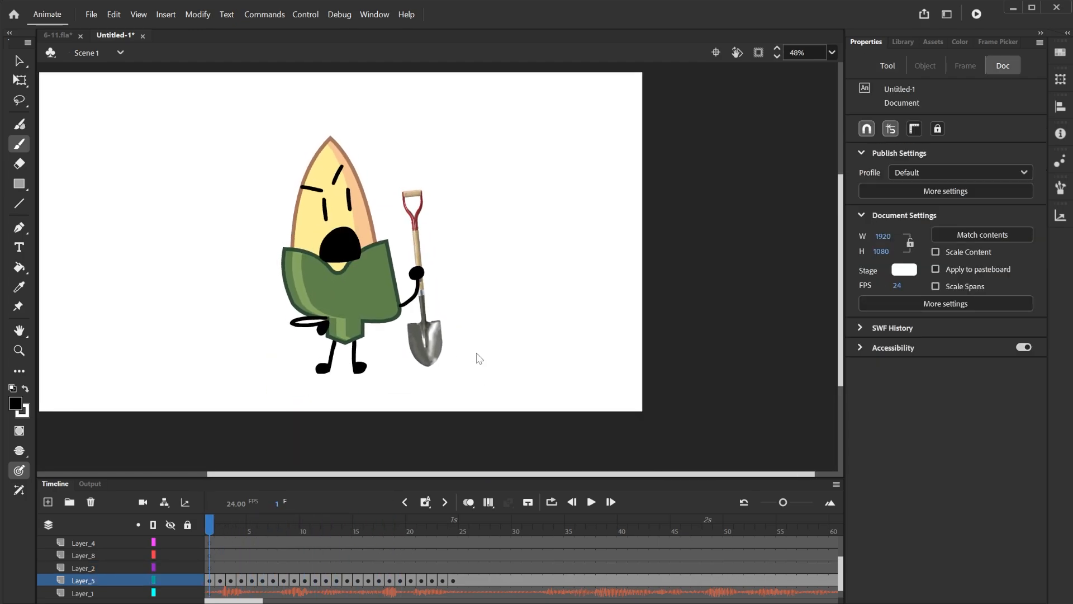
key("ctrl+z")
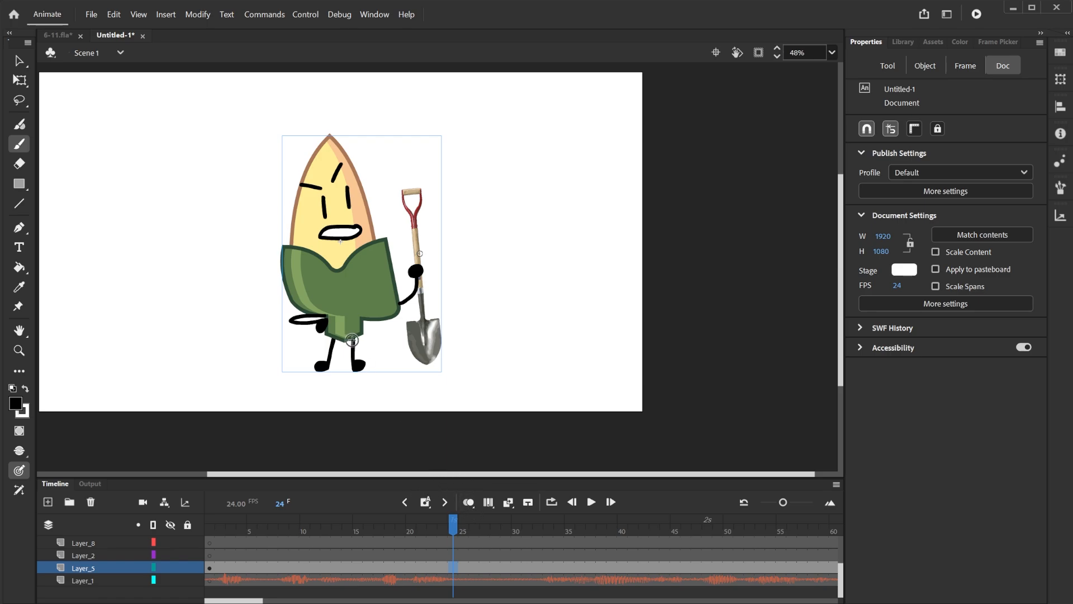
left_click_drag(351, 350, 440, 411)
left_click(208, 523)
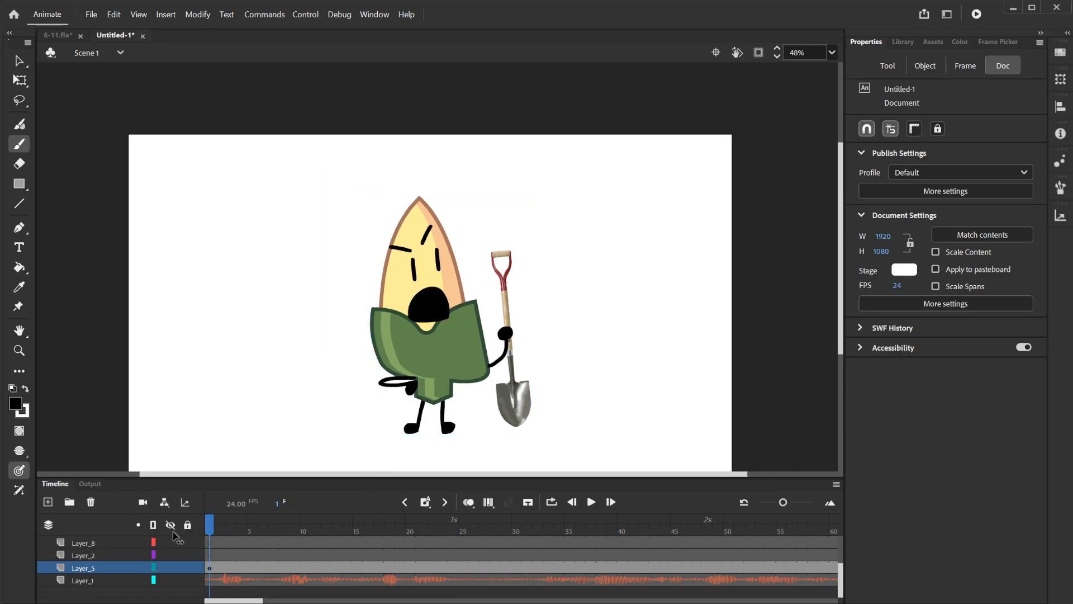
Step: Enlarge the character symbol on frame 1 of Layer_5 with Free Transform so it nearly fills the stage height
key("q")
scroll(436, 324, "down", 2)
left_click(435, 323)
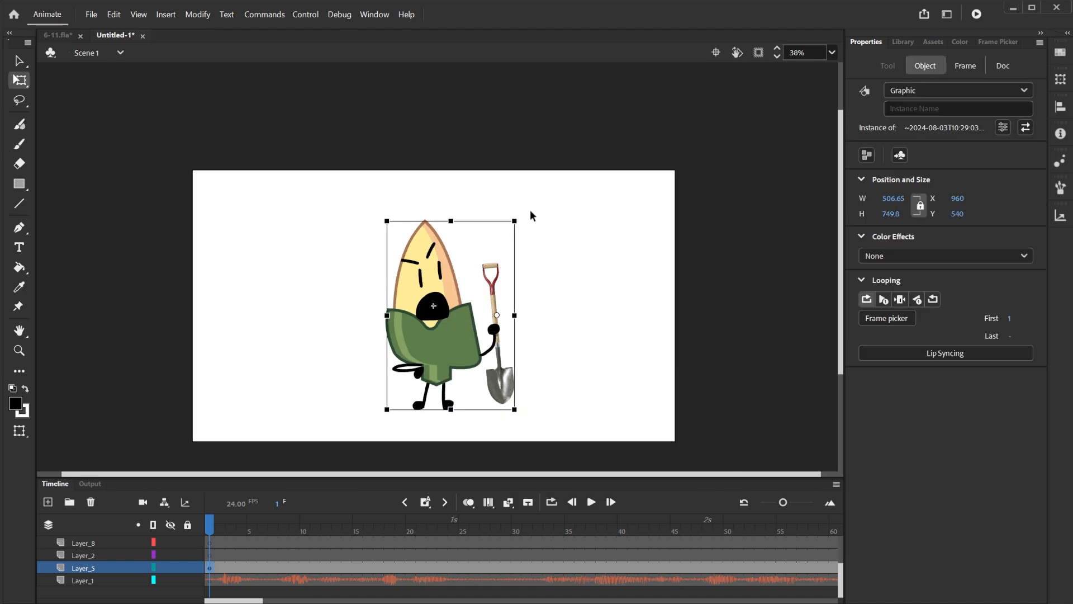
left_click_drag(515, 218, 535, 184)
left_click(601, 288)
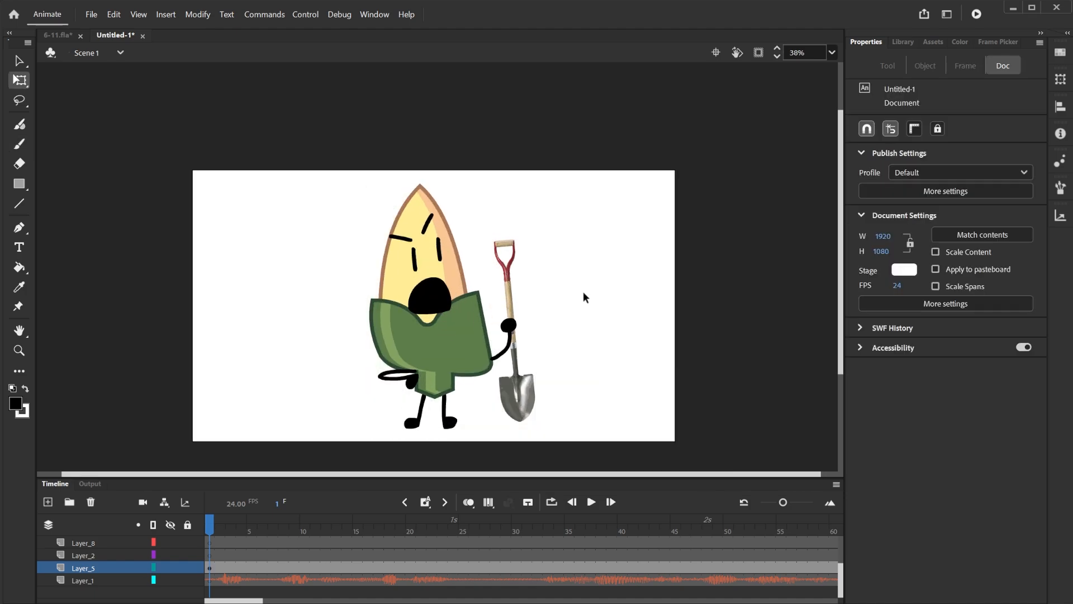
scroll(421, 334, "up", 3)
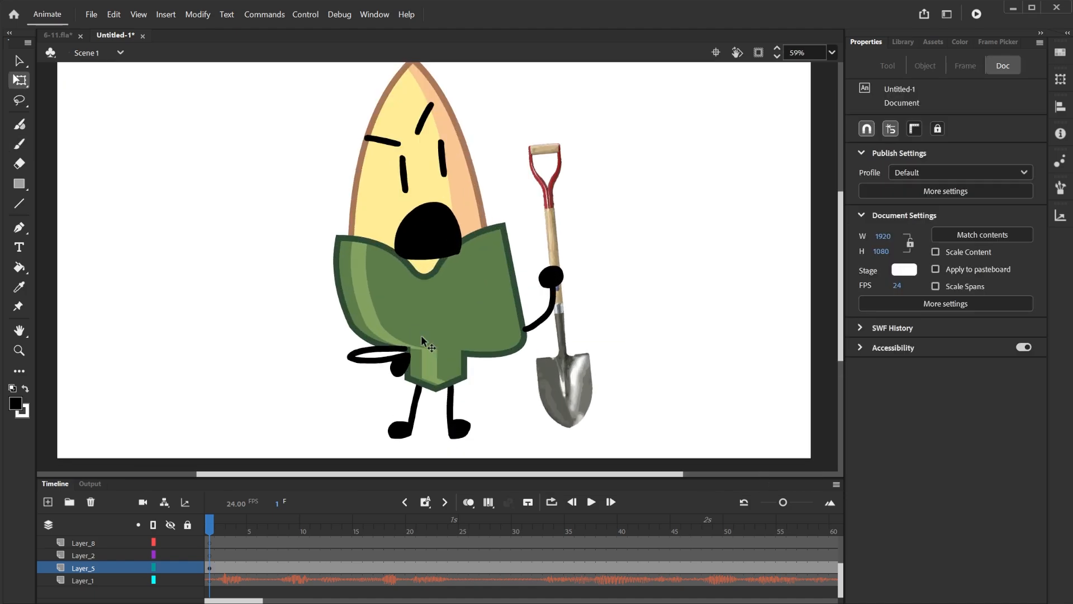
scroll(419, 347, "up", 1)
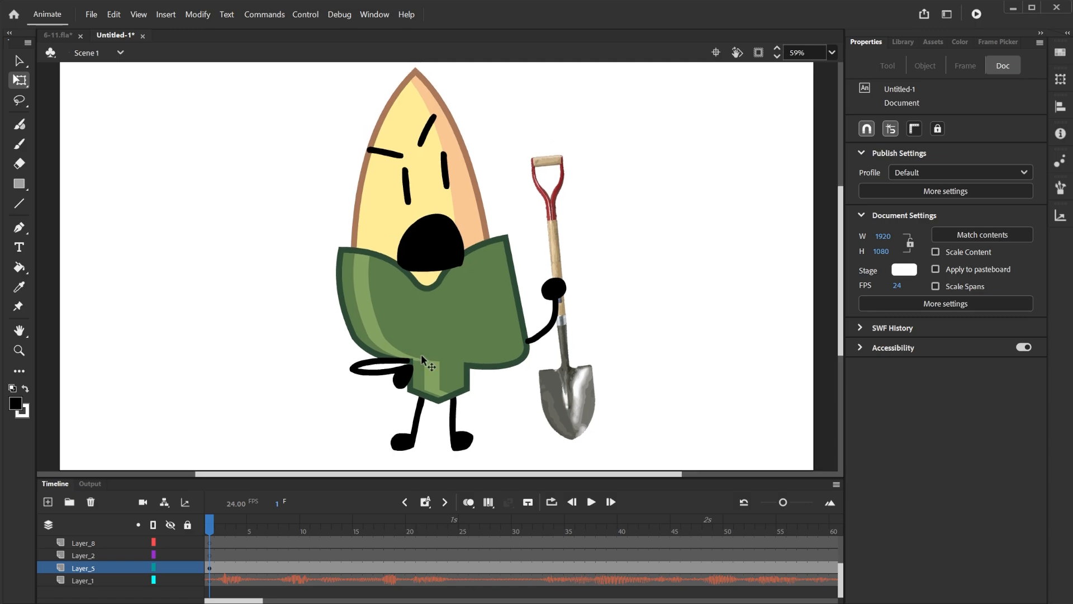
scroll(425, 361, "down", 1)
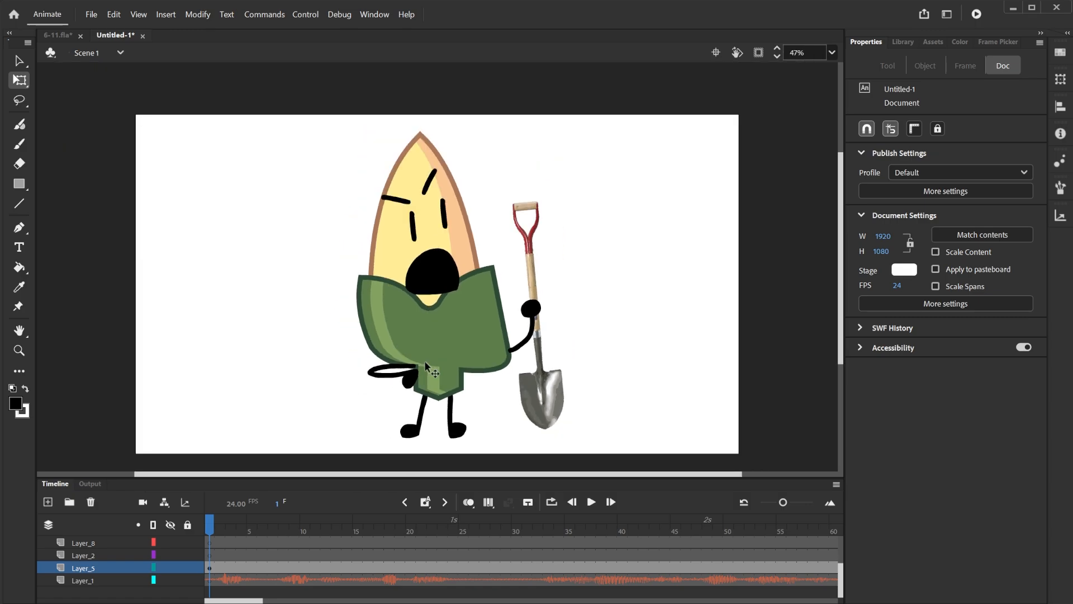
scroll(424, 360, "up", 1)
mouse_move(389, 330)
left_mouse_down()
mouse_move(409, 321)
mouse_move(385, 334)
left_mouse_up()
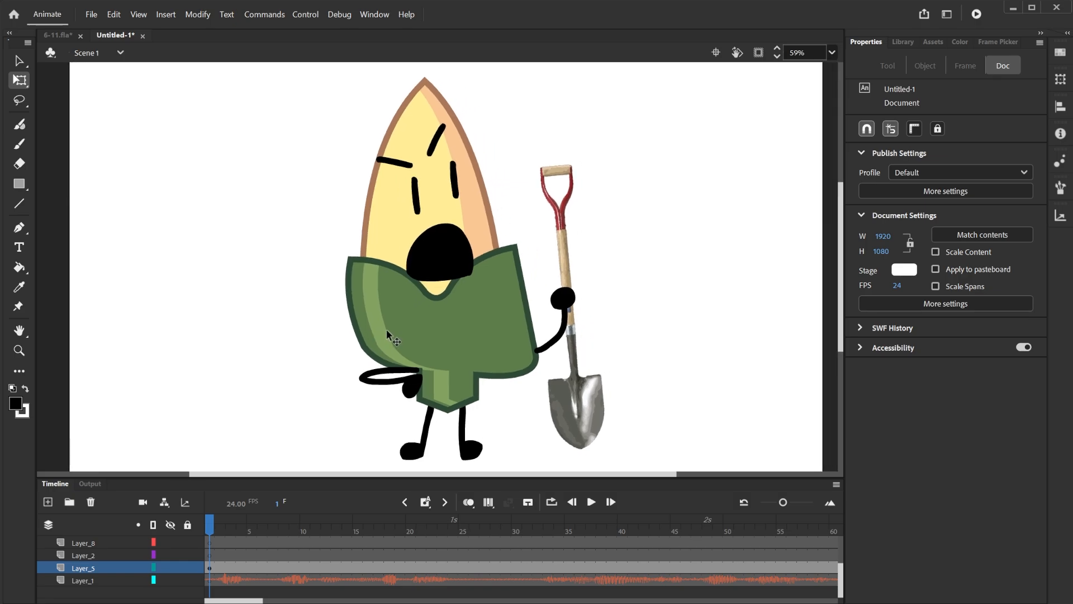